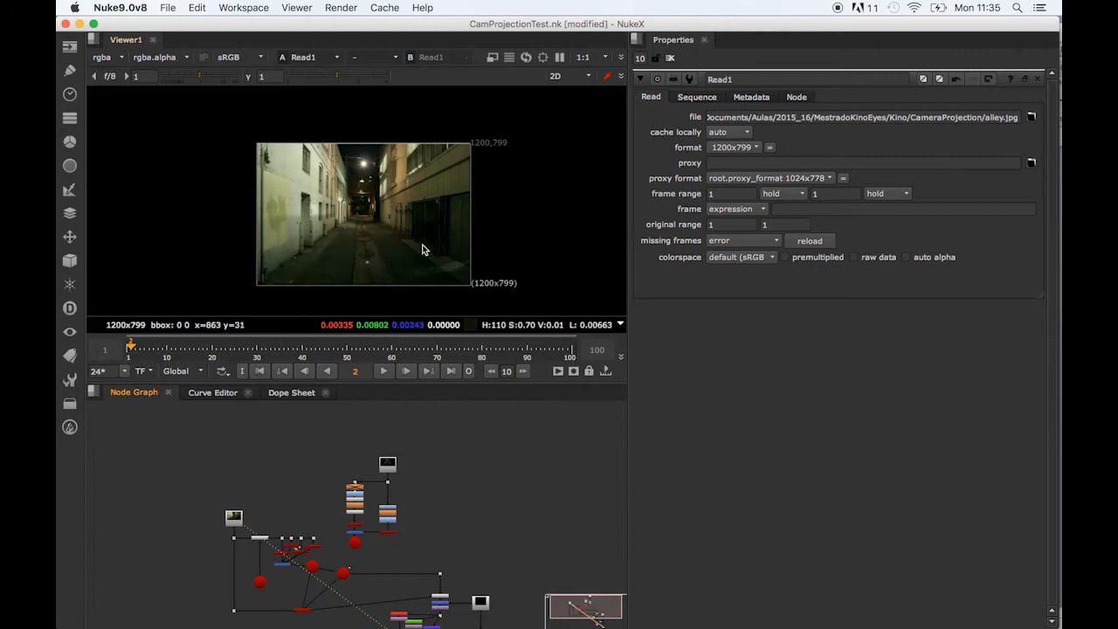
Display the Merge2 output of the finished alley projection in an enlarged viewer and play its camera move
{"action": "scroll", "coordinate": [400, 224], "scroll_direction": "up", "scroll_amount": 2}
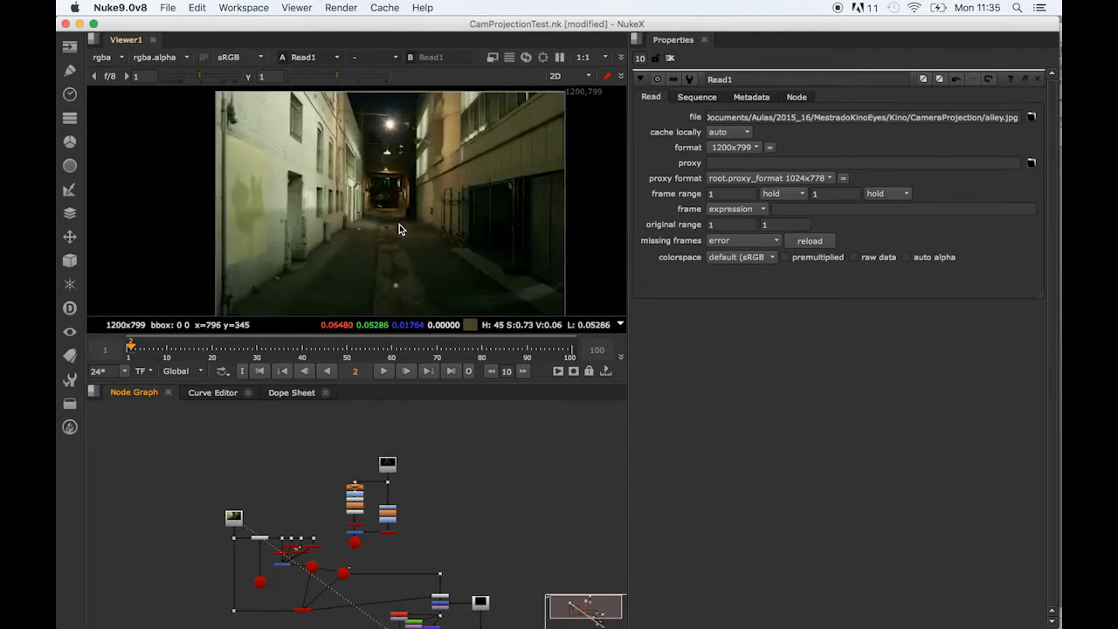
{"action": "middle_click_drag", "start_coordinate": [416, 596], "coordinate": [410, 468]}
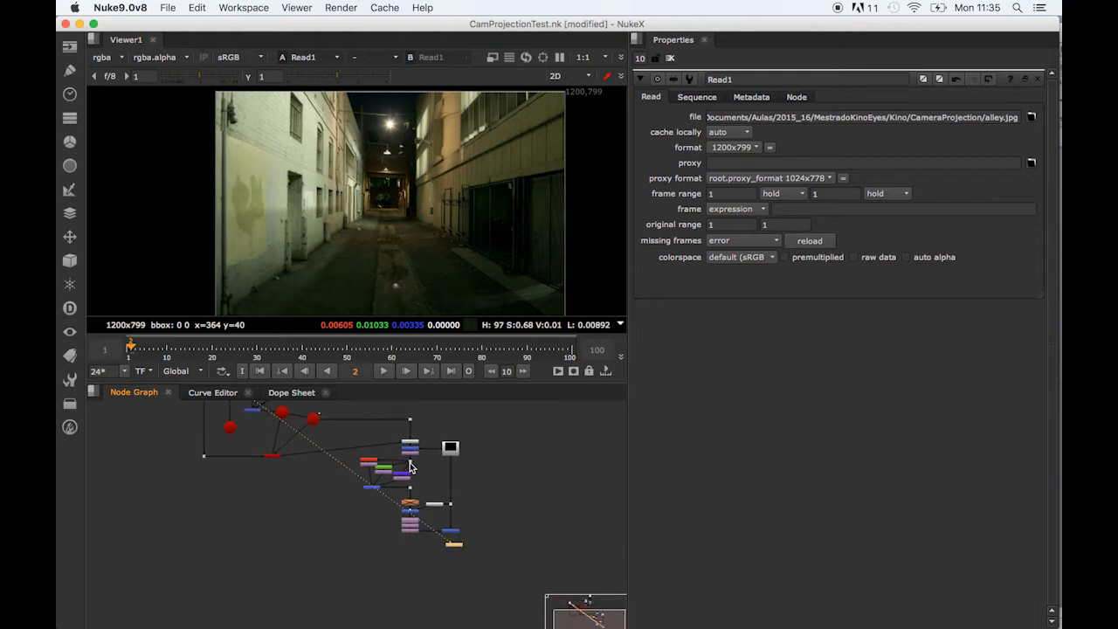
{"action": "left_click", "coordinate": [450, 531]}
{"action": "key", "text": "1"}
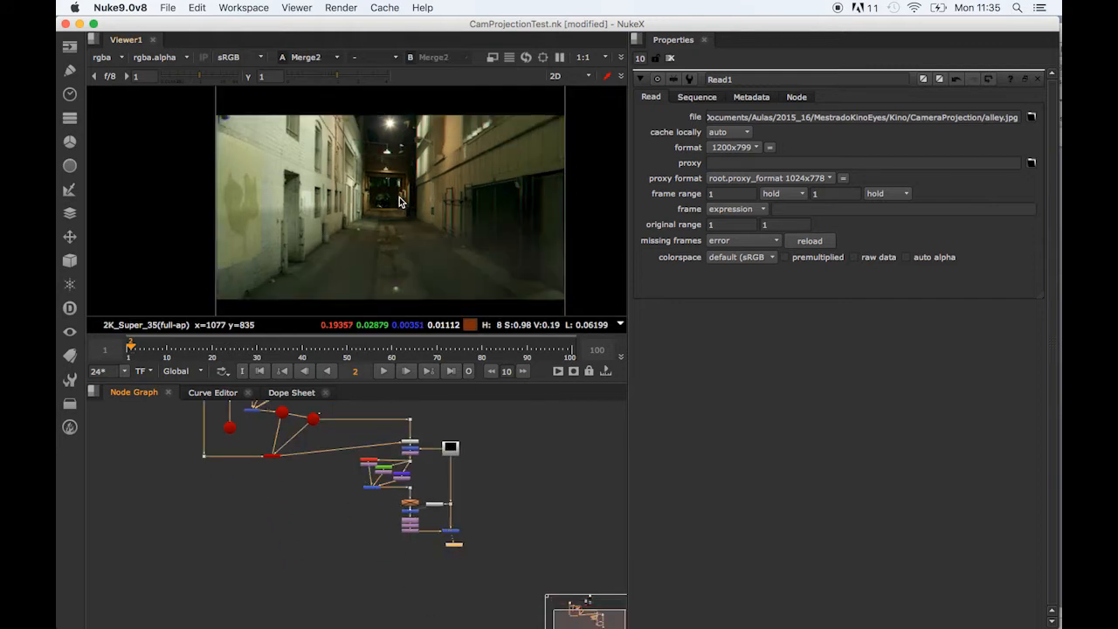
{"action": "key", "text": "l"}
{"action": "left_click_drag", "start_coordinate": [402, 388], "coordinate": [408, 463]}
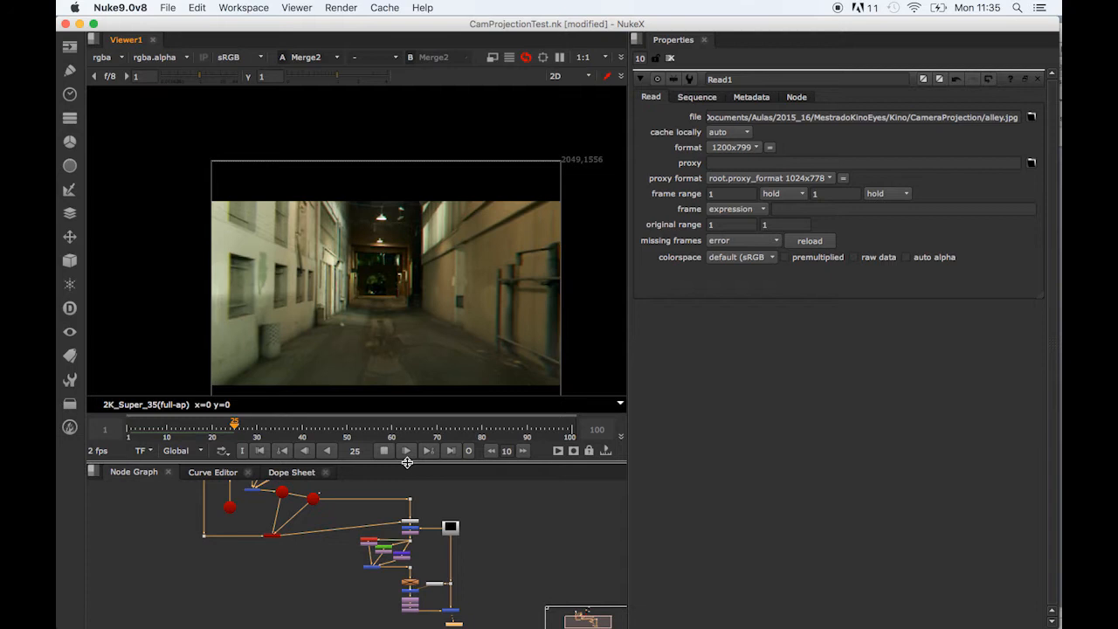
{"action": "left_click", "coordinate": [133, 429]}
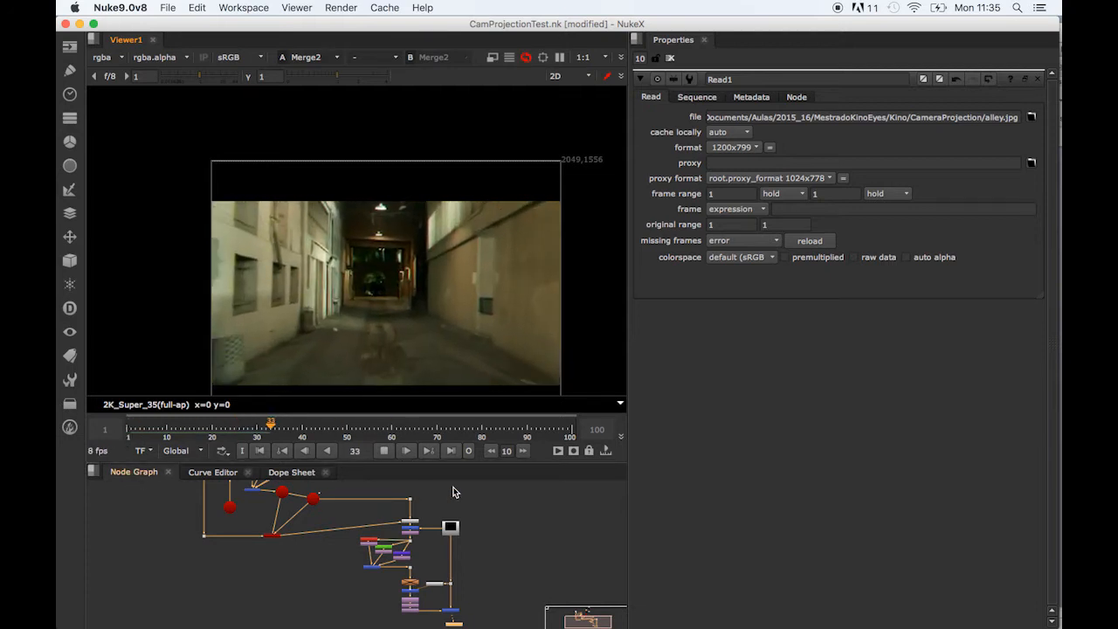
Examine the Project3D and Card nodes of the example setup, and replay the projected alley move from near the start
{"action": "scroll", "coordinate": [489, 559], "scroll_direction": "up", "scroll_amount": 5}
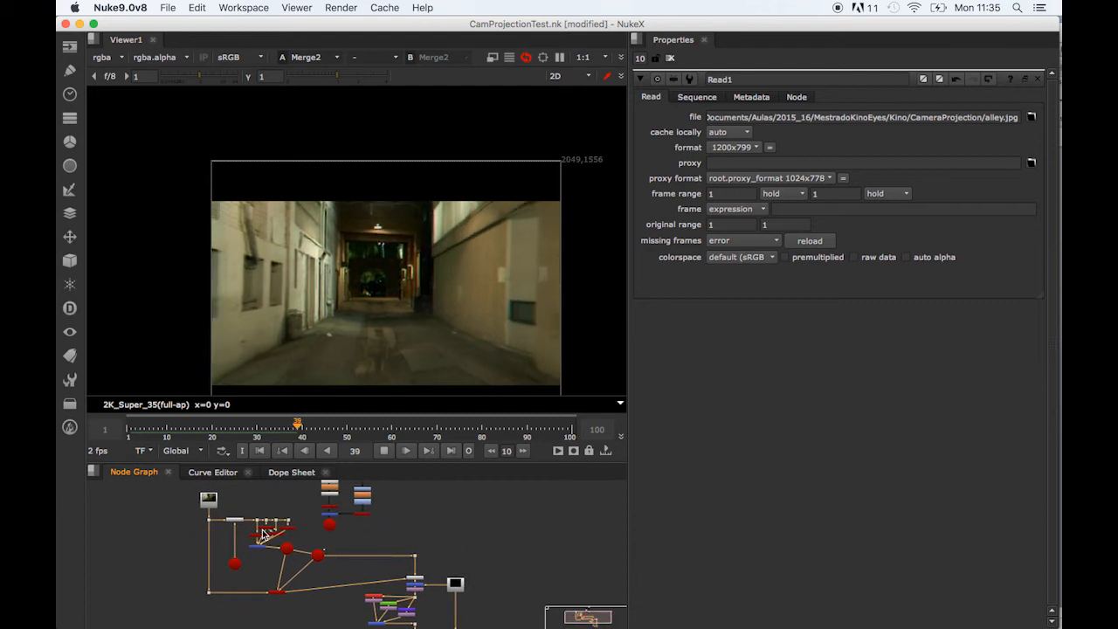
{"action": "scroll", "coordinate": [247, 561], "scroll_direction": "up", "scroll_amount": 8}
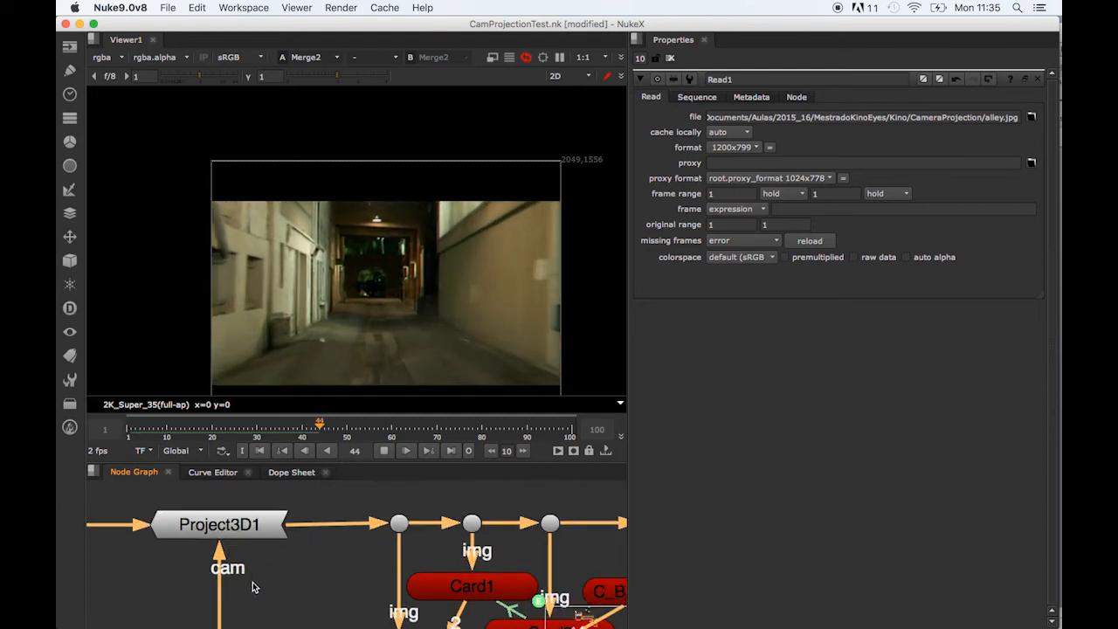
{"action": "scroll", "coordinate": [252, 587], "scroll_direction": "up", "scroll_amount": 3}
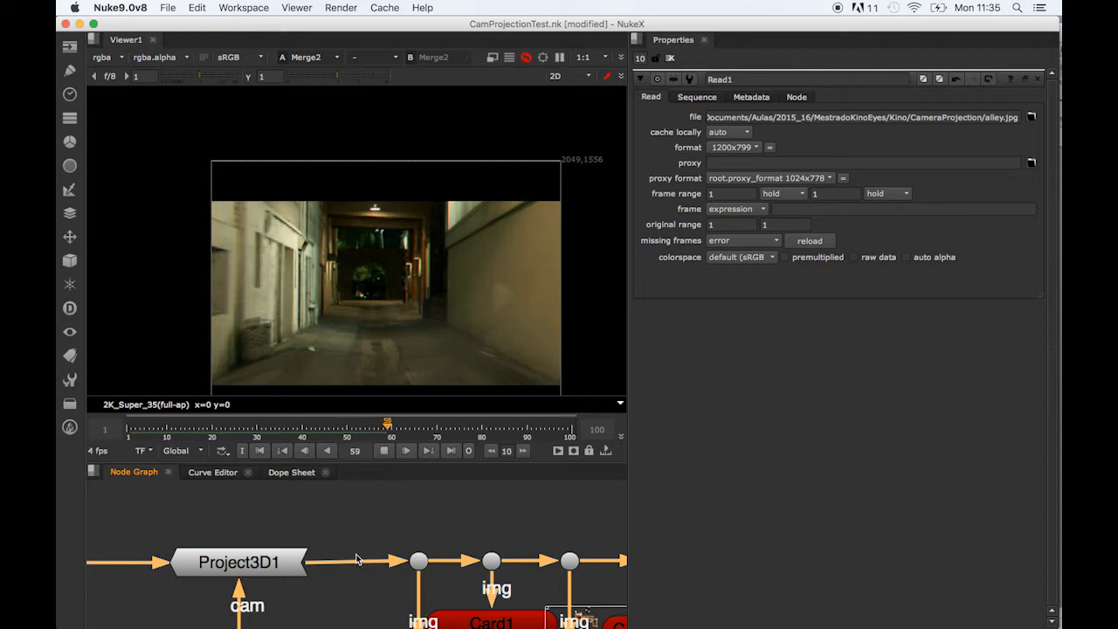
{"action": "key", "text": "k"}
{"action": "key", "text": "Home"}
{"action": "left_click", "coordinate": [382, 451]}
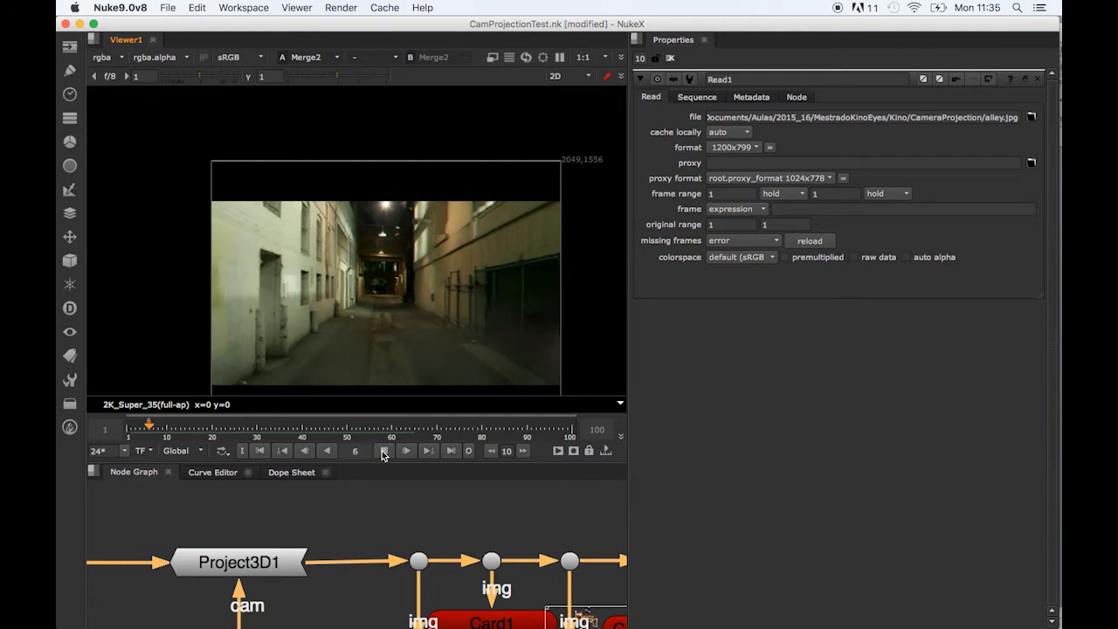
{"action": "key", "text": "k"}
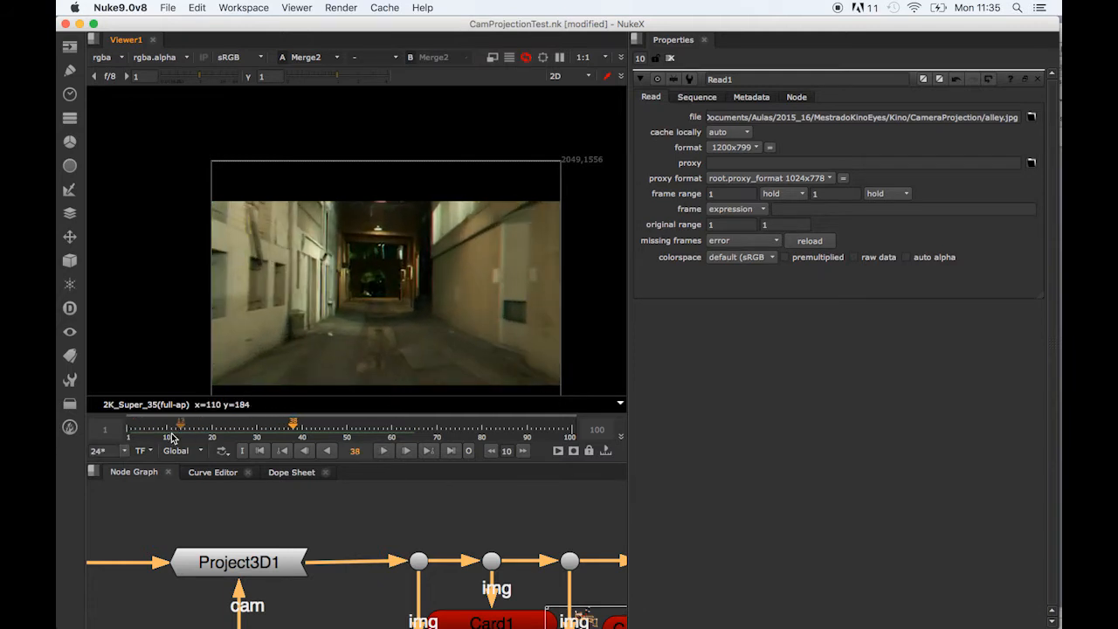
{"action": "key", "text": "Home"}
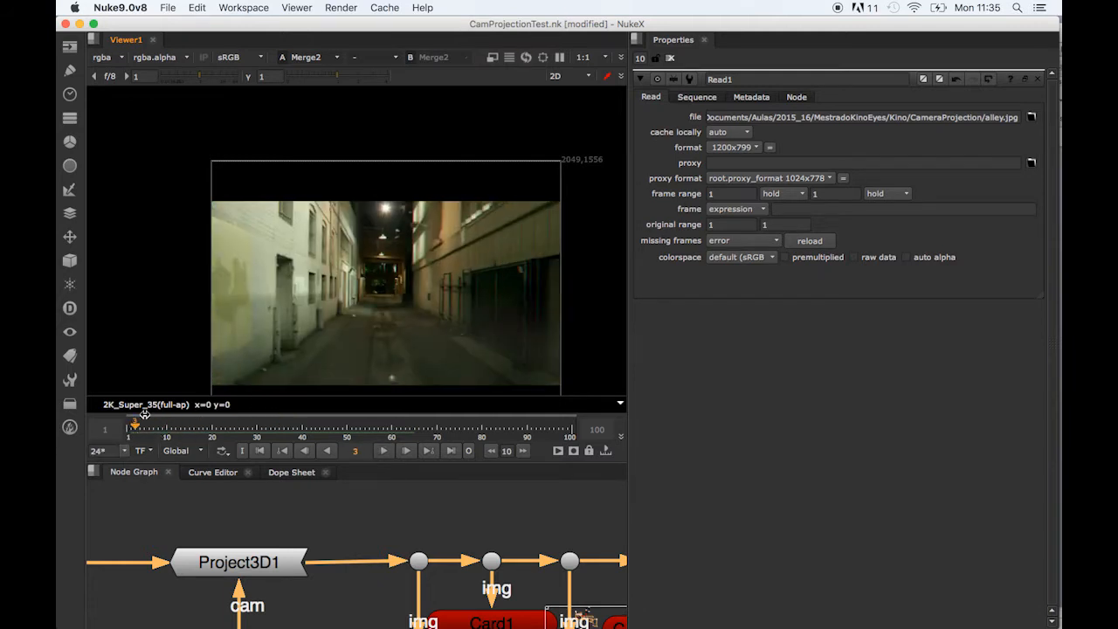
Close the CamProjectionTest example script and bring up the untitled NukeX script with the new alley image
{"action": "left_click", "coordinate": [66, 24]}
{"action": "left_click", "coordinate": [562, 338]}
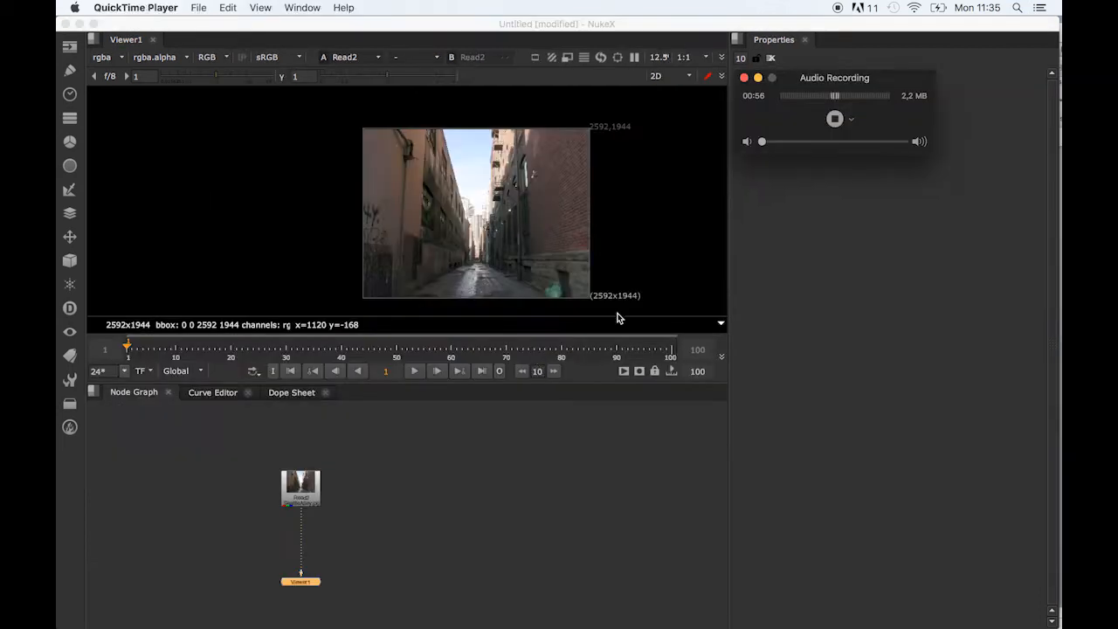
{"action": "middle_click_drag", "start_coordinate": [525, 238], "coordinate": [426, 240]}
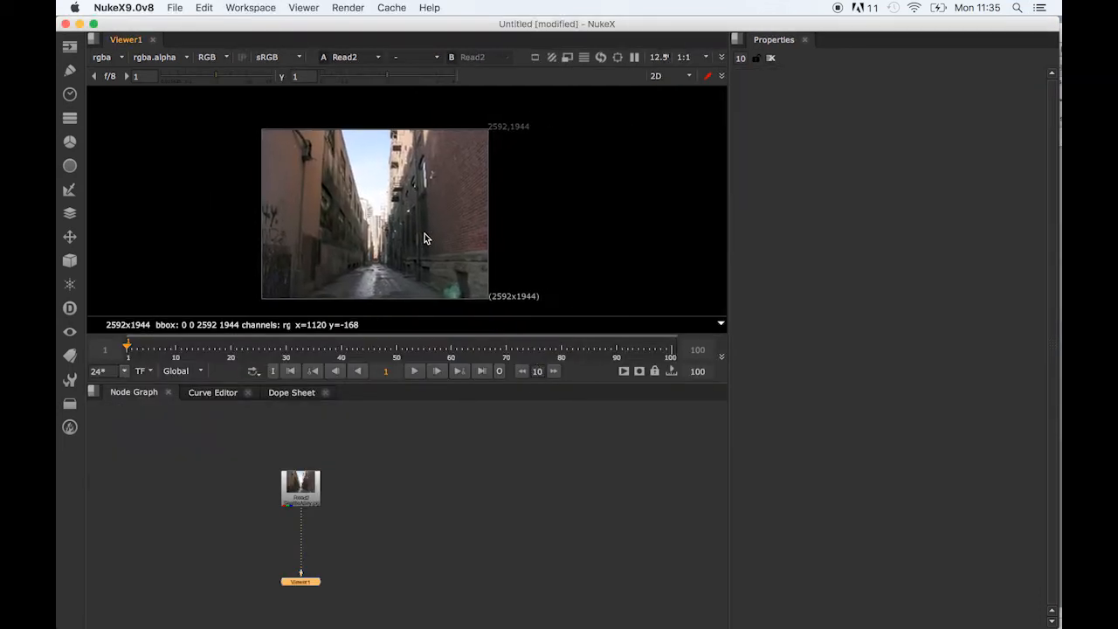
Check the Seattle alley source photo in Safari and return to the untitled NukeX script
{"action": "key", "text": "super+Tab"}
{"action": "key", "text": "super+Tab"}
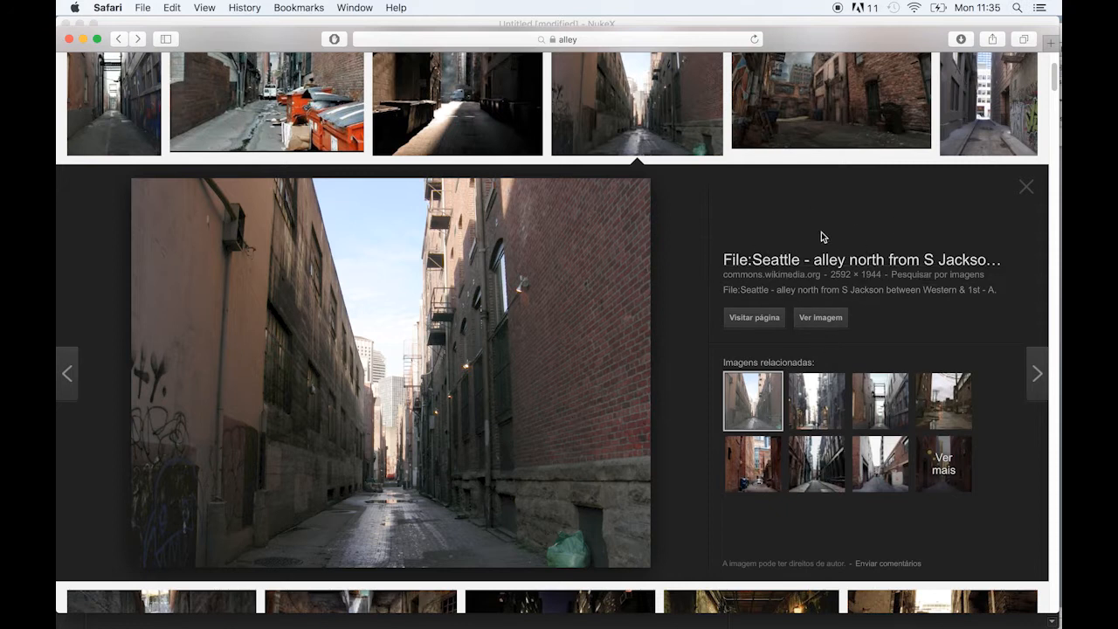
{"action": "key", "text": "super+Tab"}
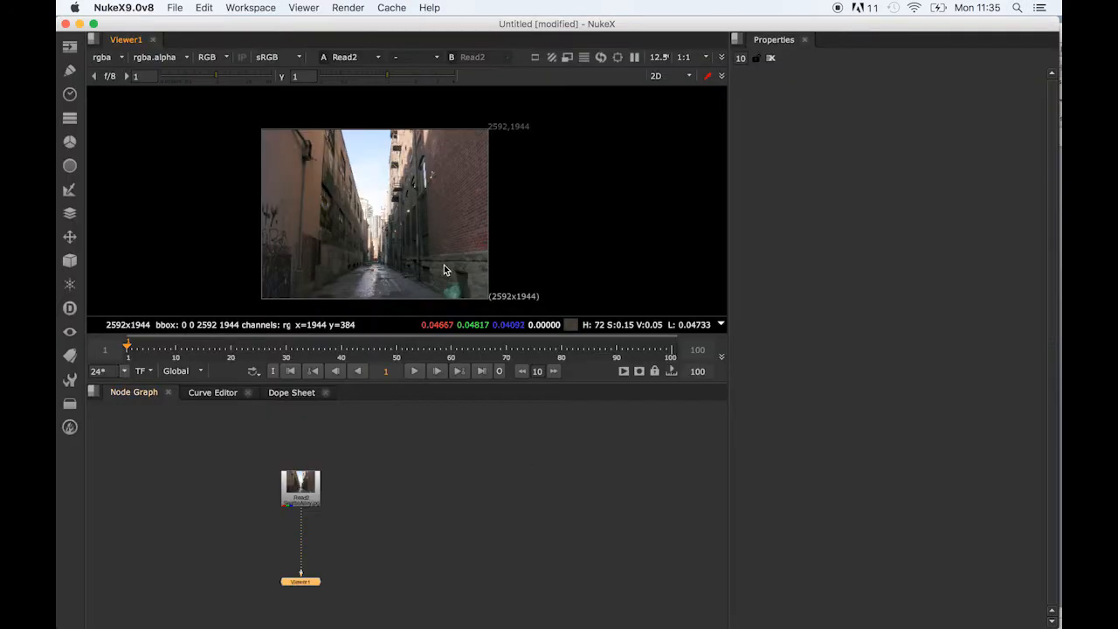
Insert a Reformat node between the alley image's Read node and the viewer
{"action": "left_click", "coordinate": [299, 480]}
{"action": "left_click_drag", "start_coordinate": [299, 481], "coordinate": [301, 494]}
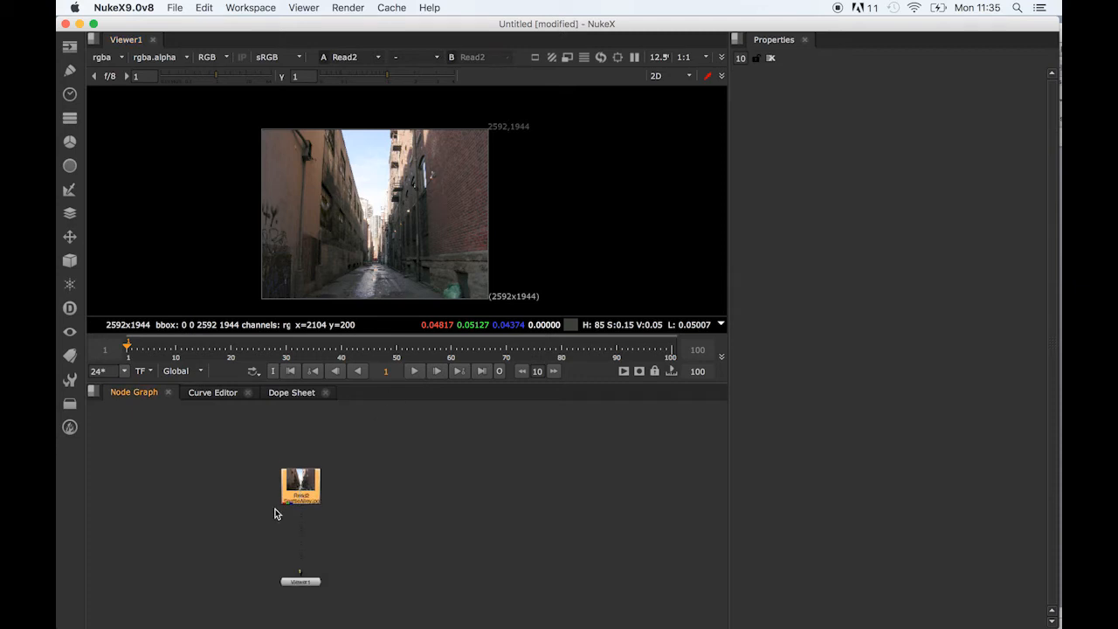
{"action": "key", "text": "Tab"}
{"action": "type", "text": "rel"}
{"action": "key", "text": "Down"}
{"action": "key", "text": "Down"}
{"action": "key", "text": "Down"}
{"action": "key", "text": "Down"}
{"action": "key", "text": "Down"}
{"action": "key", "text": "Down"}
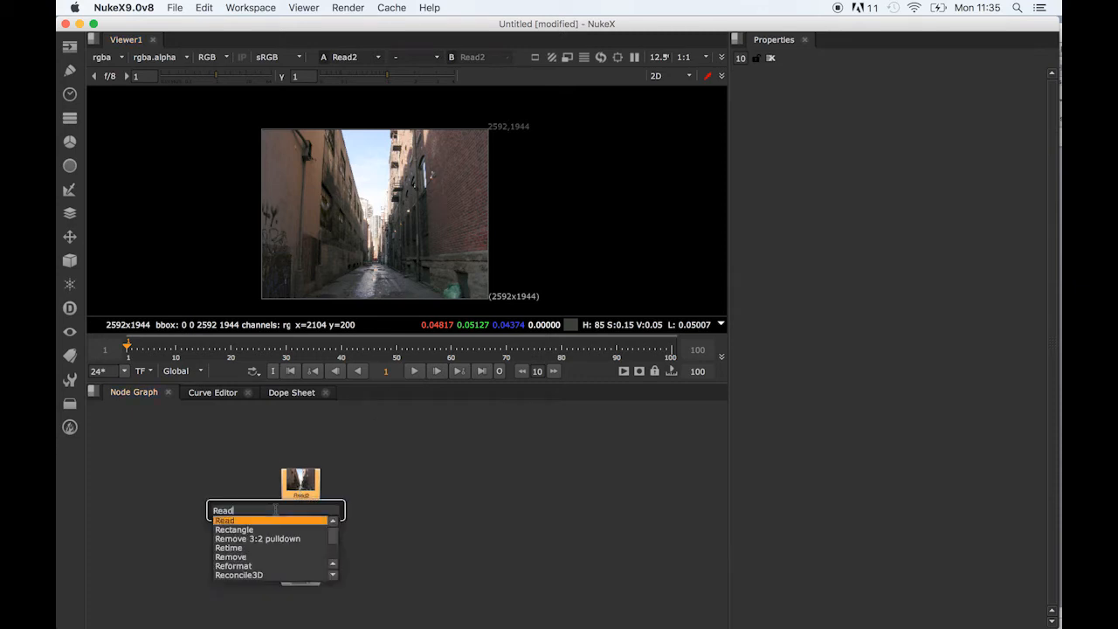
{"action": "key", "text": "Return"}
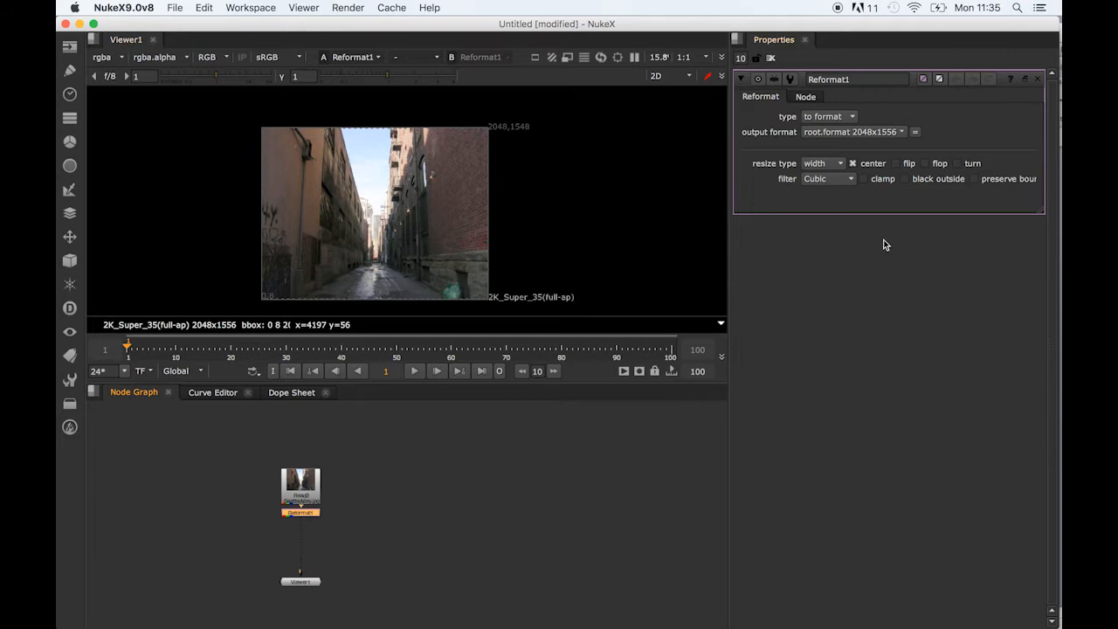
Set the Reformat output format to HD_1080 1920x1080 and disable centering
{"action": "left_click", "coordinate": [870, 132]}
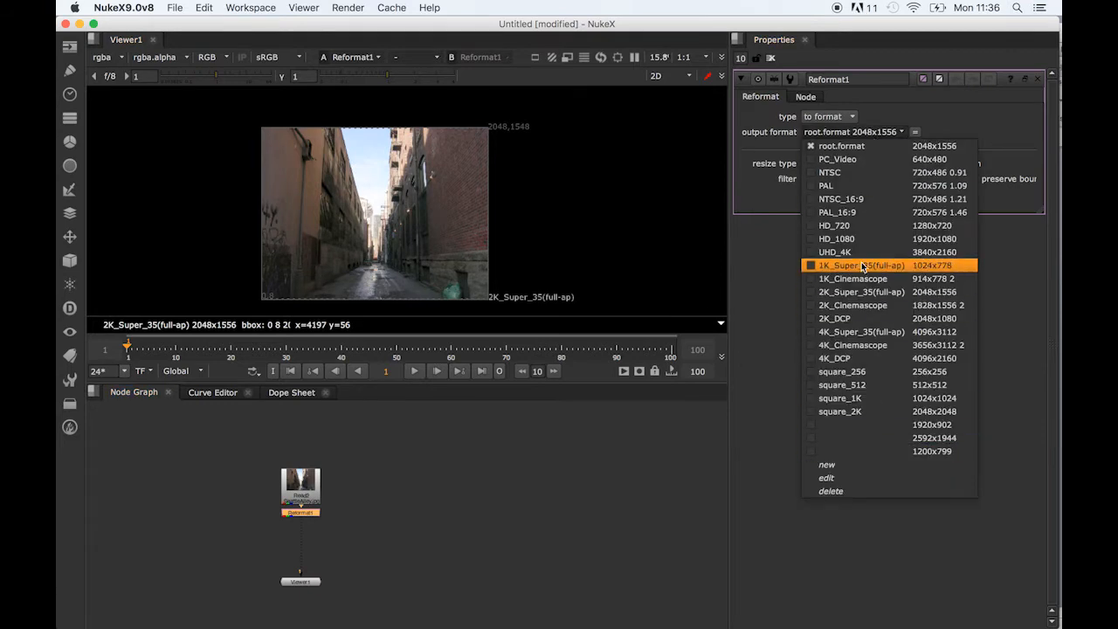
{"action": "left_click", "coordinate": [839, 238]}
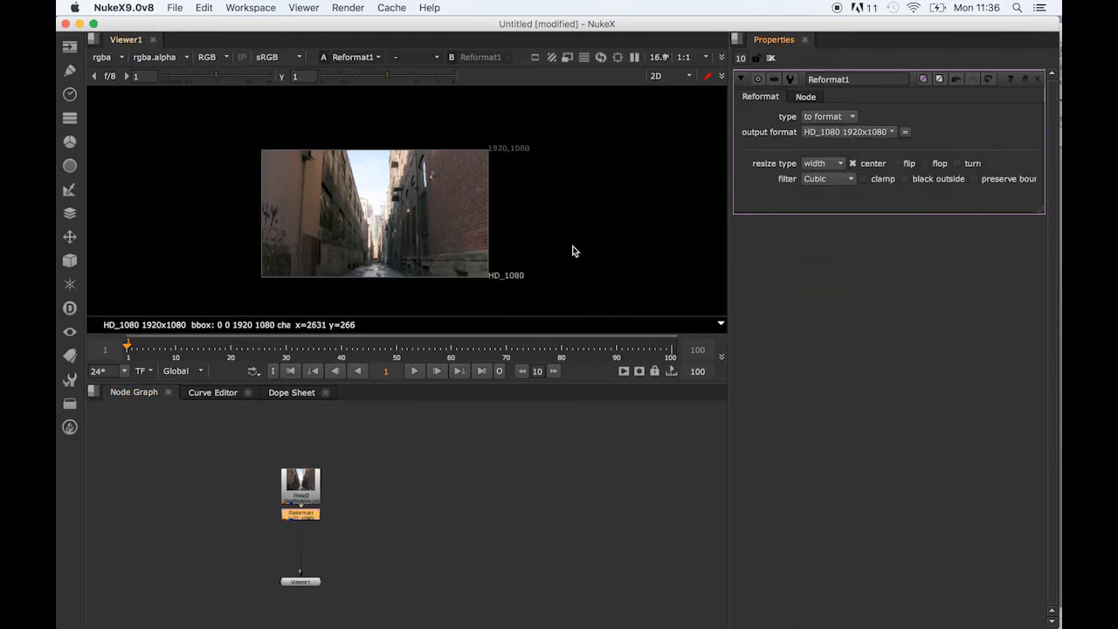
{"action": "left_click", "coordinate": [854, 164]}
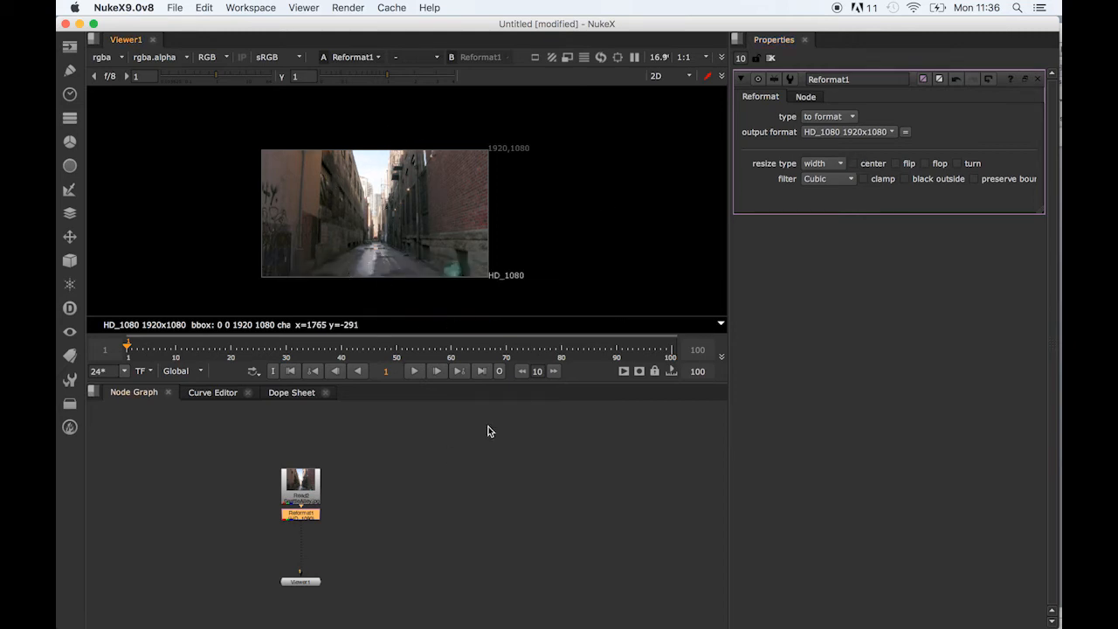
{"action": "scroll", "coordinate": [404, 236], "scroll_direction": "up", "scroll_amount": 3}
{"action": "scroll", "coordinate": [404, 234], "scroll_direction": "down", "scroll_amount": 4}
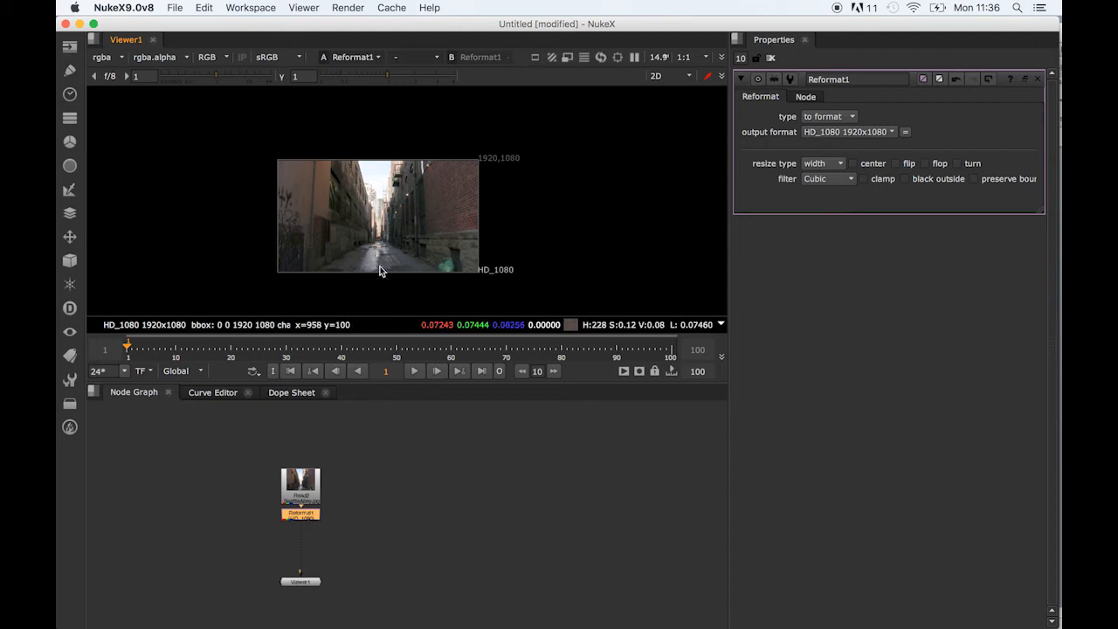
Add a separate Card node to the node graph beside the Read and Reformat nodes
{"action": "left_click", "coordinate": [414, 524]}
{"action": "key", "text": "Tab"}
{"action": "type", "text": "Card3D"}
{"action": "key", "text": "Down"}
{"action": "key", "text": "Return"}
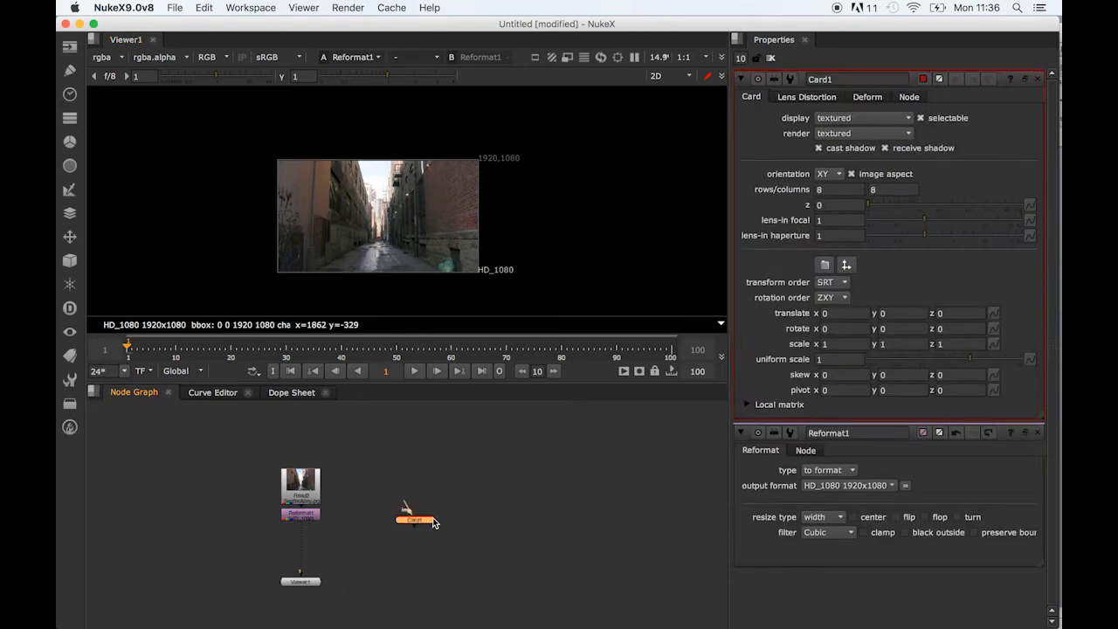
{"action": "left_click_drag", "start_coordinate": [424, 525], "coordinate": [408, 491]}
Add a Scene node and place it beside the Card node
{"action": "left_click", "coordinate": [415, 544]}
{"action": "key", "text": "Tab"}
{"action": "type", "text": "Scene"}
{"action": "key", "text": "Return"}
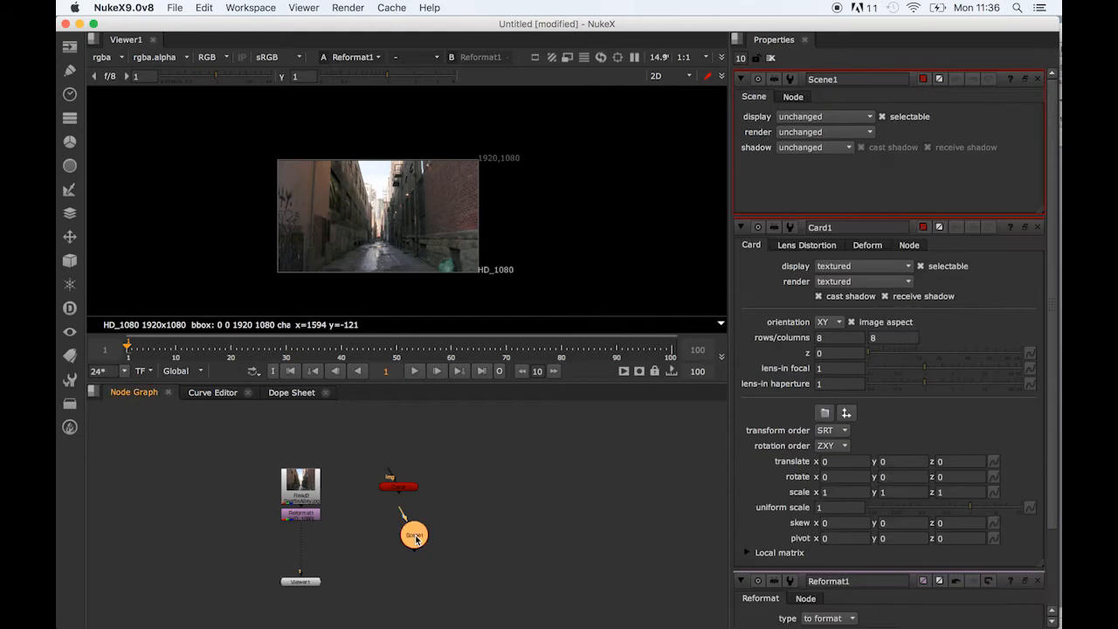
{"action": "left_click_drag", "start_coordinate": [411, 531], "coordinate": [495, 518]}
Add a Camera node, place it beside the Scene node, and connect the Card to the Scene
{"action": "left_click", "coordinate": [398, 542]}
{"action": "key", "text": "Tab"}
{"action": "type", "text": "CameraTracker"}
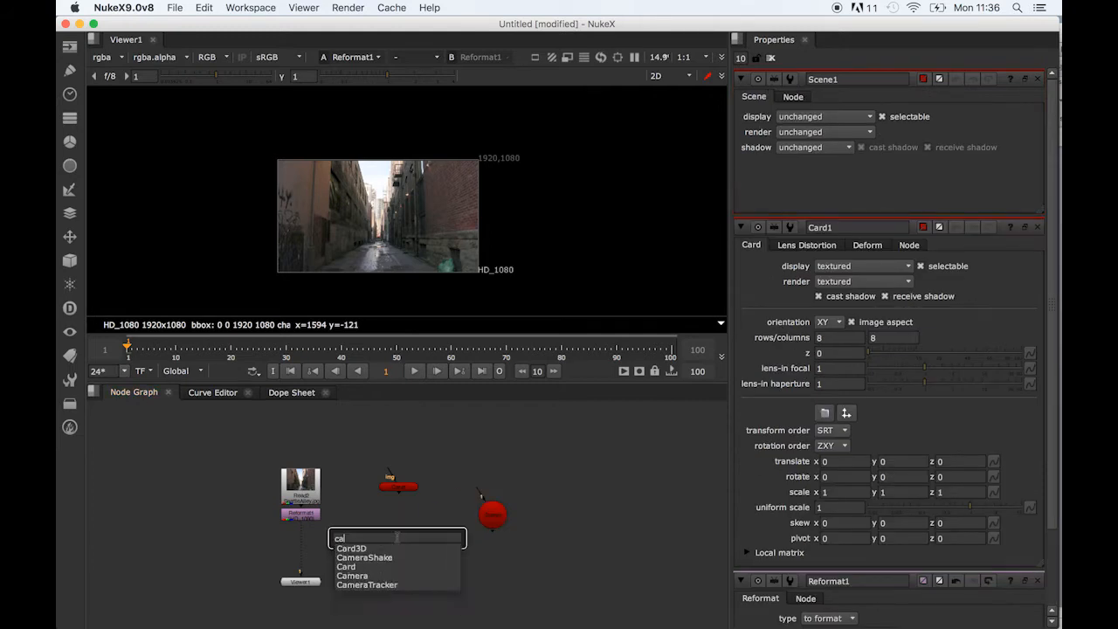
{"action": "key", "text": "BackSpace"}
{"action": "key", "text": "BackSpace"}
{"action": "key", "text": "BackSpace"}
{"action": "key", "text": "BackSpace"}
{"action": "key", "text": "BackSpace"}
{"action": "key", "text": "BackSpace"}
{"action": "key", "text": "BackSpace"}
{"action": "key", "text": "Return"}
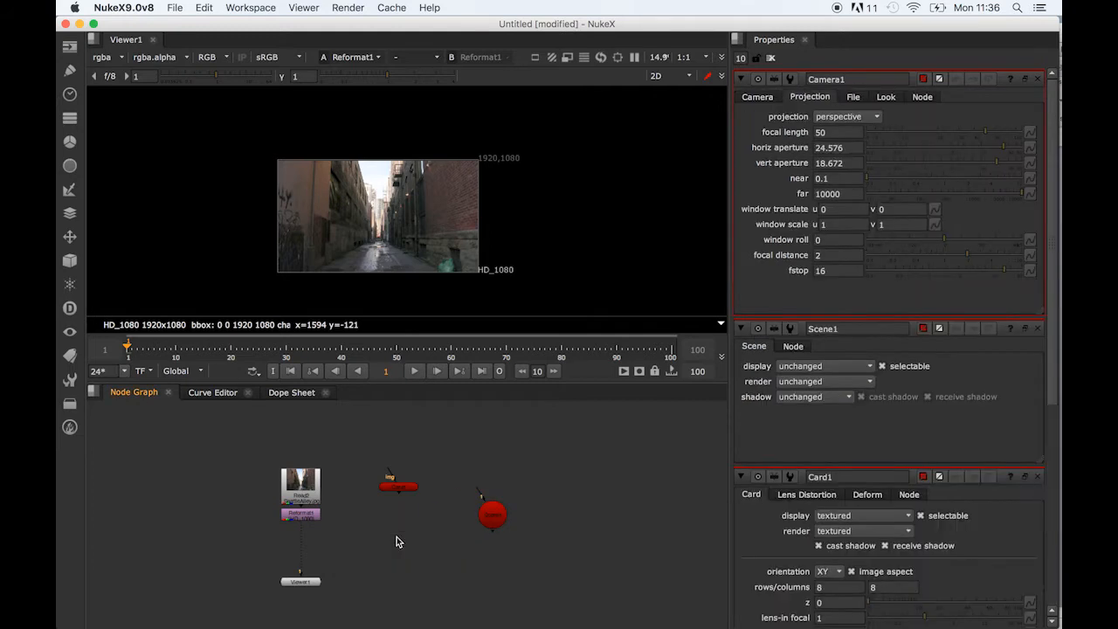
{"action": "left_click_drag", "start_coordinate": [400, 535], "coordinate": [432, 469]}
{"action": "left_click_drag", "start_coordinate": [550, 523], "coordinate": [519, 527]}
Add a ScanlineRender node, connect the Scene, Camera and Reformat to its obj/scn, cam and bg inputs, and attach the viewer to its output
{"action": "left_click", "coordinate": [464, 577]}
{"action": "key", "text": "Tab"}
{"action": "type", "text": "ScannedGrain"}
{"action": "key", "text": "Down"}
{"action": "key", "text": "Return"}
{"action": "left_click_drag", "start_coordinate": [466, 562], "coordinate": [507, 518]}
{"action": "left_click_drag", "start_coordinate": [455, 562], "coordinate": [437, 521]}
{"action": "left_click_drag", "start_coordinate": [454, 583], "coordinate": [304, 517]}
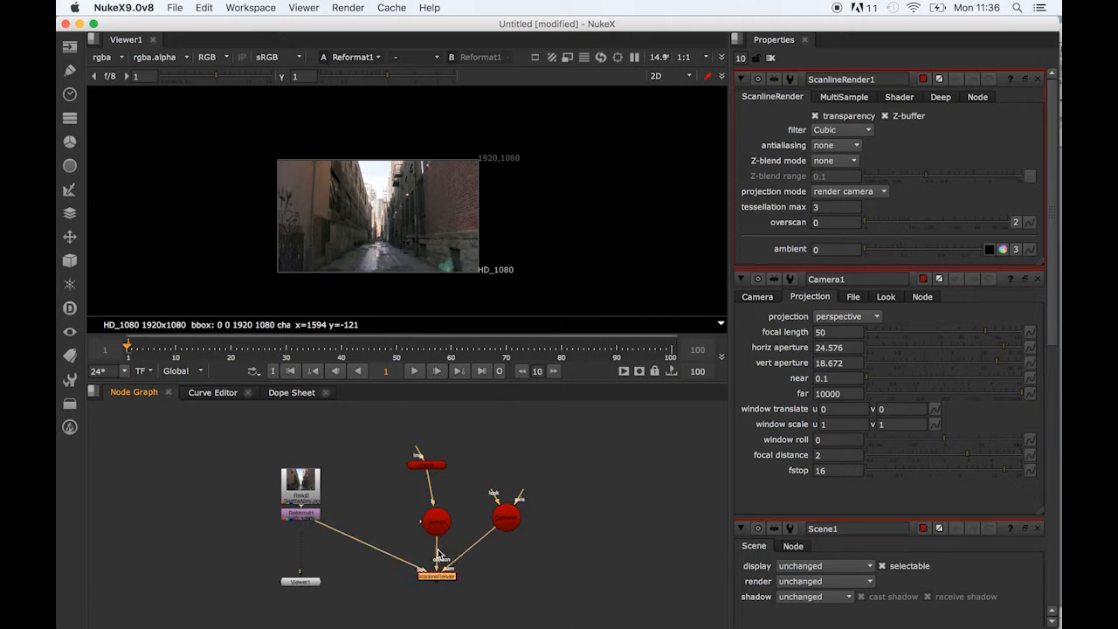
{"action": "key", "text": "1"}
{"action": "left_click_drag", "start_coordinate": [312, 583], "coordinate": [447, 617]}
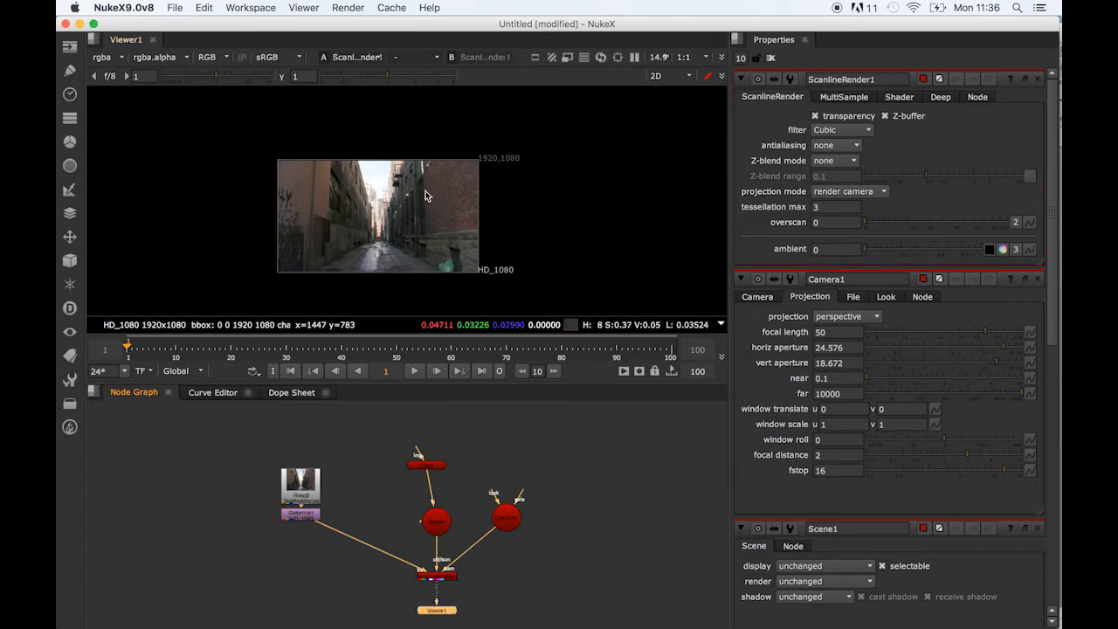
Switch the viewer to 3D and move the Card back to about -0.51 in Z
{"action": "key", "text": "Tab"}
{"action": "mouse_move", "coordinate": [414, 213]}
{"action": "left_mouse_down", "text": "ctrl"}
{"action": "mouse_move", "coordinate": [387, 212]}
{"action": "mouse_move", "coordinate": [413, 214]}
{"action": "left_mouse_up", "text": "ctrl"}
{"action": "double_click", "coordinate": [434, 465]}
{"action": "left_click_drag", "start_coordinate": [394, 228], "coordinate": [485, 179]}
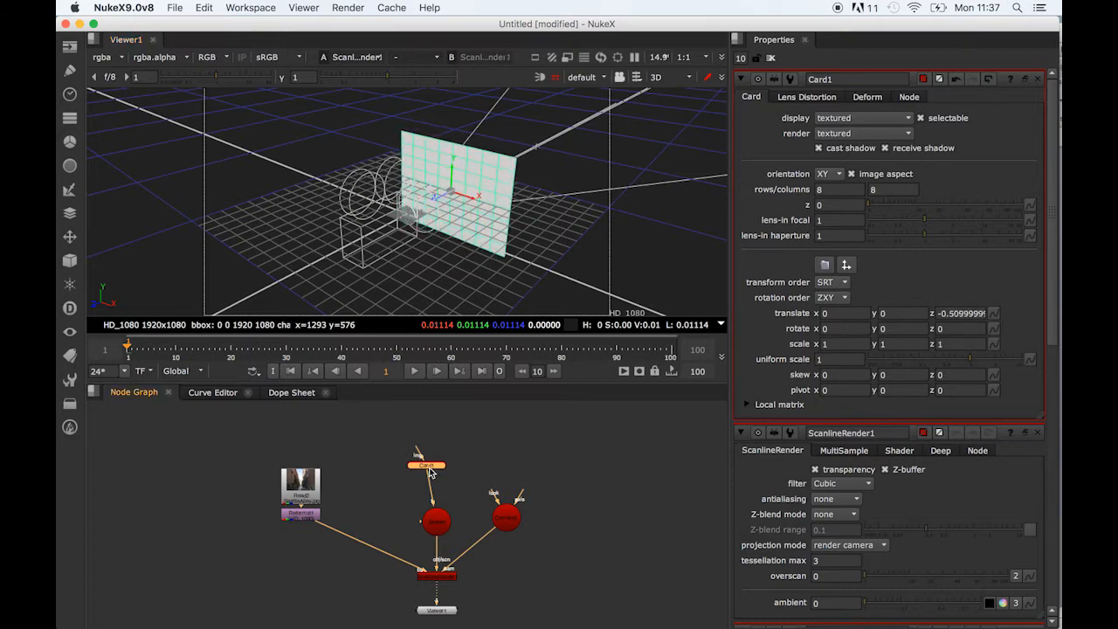
Rename the Card node Floor and set its X rotation to 90
{"action": "left_click", "coordinate": [841, 81]}
{"action": "type", "text": "Floor"}
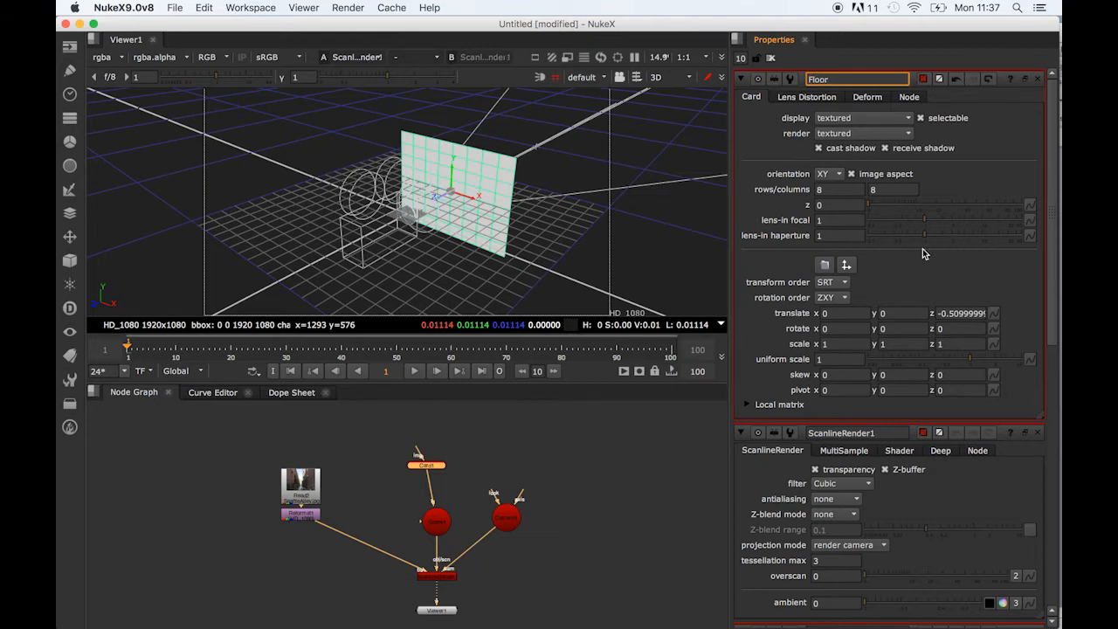
{"action": "left_click", "coordinate": [846, 329]}
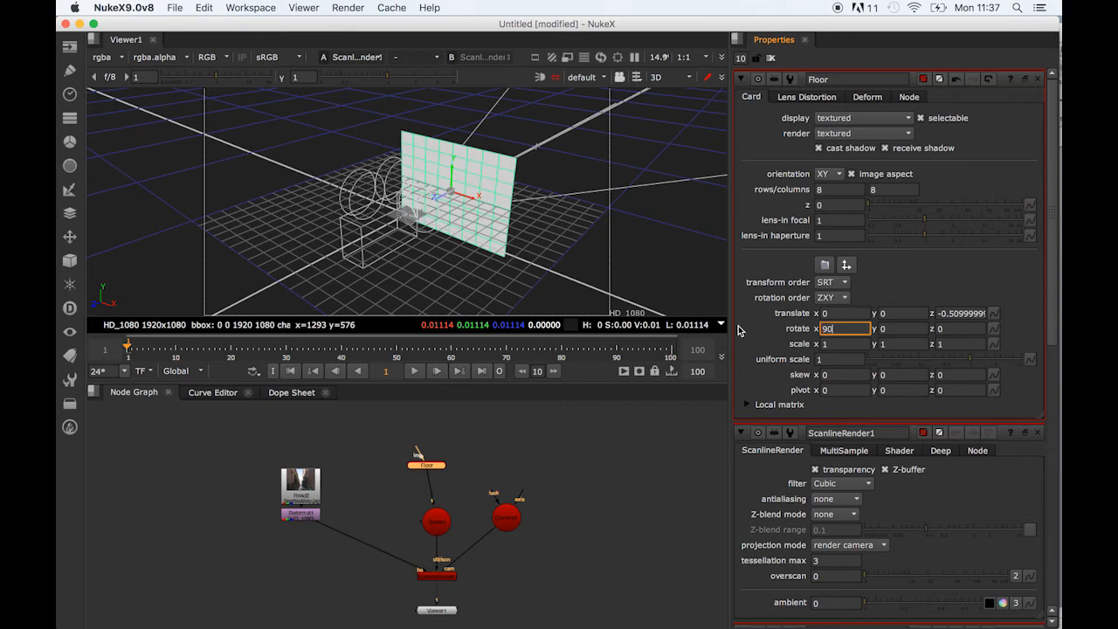
{"action": "key", "text": "Return"}
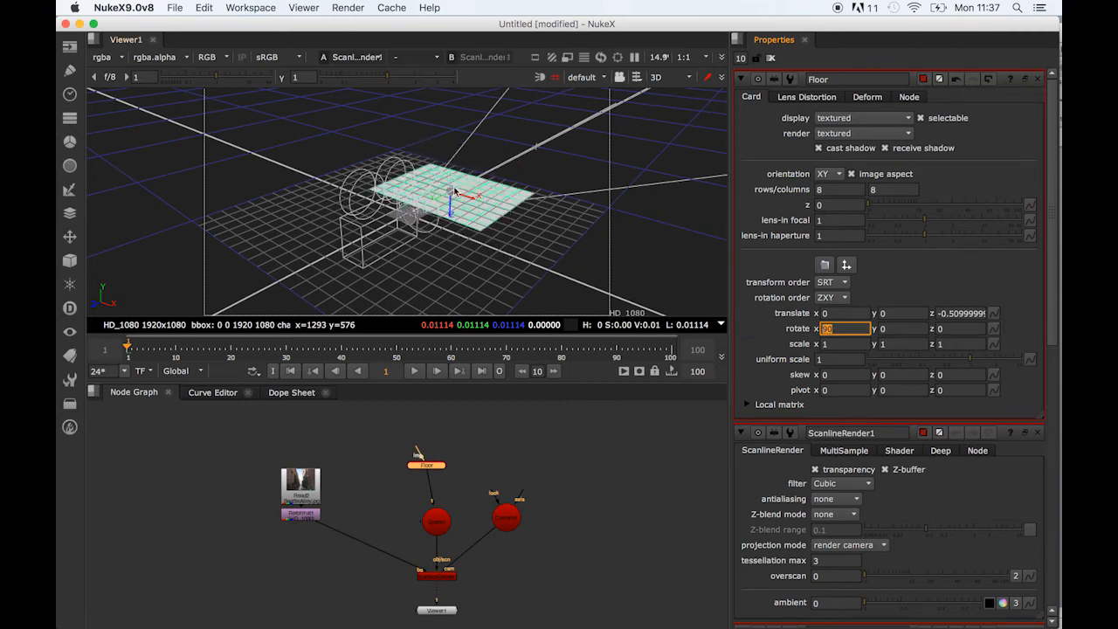
Set both the rows and columns of the Floor card to 1
{"action": "left_click", "coordinate": [838, 190]}
{"action": "type", "text": "1"}
{"action": "key", "text": "Tab"}
{"action": "type", "text": "1"}
{"action": "key", "text": "Tab"}
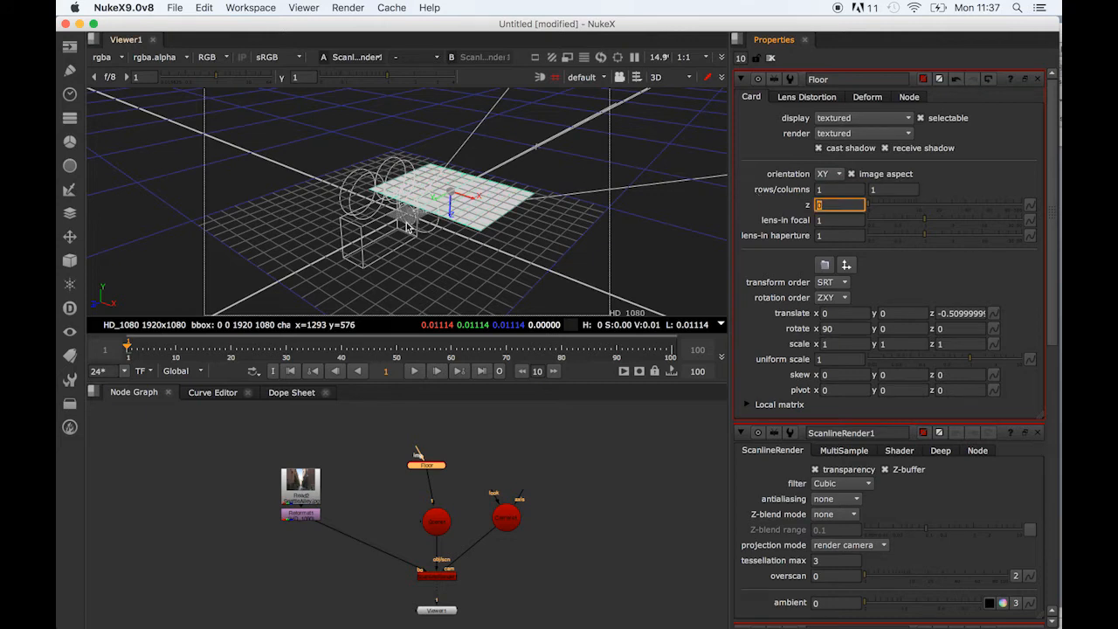
Set the Floor card's X scale to 0.5
{"action": "scroll", "coordinate": [428, 230], "scroll_direction": "up", "scroll_amount": 3}
{"action": "scroll", "coordinate": [428, 230], "scroll_direction": "down", "scroll_amount": 2}
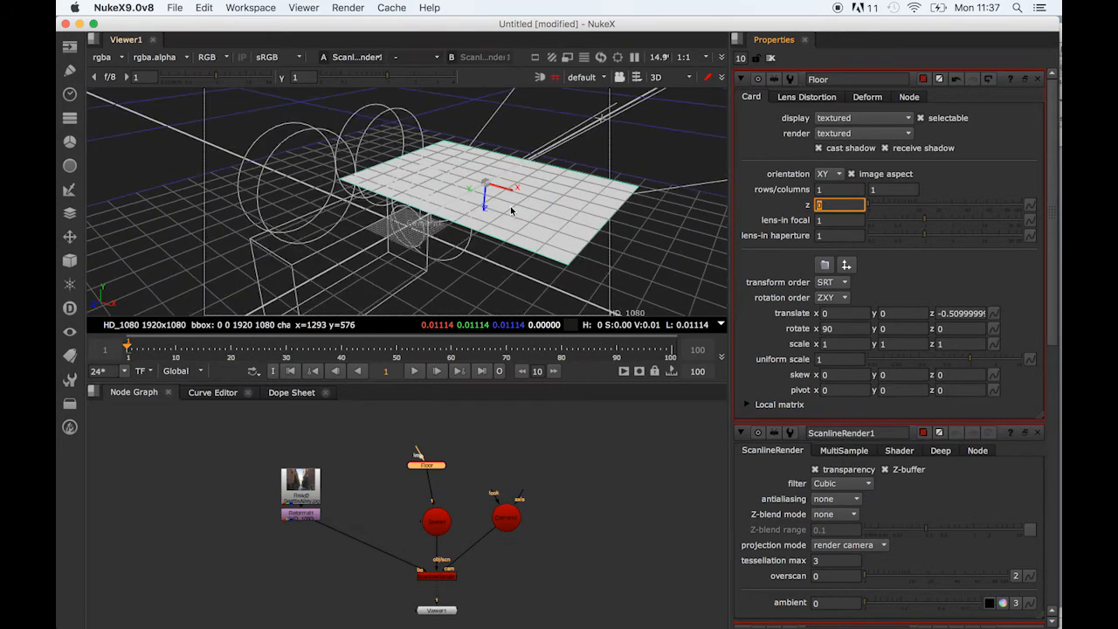
{"action": "left_click", "coordinate": [837, 343]}
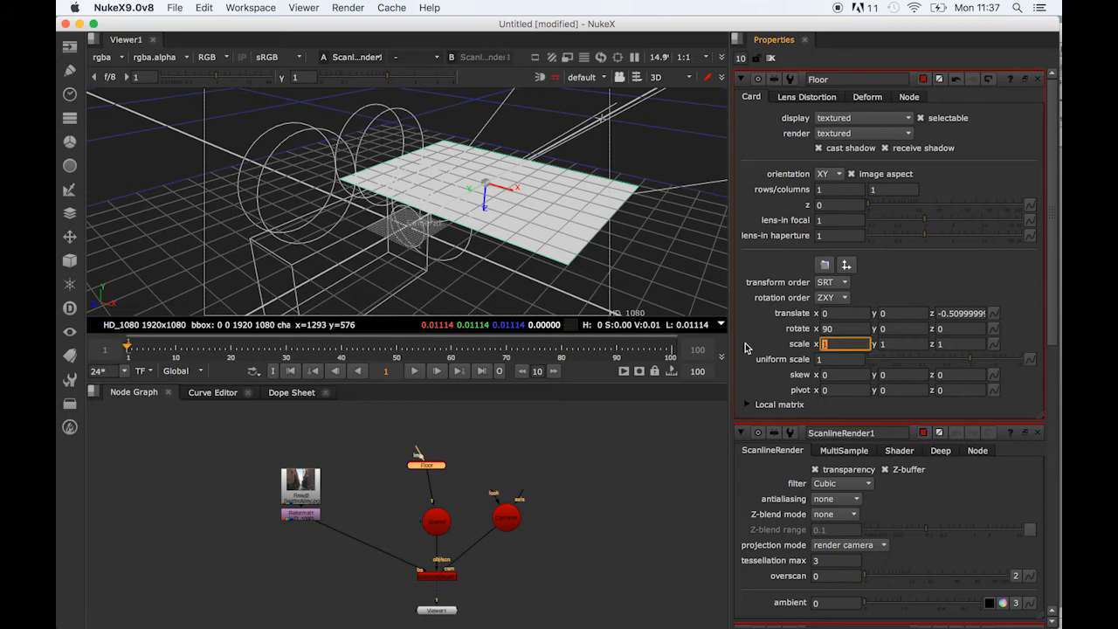
{"action": "type", "text": ".5"}
{"action": "key", "text": "Tab"}
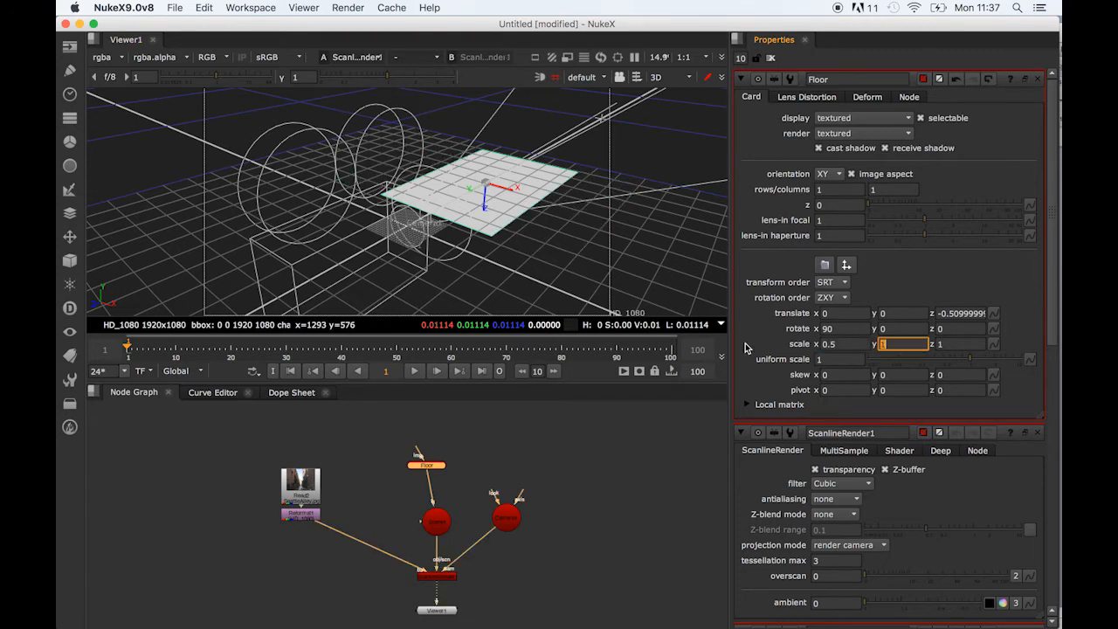
Move the Floor card back to about -0.712 in Z and set its Y scale to 10
{"action": "left_click_drag", "start_coordinate": [483, 191], "coordinate": [533, 161]}
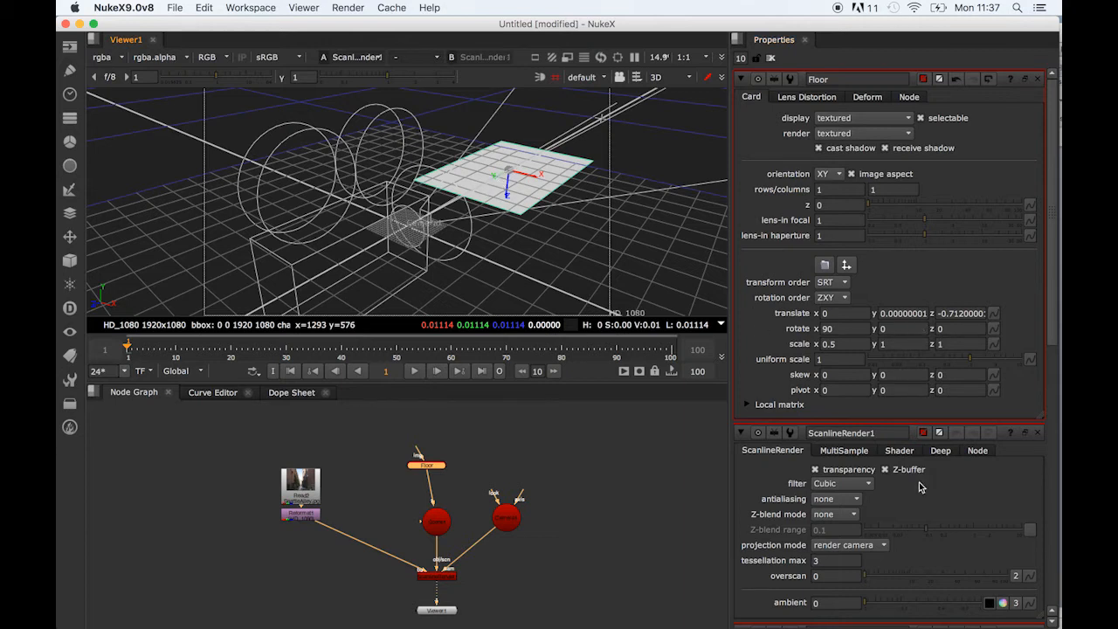
{"action": "left_click", "coordinate": [908, 344]}
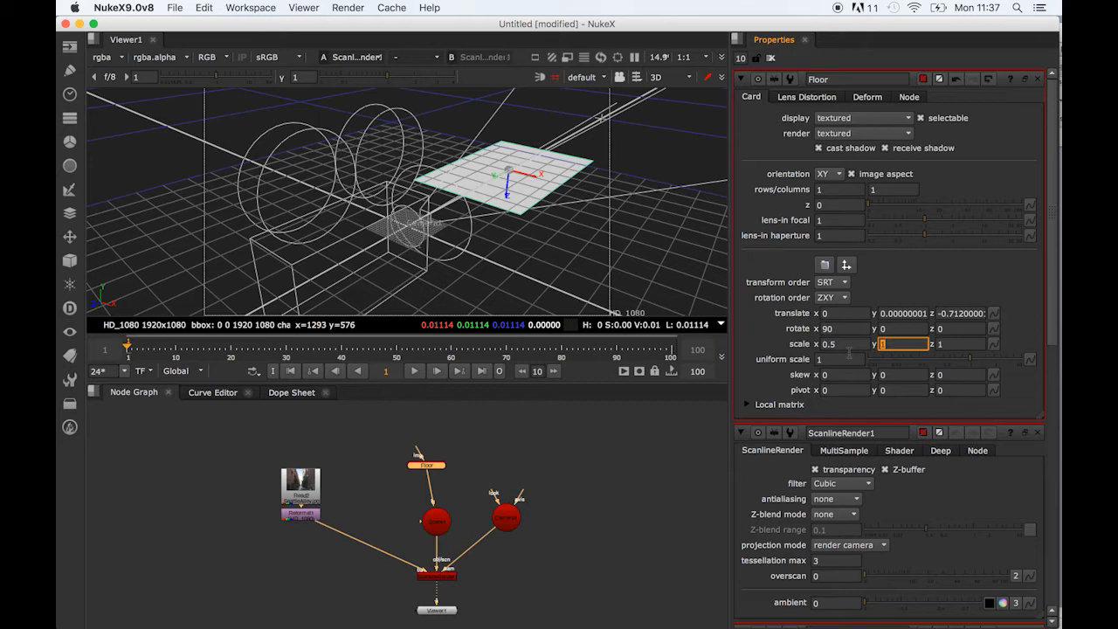
{"action": "key", "text": "Return"}
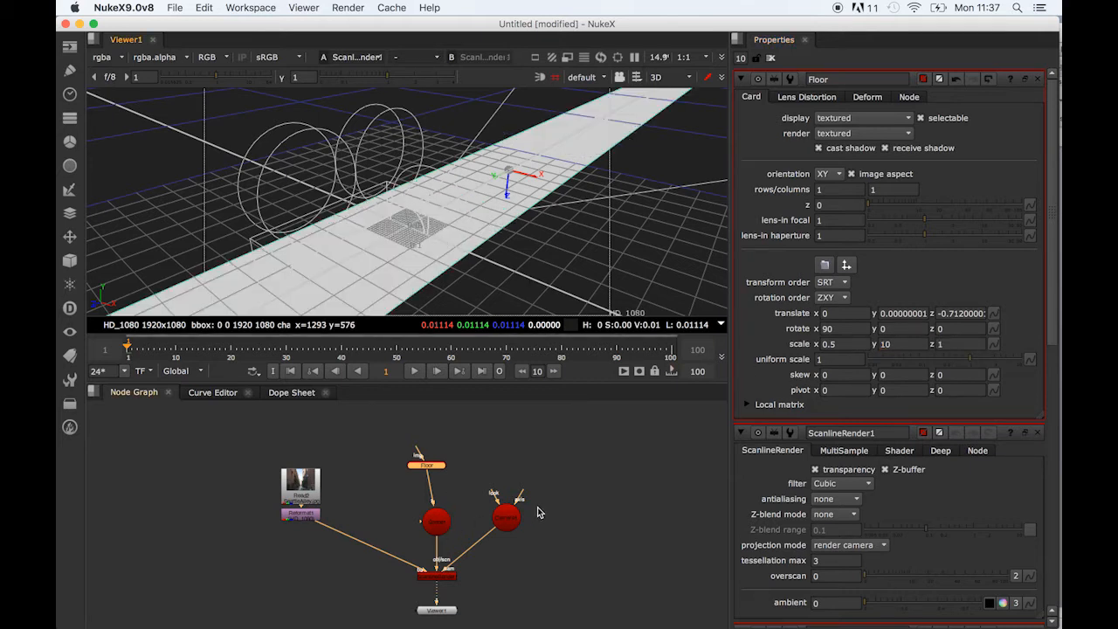
Raise Camera1 slightly above the Floor card and switch the viewer to the 2D render
{"action": "double_click", "coordinate": [508, 524]}
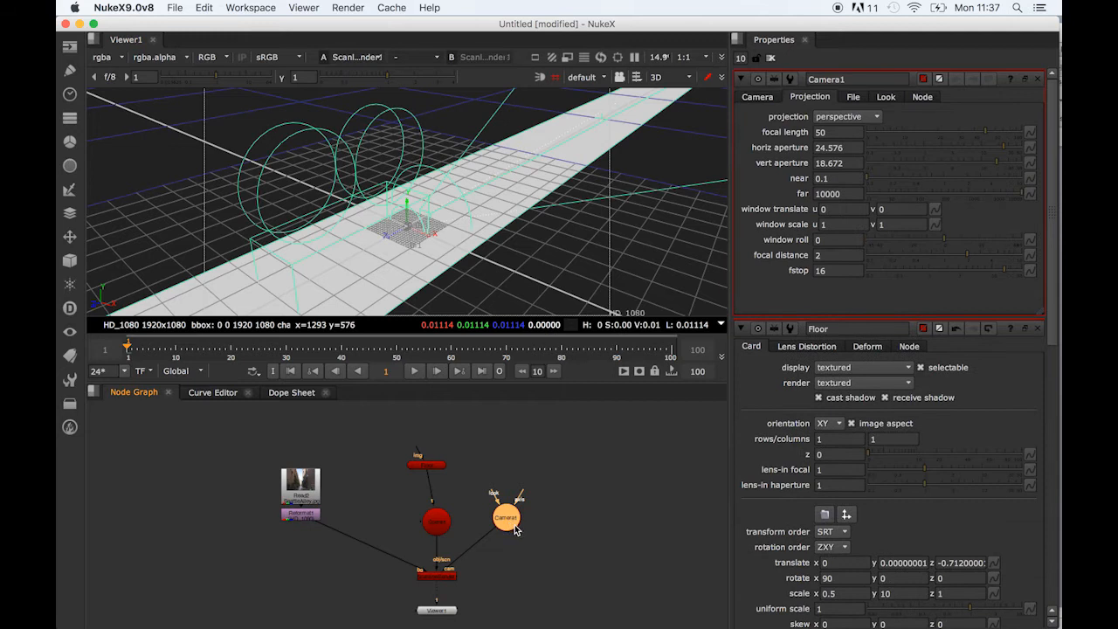
{"action": "left_click_drag", "start_coordinate": [406, 208], "coordinate": [407, 185]}
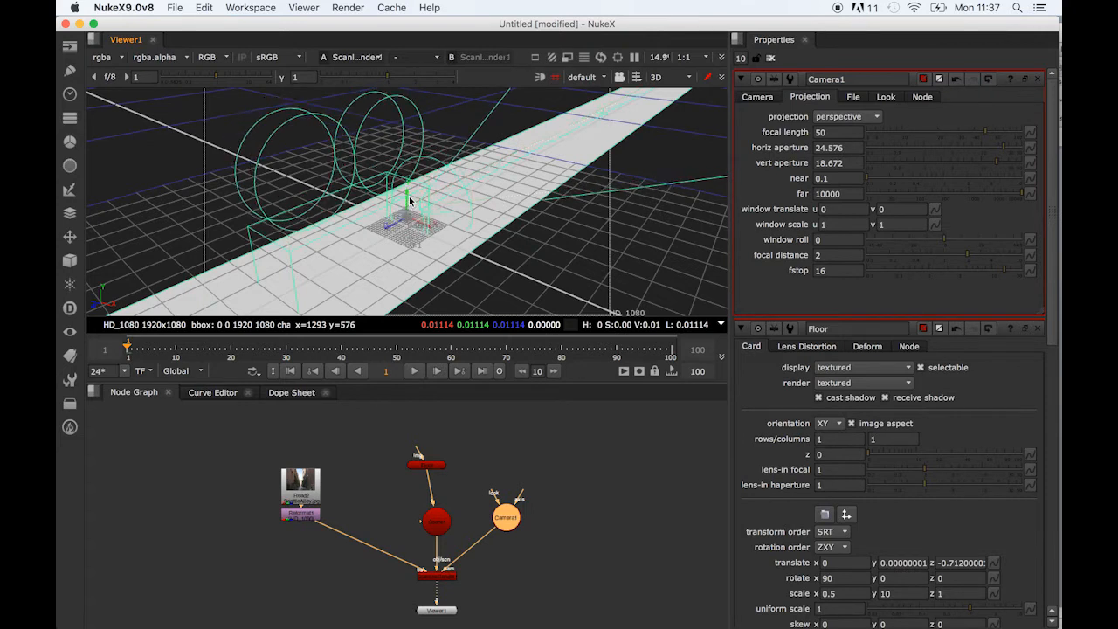
{"action": "key", "text": "Tab"}
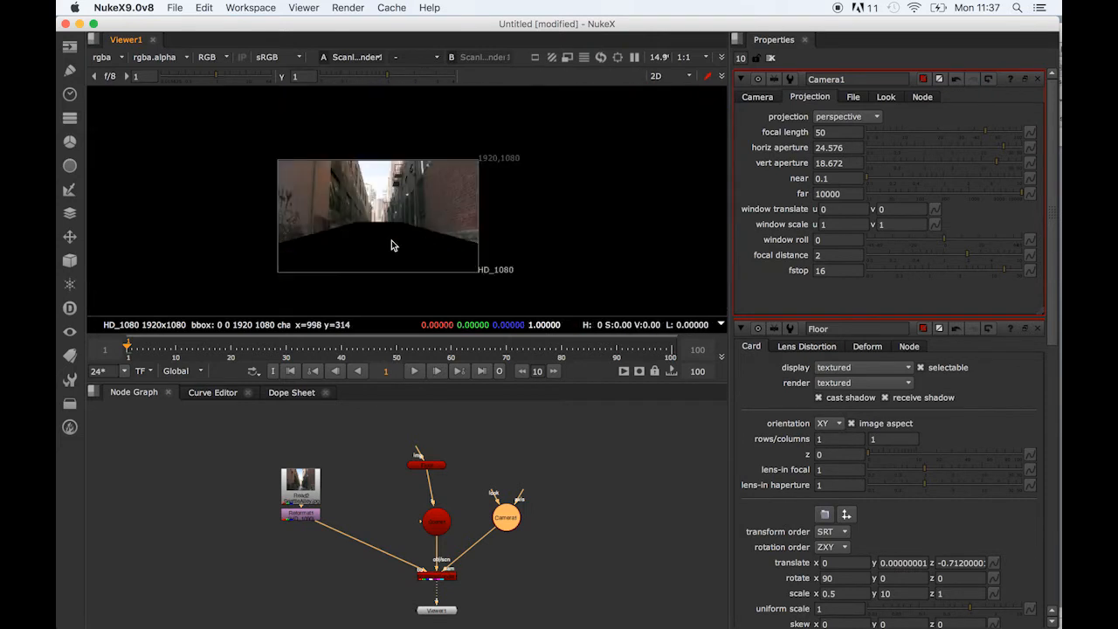
Add a Constant node, connect it to the Floor card's img input and set its color to 0.2
{"action": "key", "text": "Tab"}
{"action": "type", "text": "col"}
{"action": "key", "text": "Return"}
{"action": "left_click_drag", "start_coordinate": [504, 447], "coordinate": [365, 426]}
{"action": "left_click_drag", "start_coordinate": [418, 455], "coordinate": [401, 429]}
{"action": "left_click_drag", "start_coordinate": [871, 137], "coordinate": [916, 137]}
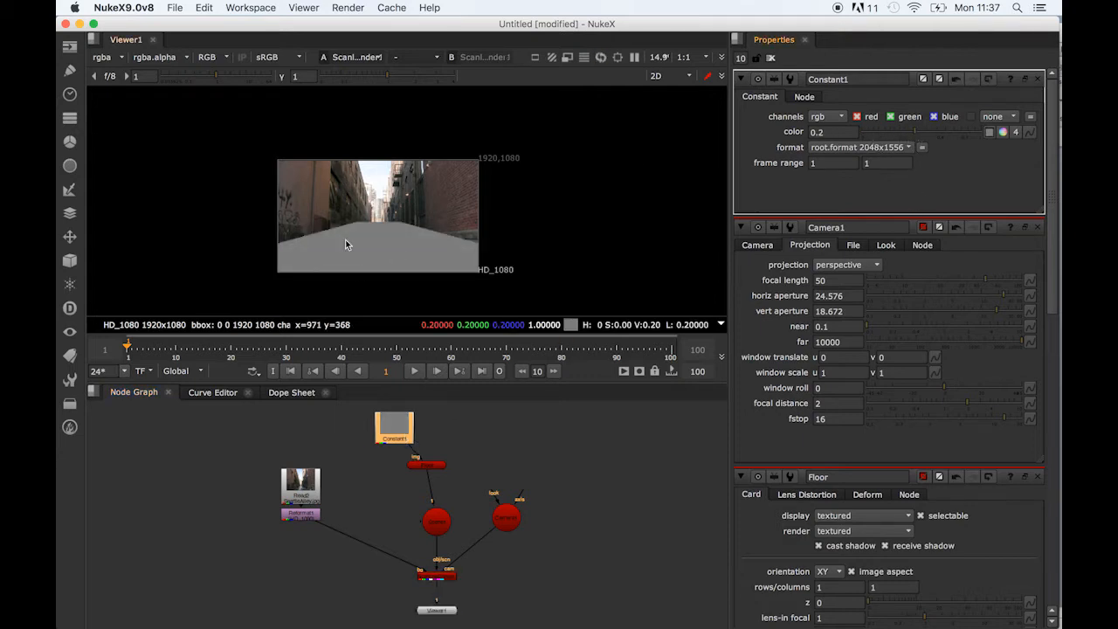
Lower the Floor card to about -0.062 in Y against the alley photo in the 2D view
{"action": "left_click", "coordinate": [429, 469]}
{"action": "left_click_drag", "start_coordinate": [429, 472], "coordinate": [430, 478]}
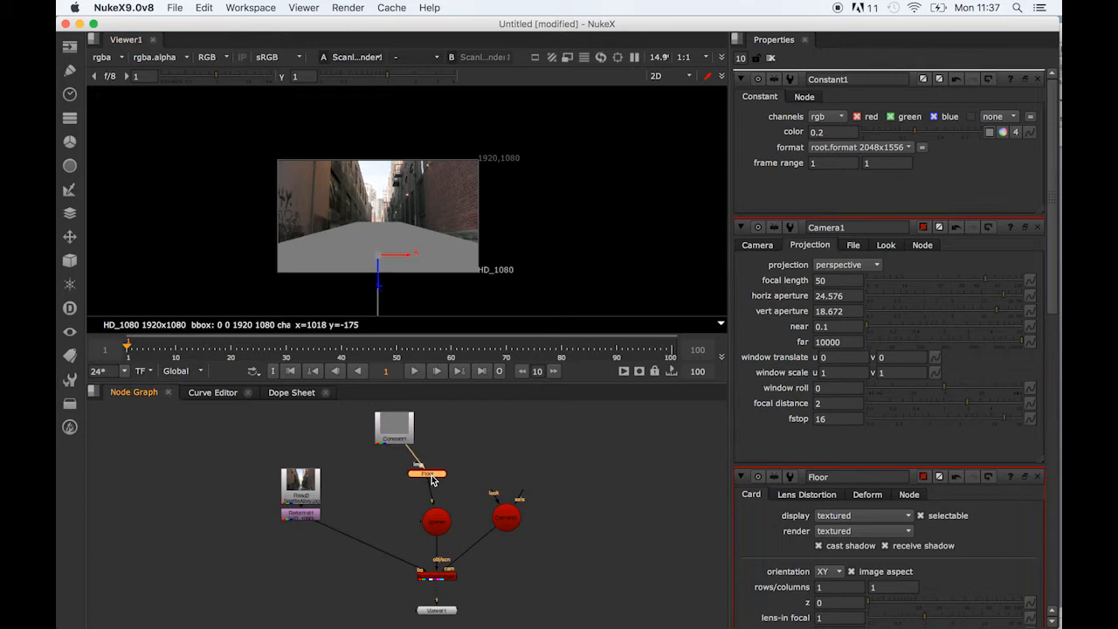
{"action": "left_click_drag", "start_coordinate": [378, 283], "coordinate": [378, 307]}
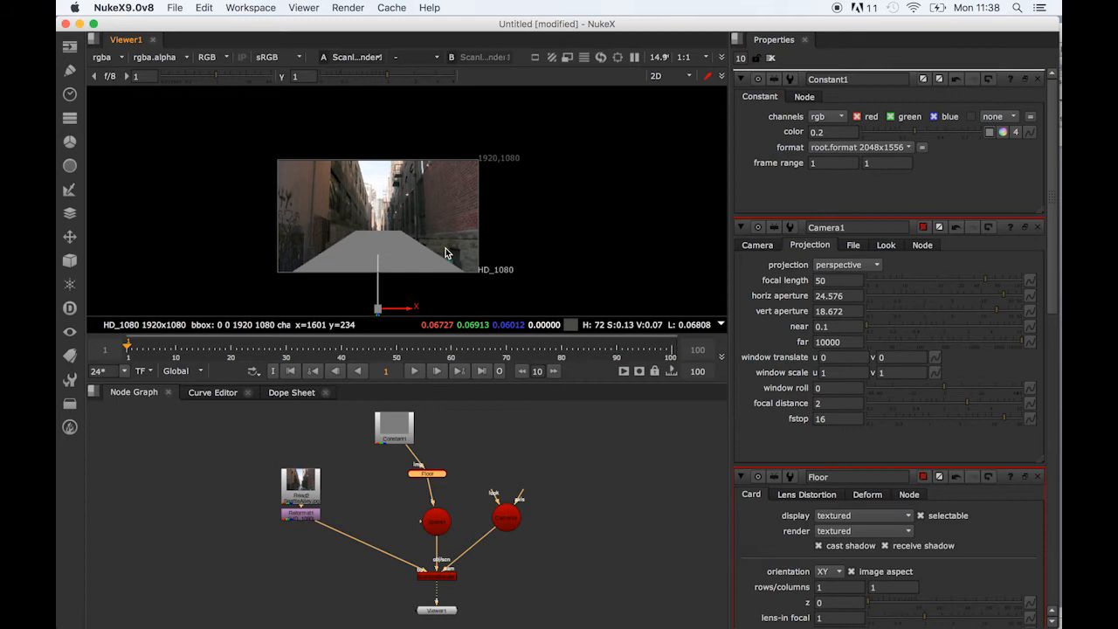
{"action": "middle_click_drag", "start_coordinate": [445, 248], "coordinate": [447, 212]}
{"action": "left_click_drag", "start_coordinate": [380, 298], "coordinate": [381, 274]}
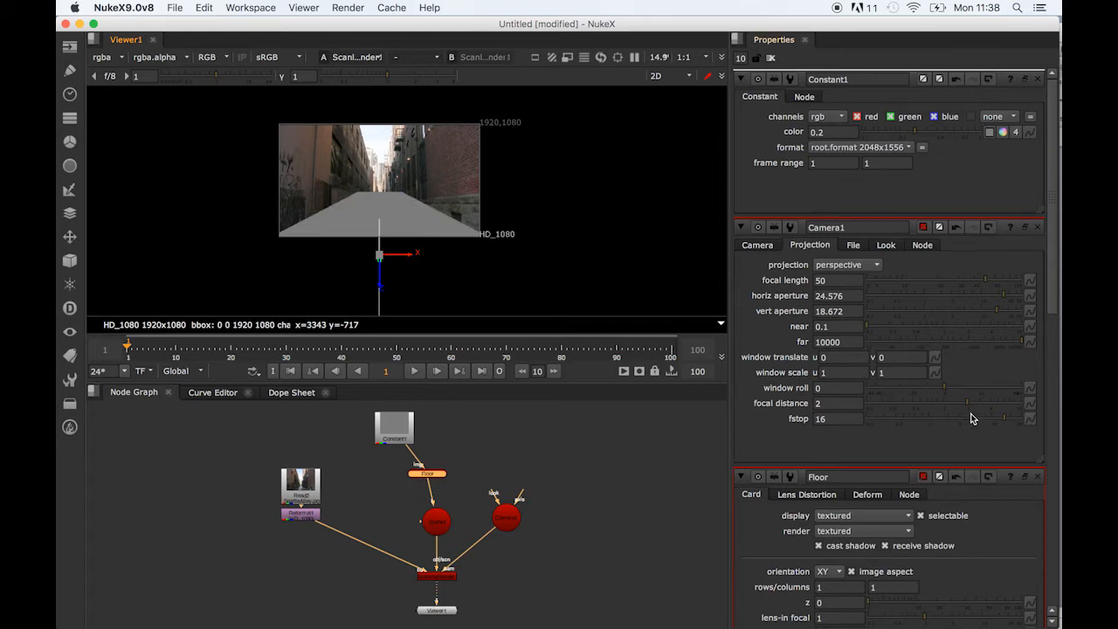
Set the Floor card's Y scale to 7
{"action": "scroll", "coordinate": [972, 420], "scroll_direction": "down", "scroll_amount": 2}
{"action": "scroll", "coordinate": [961, 402], "scroll_direction": "up", "scroll_amount": 2}
{"action": "double_click", "coordinate": [428, 474]}
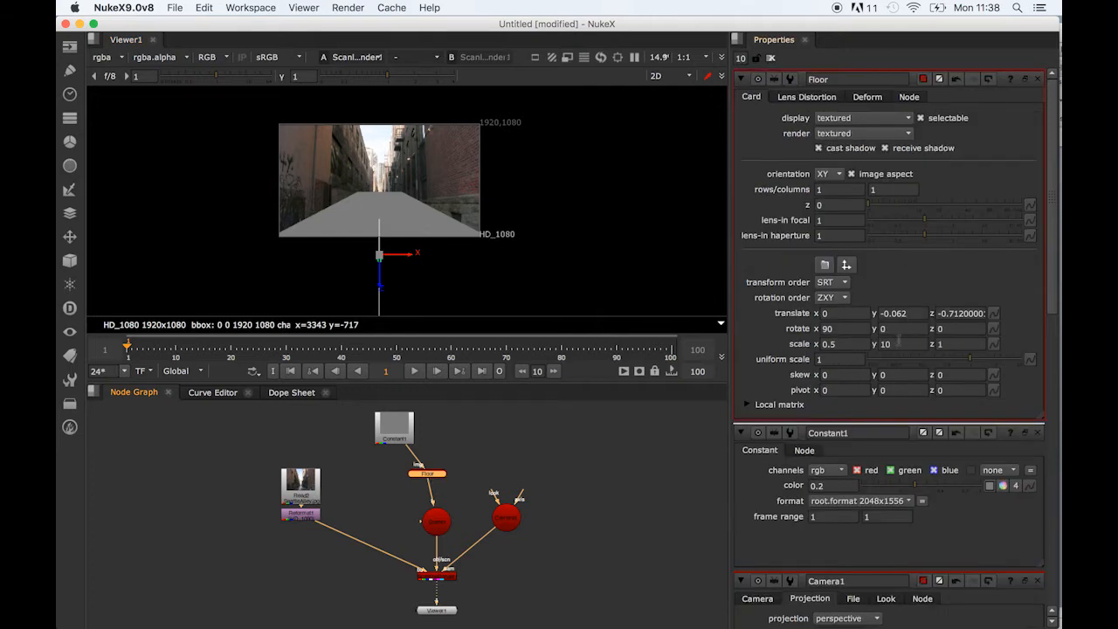
{"action": "left_click", "coordinate": [899, 346]}
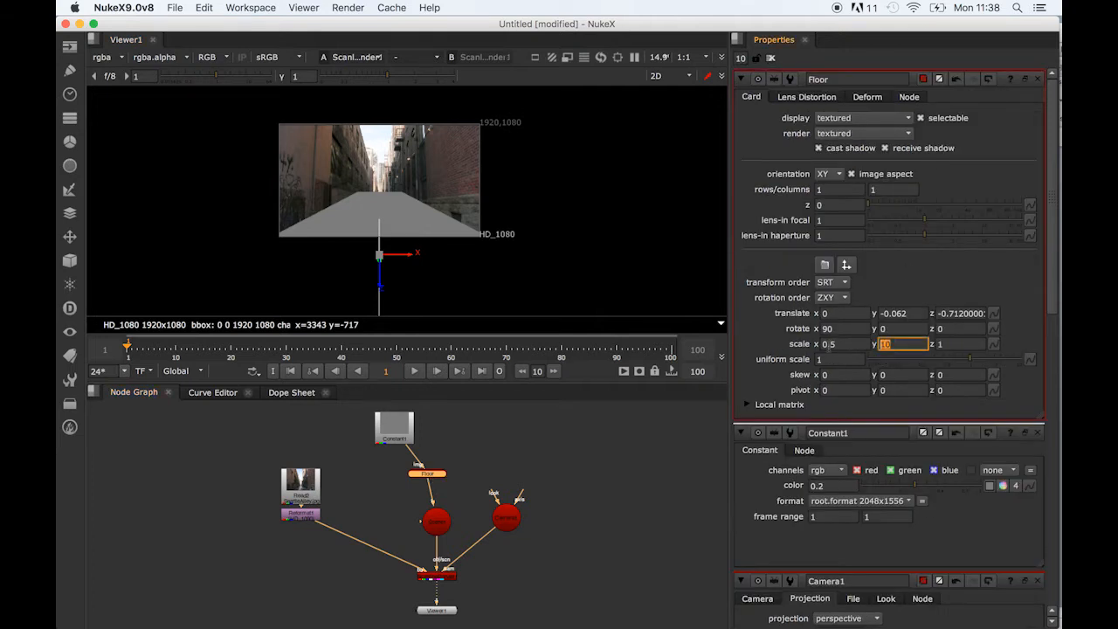
{"action": "key", "text": "Tab"}
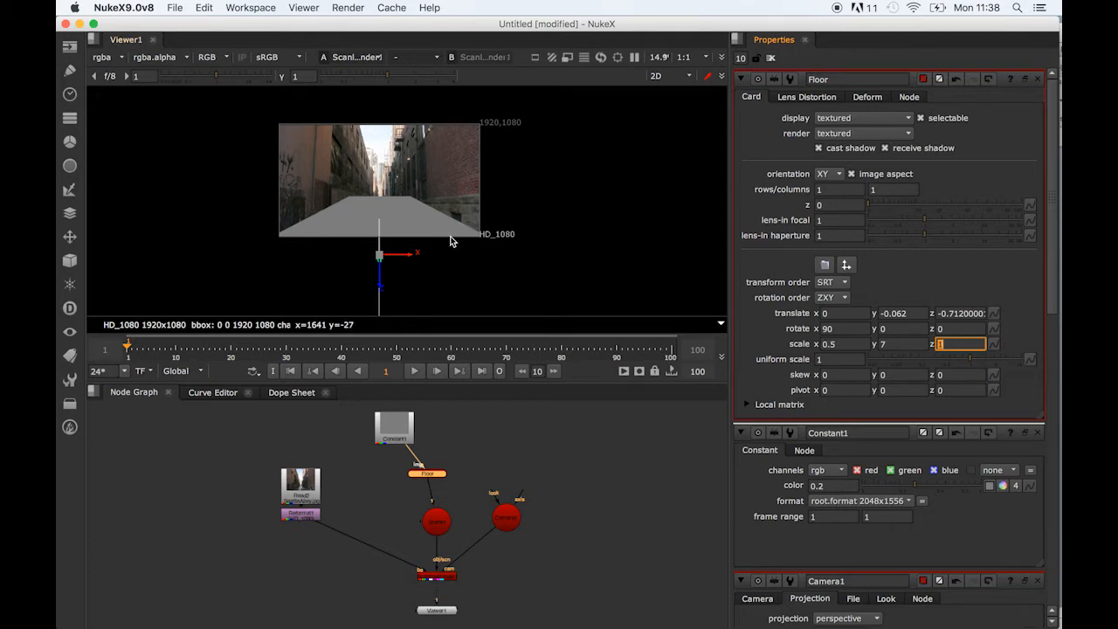
{"action": "key", "text": "Tab"}
{"action": "key", "text": "Tab"}
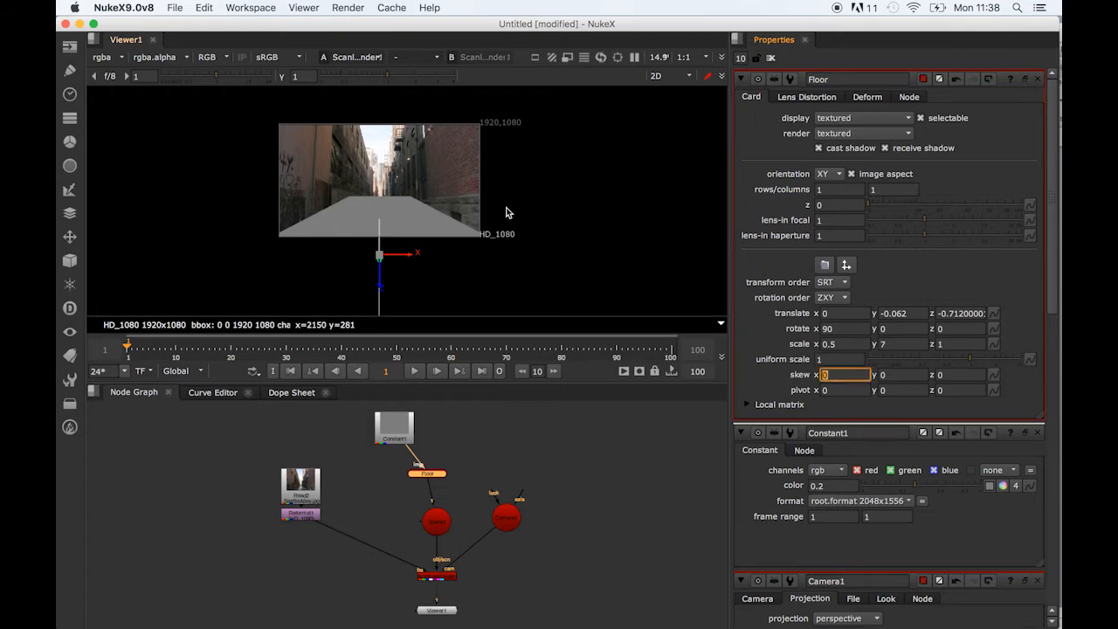
Rotate Camera1 slightly about its X axis in the 3D view and check the floor's alignment in the 2D render
{"action": "key", "text": "Tab"}
{"action": "left_click_drag", "start_coordinate": [500, 264], "coordinate": [436, 256], "text": "alt"}
{"action": "left_click", "coordinate": [325, 125]}
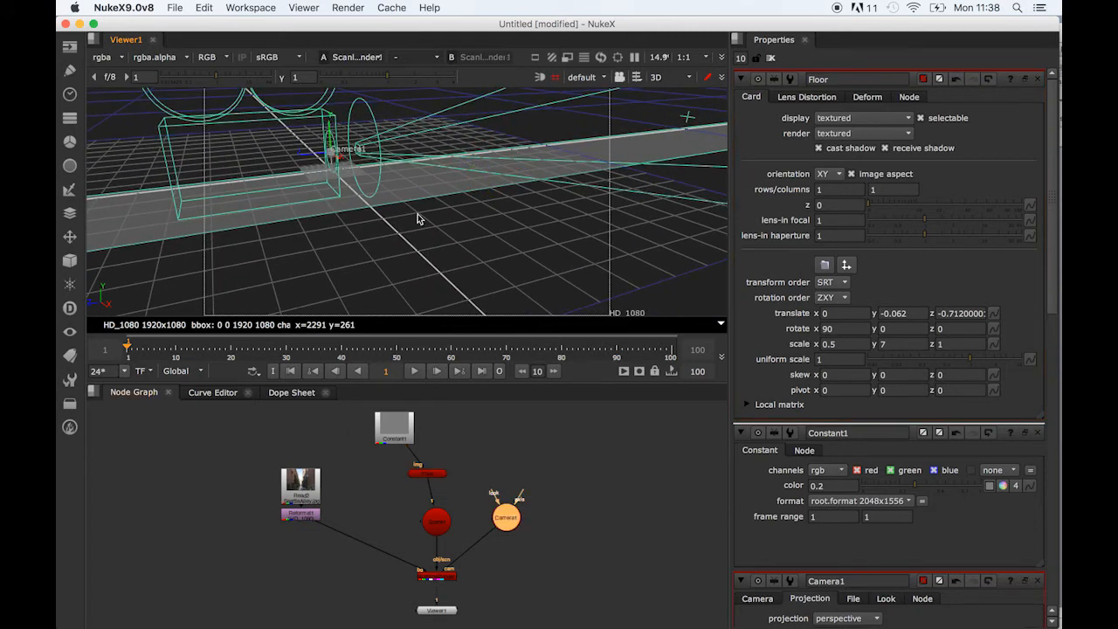
{"action": "left_click_drag", "start_coordinate": [430, 227], "coordinate": [432, 252], "text": "alt"}
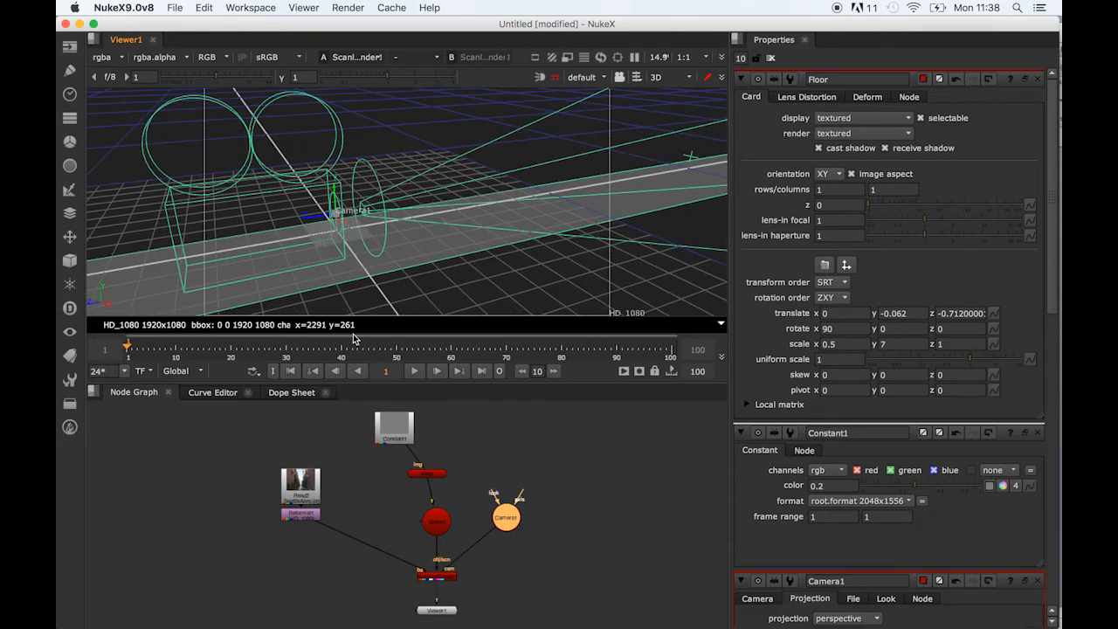
{"action": "double_click", "coordinate": [509, 519]}
{"action": "key", "text": "super"}
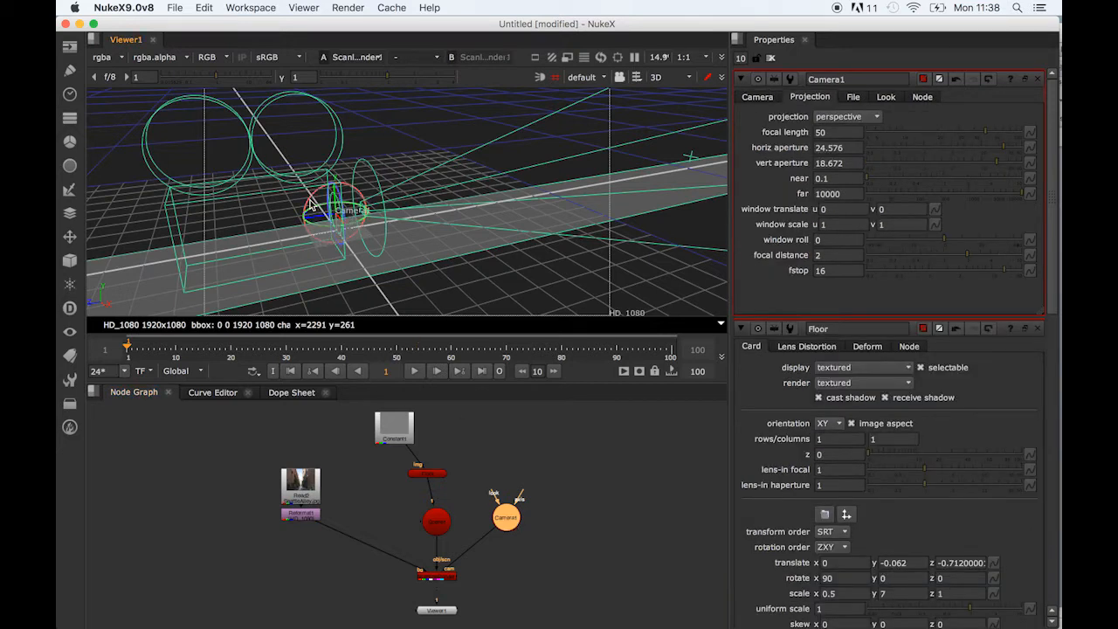
{"action": "left_click_drag", "start_coordinate": [305, 200], "coordinate": [311, 203], "text": "super"}
{"action": "key", "text": "Tab"}
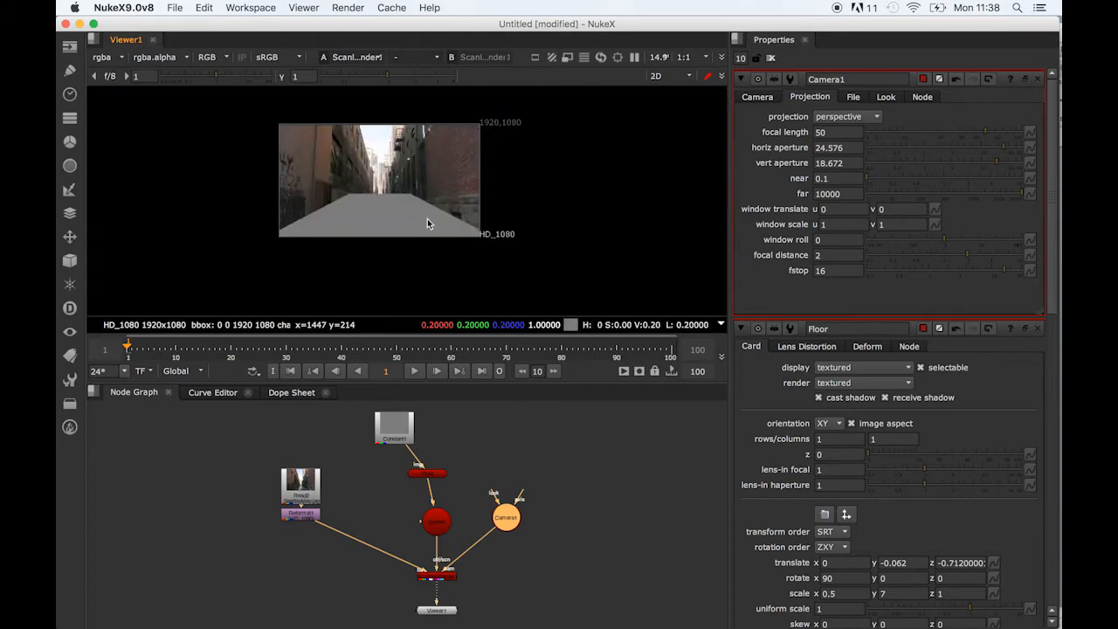
Tilt Camera1 further so the floor's far edge sits lower in the alley photo, and return to the 2D render
{"action": "key", "text": "Tab"}
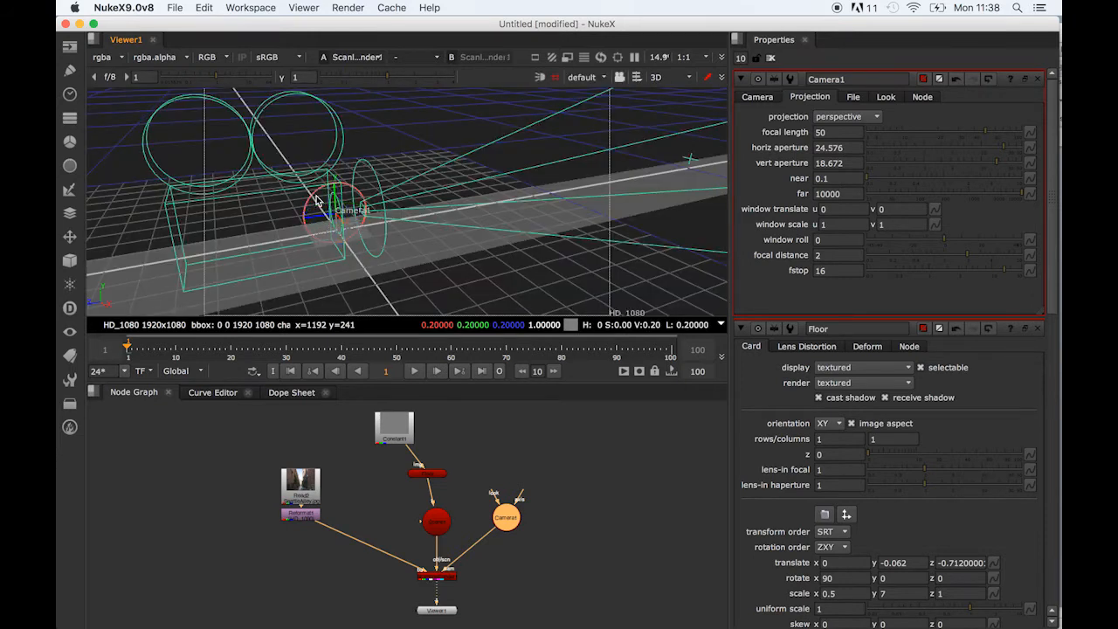
{"action": "key", "text": "Tab"}
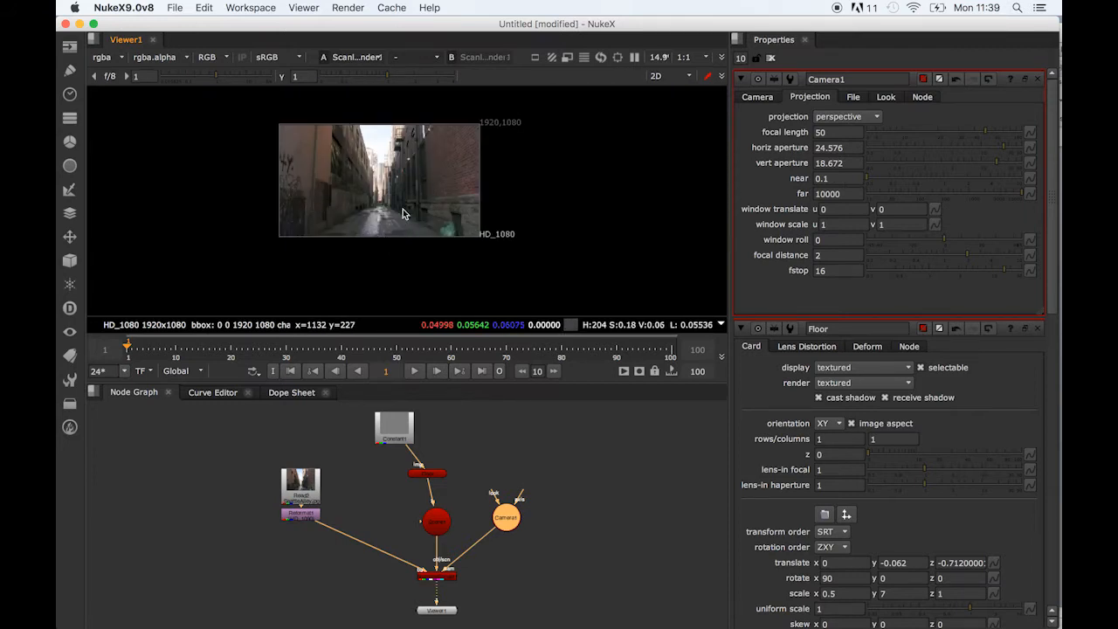
{"action": "key", "text": "Tab"}
{"action": "mouse_move", "coordinate": [324, 214]}
{"action": "left_mouse_down", "text": "ctrl"}
{"action": "mouse_move", "coordinate": [313, 204]}
{"action": "mouse_move", "coordinate": [333, 200]}
{"action": "mouse_move", "coordinate": [333, 210]}
{"action": "left_mouse_up", "text": "ctrl"}
{"action": "key", "text": "Tab"}
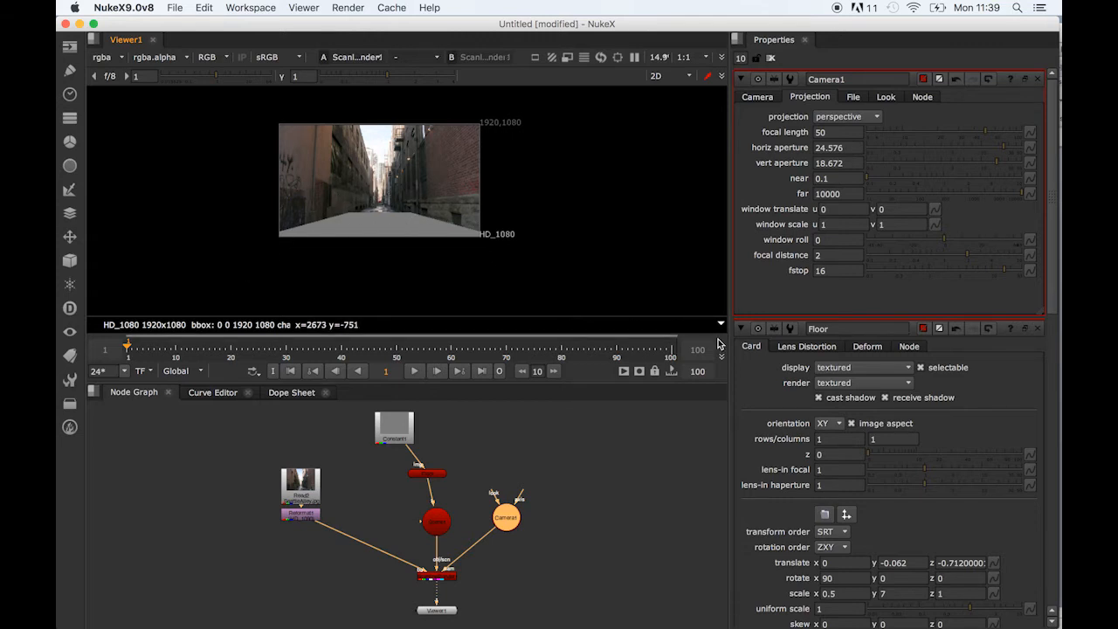
Move the Floor card back along the alley to about -2.842 in Z, checking its fit in the 2D render
{"action": "double_click", "coordinate": [437, 474]}
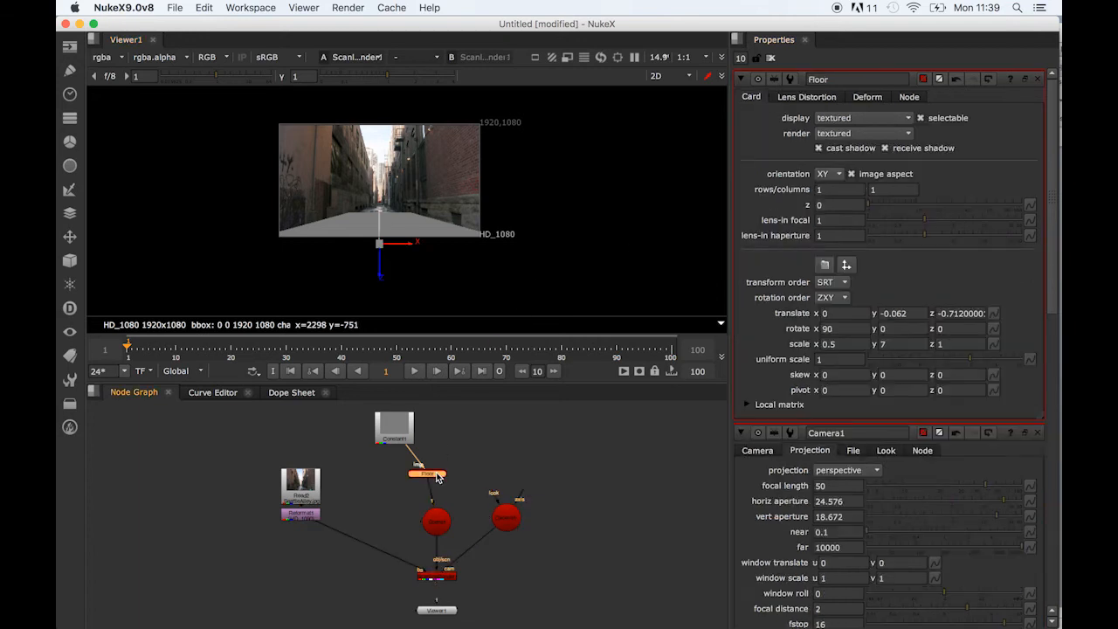
{"action": "key", "text": "Tab"}
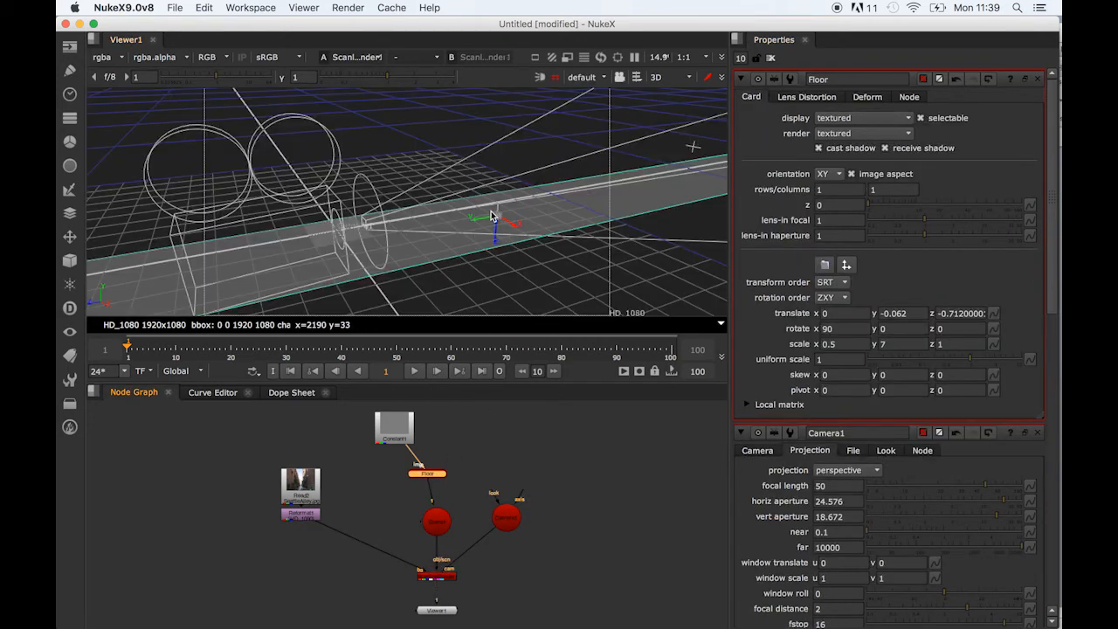
{"action": "left_click_drag", "start_coordinate": [479, 226], "coordinate": [705, 169]}
{"action": "left_click_drag", "start_coordinate": [631, 198], "coordinate": [725, 172]}
{"action": "key", "text": "Tab"}
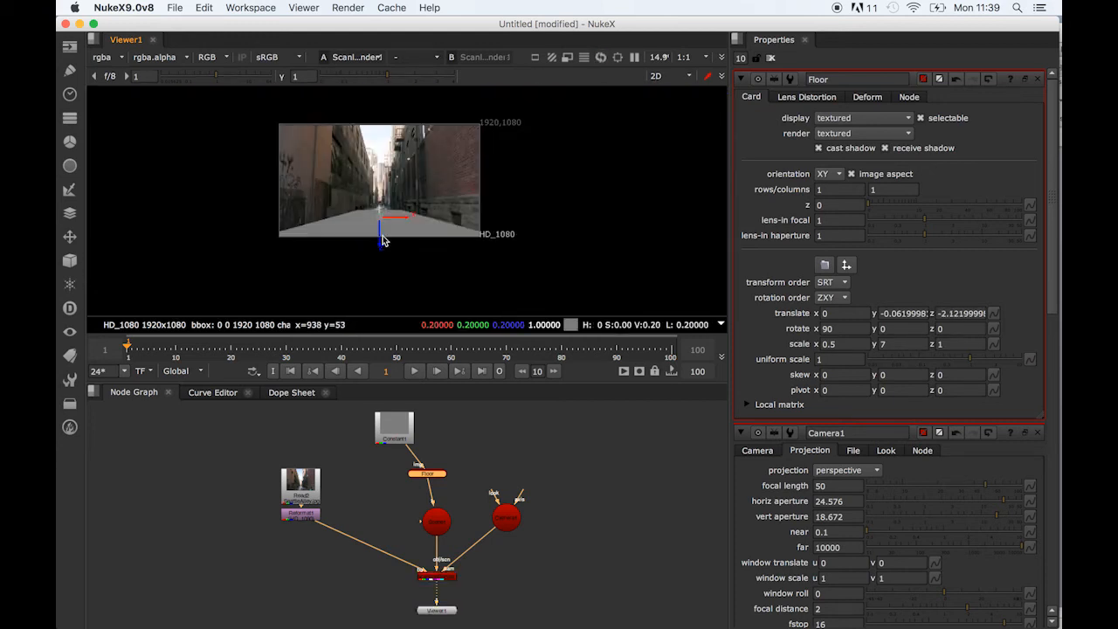
{"action": "key", "text": "Tab"}
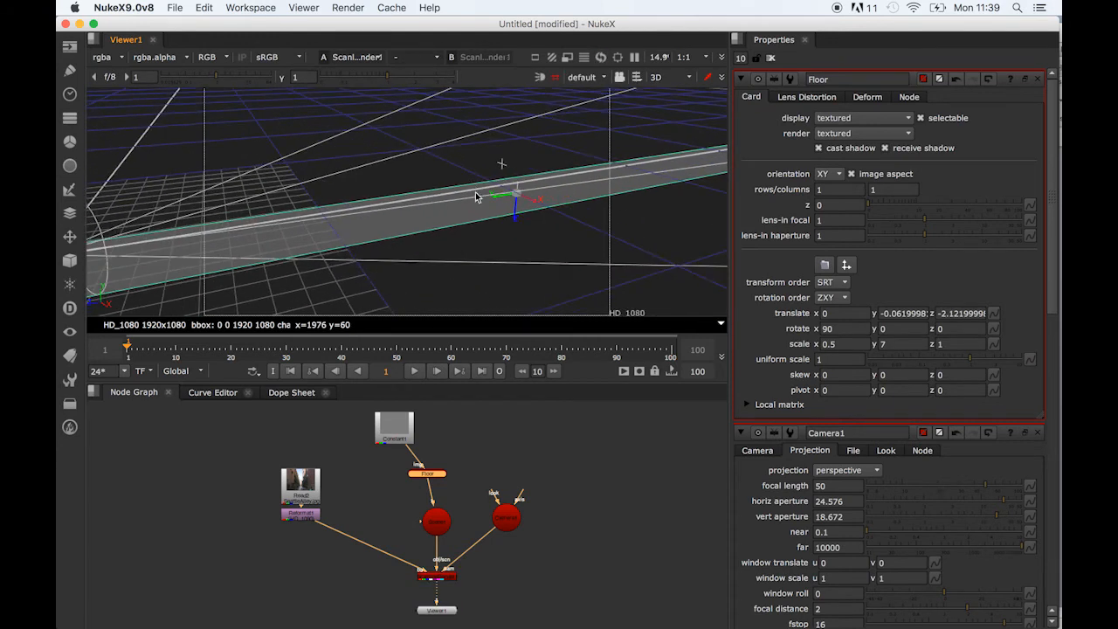
{"action": "left_click_drag", "start_coordinate": [497, 204], "coordinate": [616, 173]}
{"action": "key", "text": "Tab"}
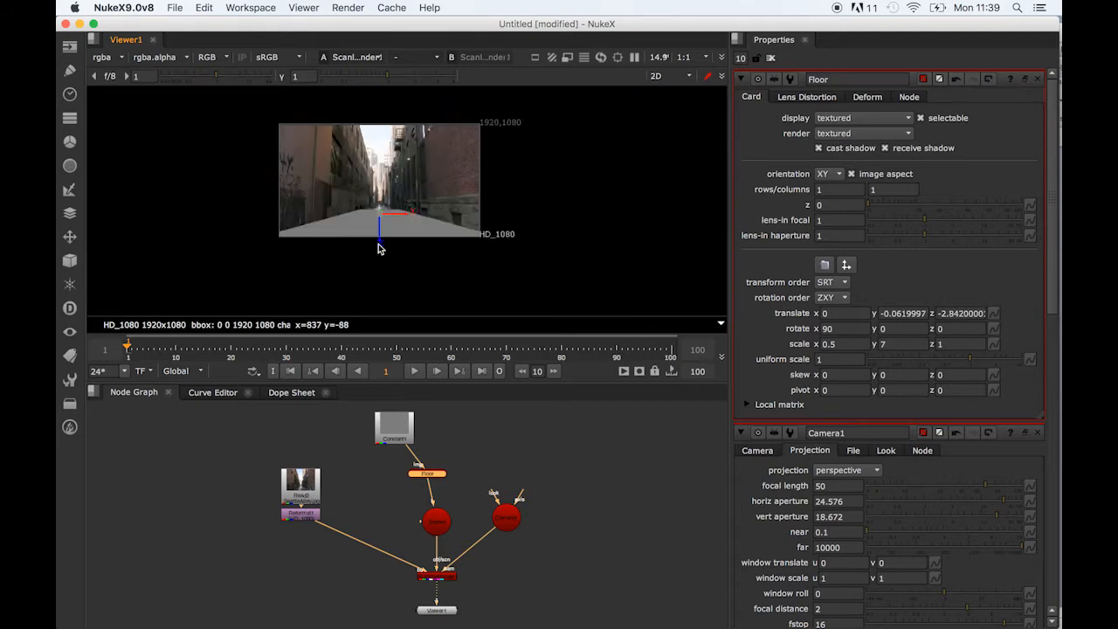
{"action": "scroll", "coordinate": [375, 246], "scroll_direction": "up", "scroll_amount": 1}
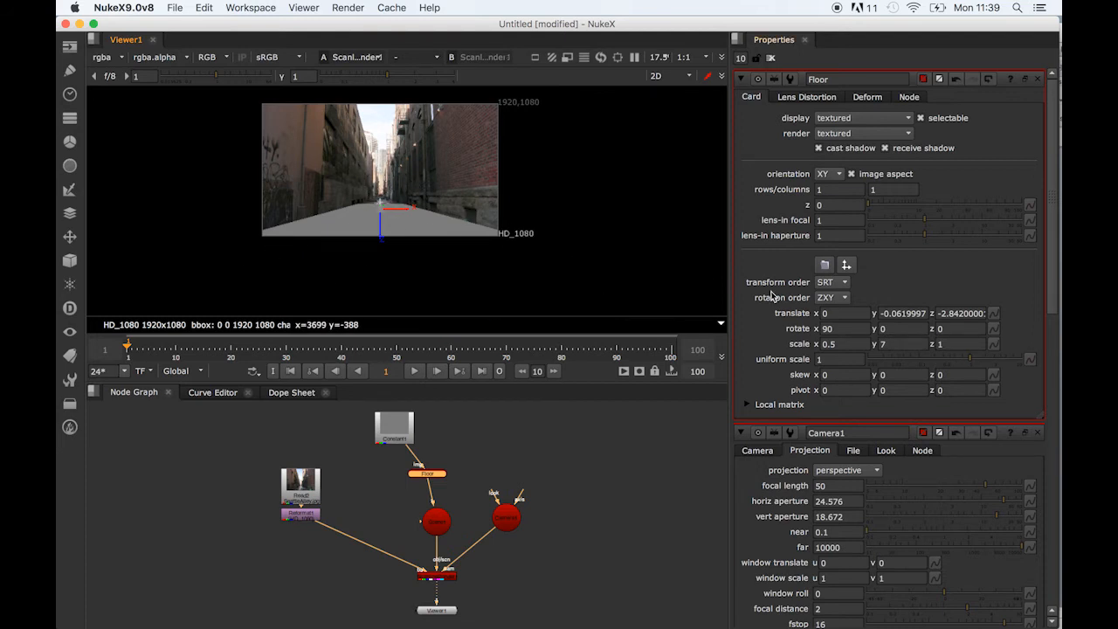
Set the Floor card's Y scale to 20
{"action": "left_click", "coordinate": [884, 344]}
{"action": "type", "text": "10"}
{"action": "key", "text": "Tab"}
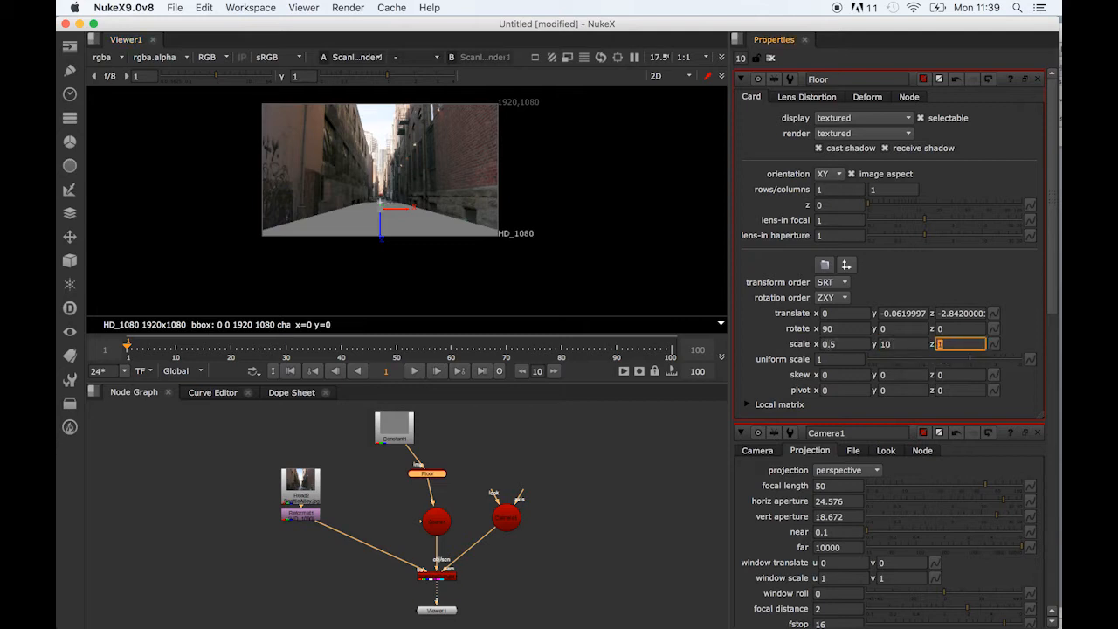
{"action": "key", "text": "shift+Tab"}
{"action": "type", "text": "20"}
{"action": "key", "text": "Tab"}
Duplicate the Floor card and connect the copy to the Scene and its img input to the Constant
{"action": "left_click_drag", "start_coordinate": [435, 479], "coordinate": [437, 517]}
{"action": "left_click_drag", "start_coordinate": [483, 435], "coordinate": [432, 421]}
{"action": "double_click", "coordinate": [433, 421]}
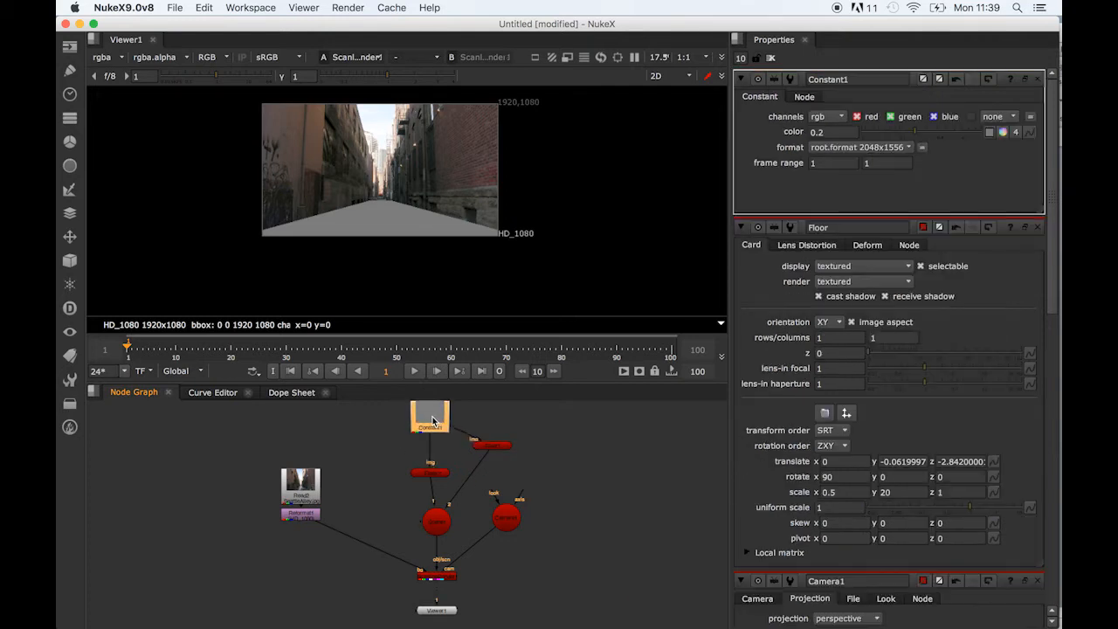
Insert a Dot below the Constant and route the duplicate card's img input through it
{"action": "left_click", "coordinate": [430, 453]}
{"action": "left_click_drag", "start_coordinate": [461, 433], "coordinate": [429, 447]}
{"action": "left_click", "coordinate": [429, 423]}
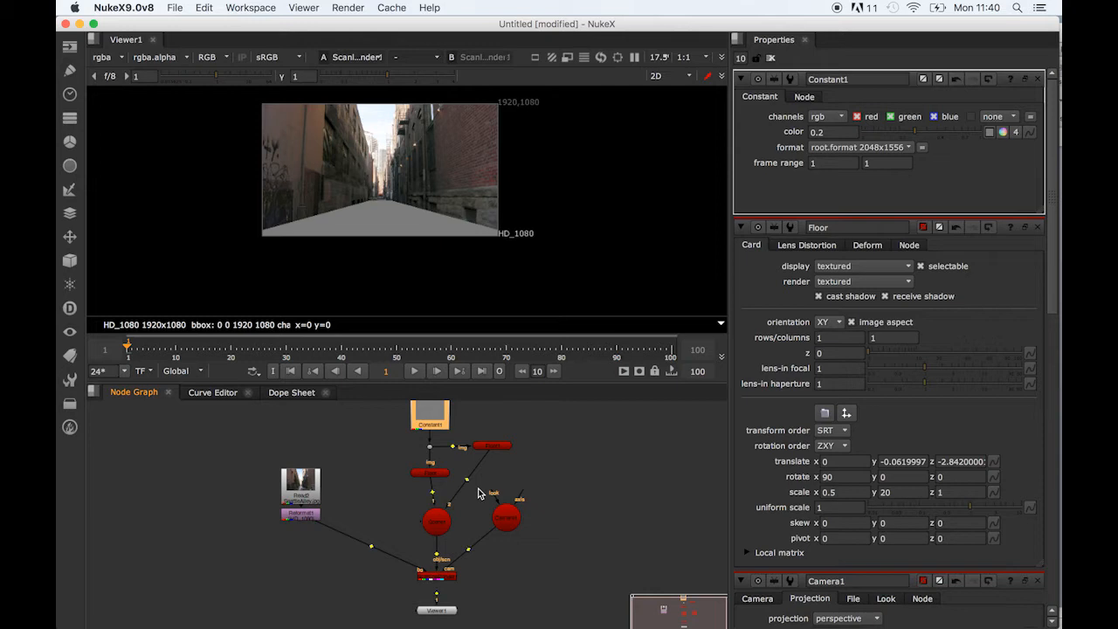
{"action": "left_click_drag", "start_coordinate": [469, 486], "coordinate": [507, 440]}
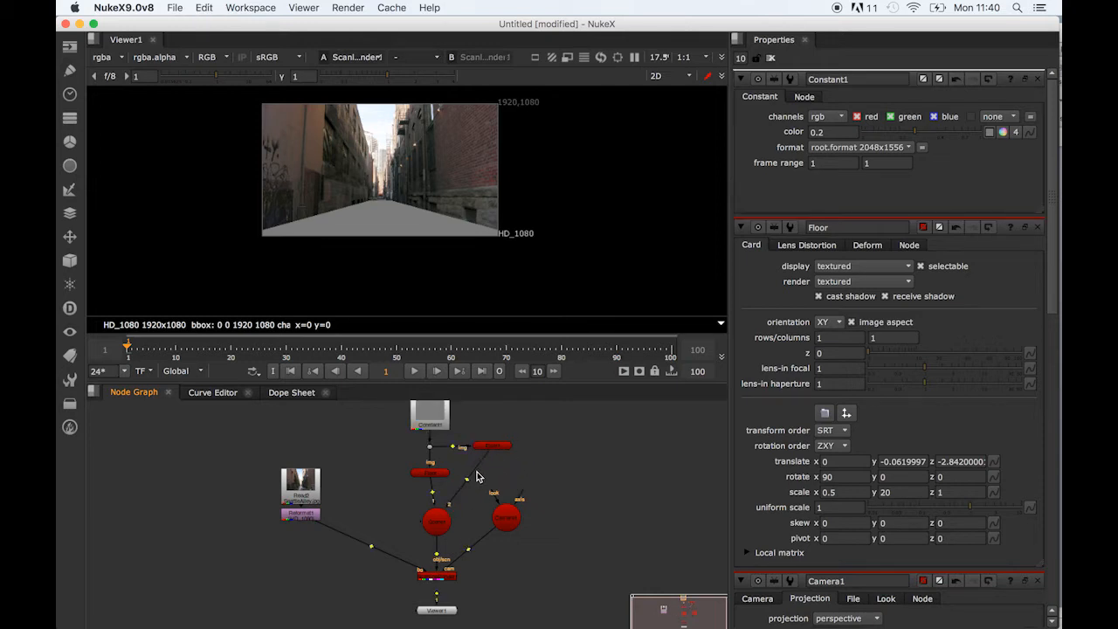
{"action": "left_click_drag", "start_coordinate": [468, 483], "coordinate": [521, 492]}
{"action": "key", "text": "Delete"}
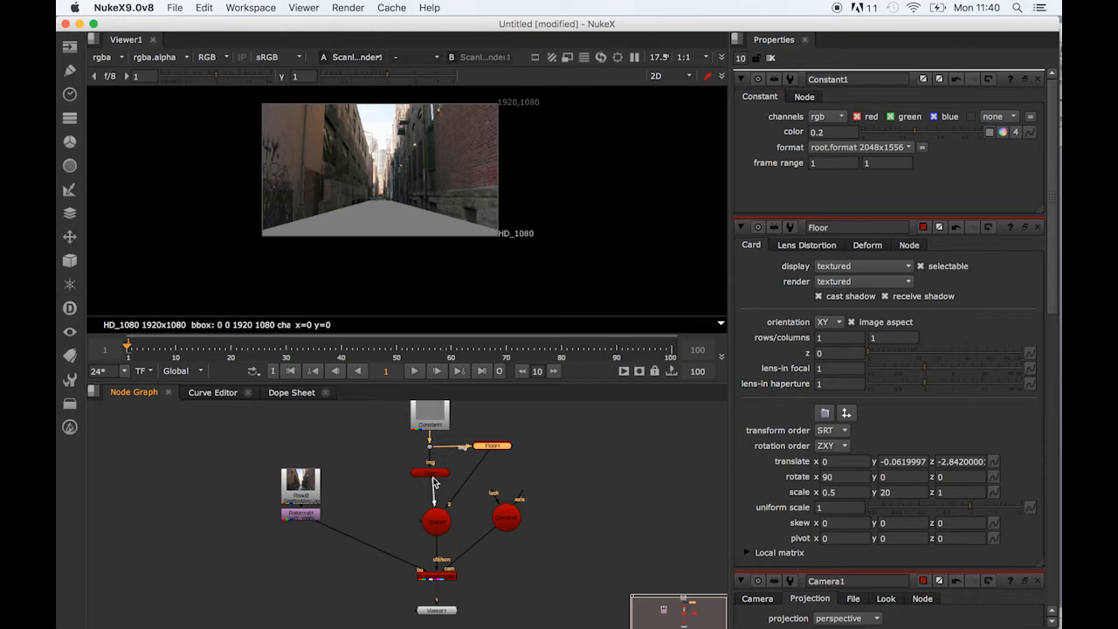
Open the duplicate Floor card's properties and rename it Wall
{"action": "left_click_drag", "start_coordinate": [425, 477], "coordinate": [428, 474]}
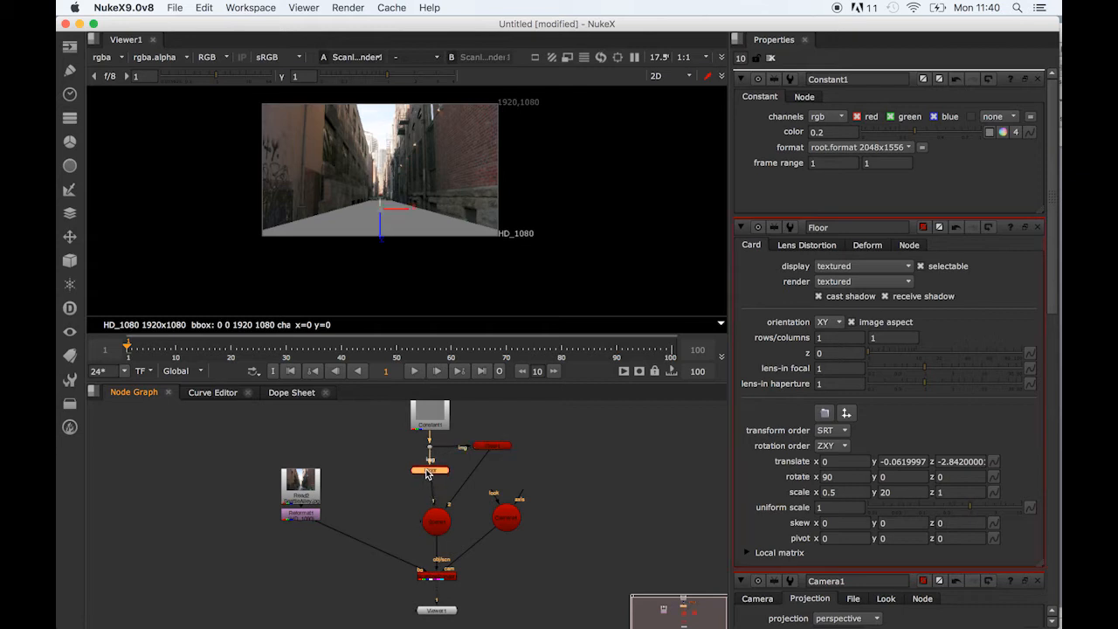
{"action": "double_click", "coordinate": [494, 449]}
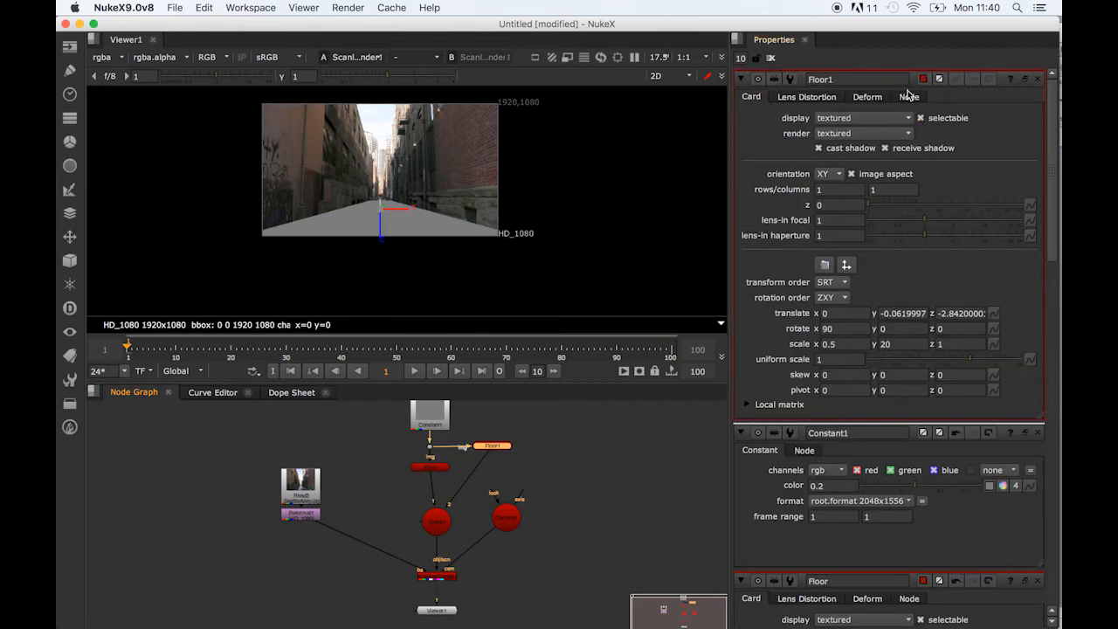
{"action": "double_click", "coordinate": [852, 79]}
{"action": "type", "text": "WA"}
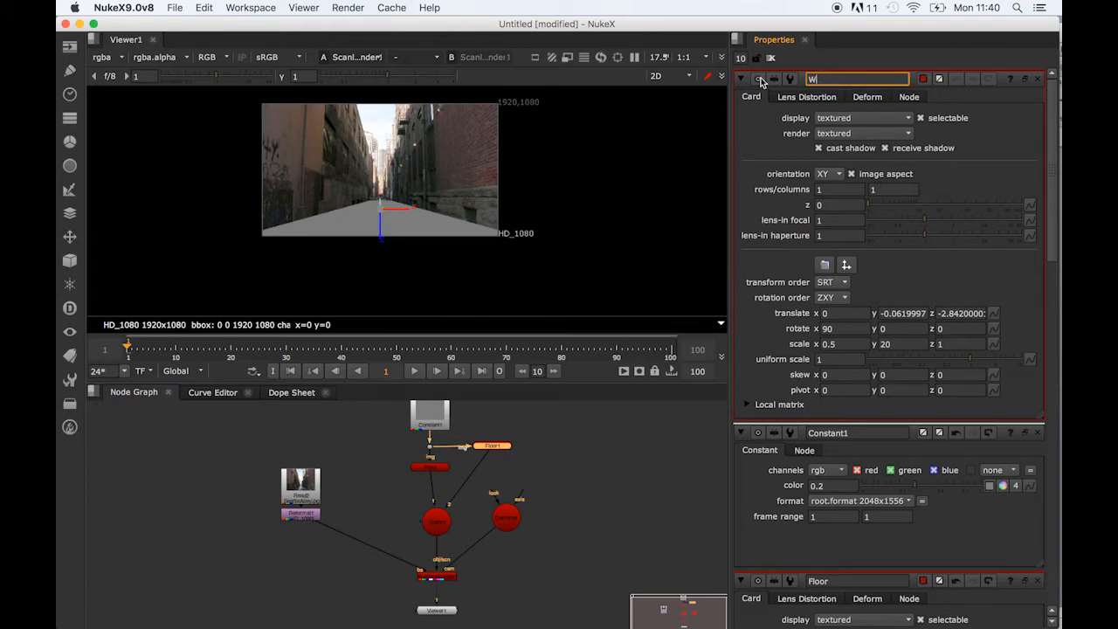
{"action": "key", "text": "Return"}
{"action": "left_click", "coordinate": [588, 552]}
{"action": "left_click", "coordinate": [494, 447]}
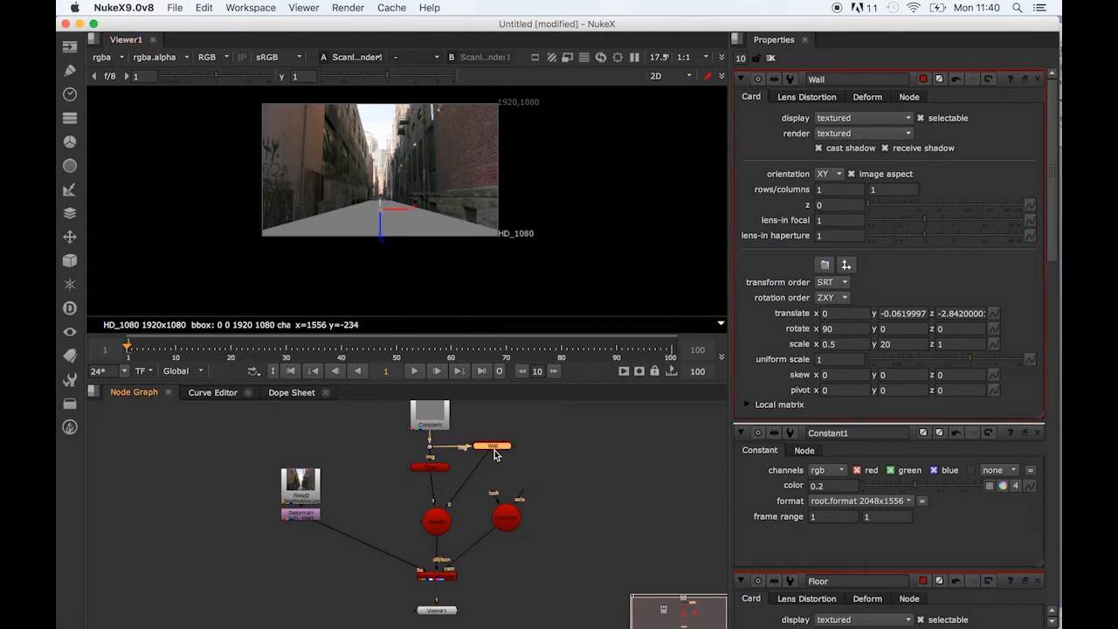
In the 3D view, set the Wall card's X scale to 1 and its rotation to 0 in X and 90 in Y
{"action": "key", "text": "Tab"}
{"action": "scroll", "coordinate": [480, 240], "scroll_direction": "down", "scroll_amount": 5}
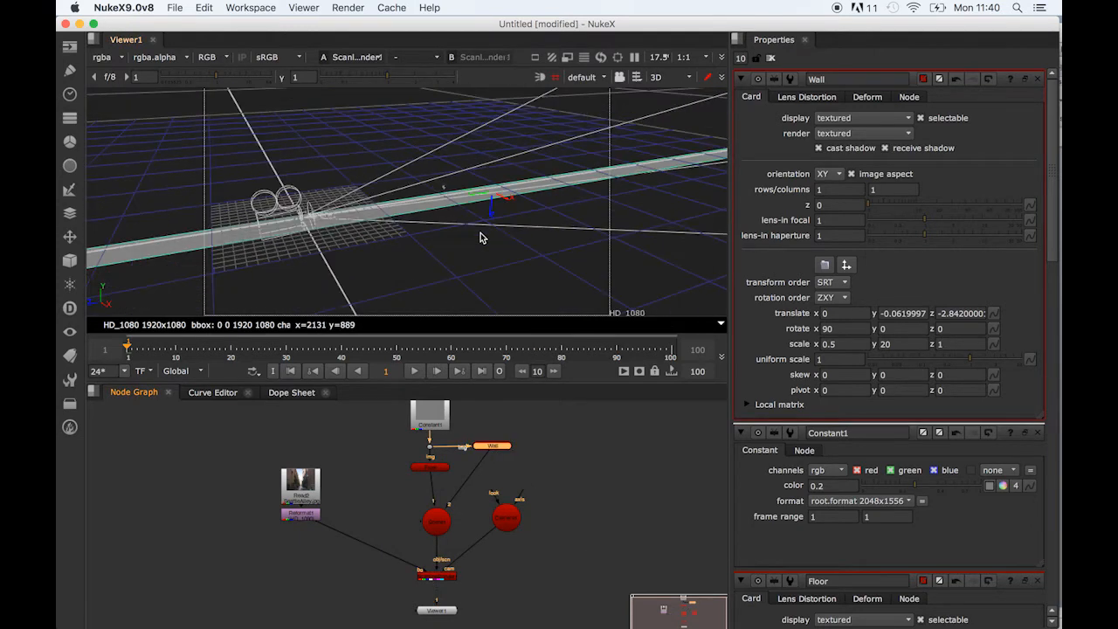
{"action": "scroll", "coordinate": [484, 244], "scroll_direction": "up", "scroll_amount": 5}
{"action": "scroll", "coordinate": [484, 244], "scroll_direction": "down", "scroll_amount": 8}
{"action": "scroll", "coordinate": [484, 243], "scroll_direction": "up", "scroll_amount": 8}
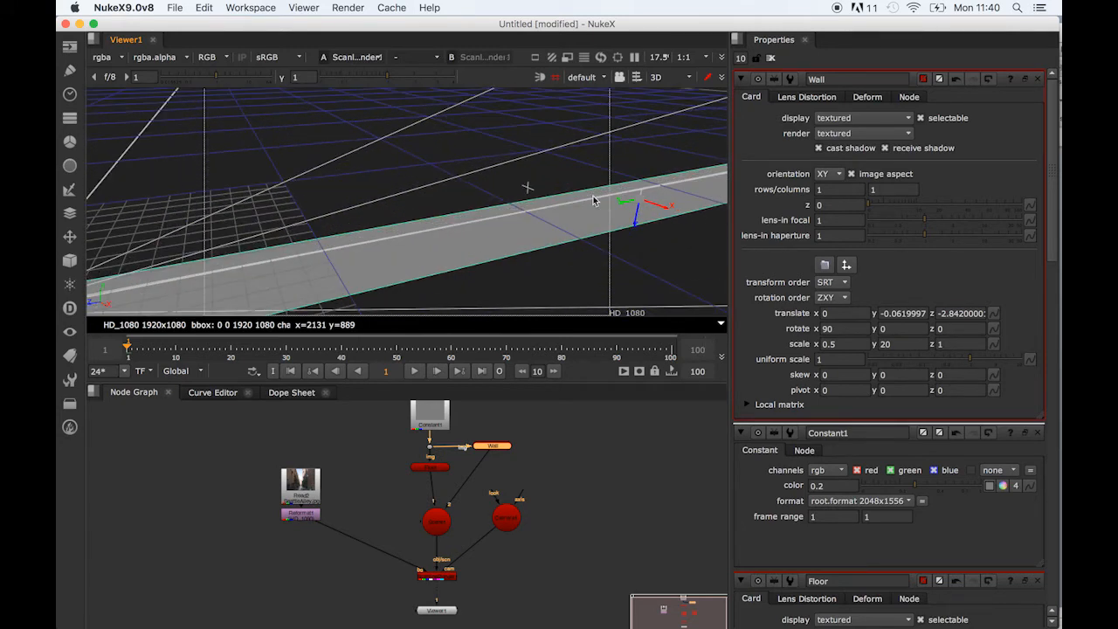
{"action": "double_click", "coordinate": [856, 343]}
{"action": "type", "text": "1"}
{"action": "key", "text": "Tab"}
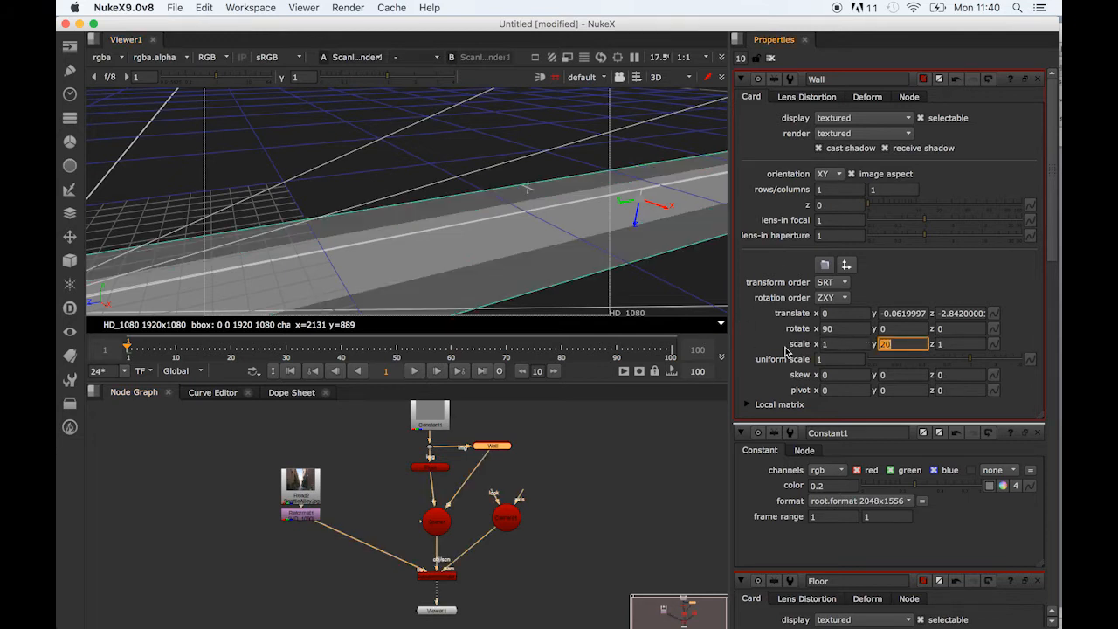
{"action": "double_click", "coordinate": [852, 329]}
{"action": "type", "text": "0"}
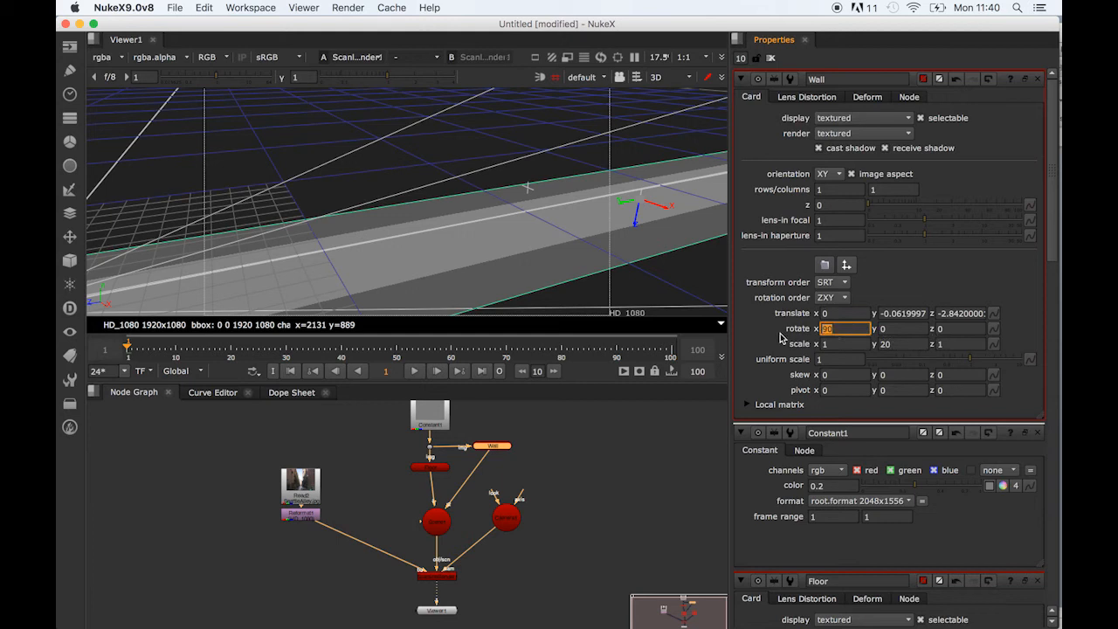
{"action": "key", "text": "Tab"}
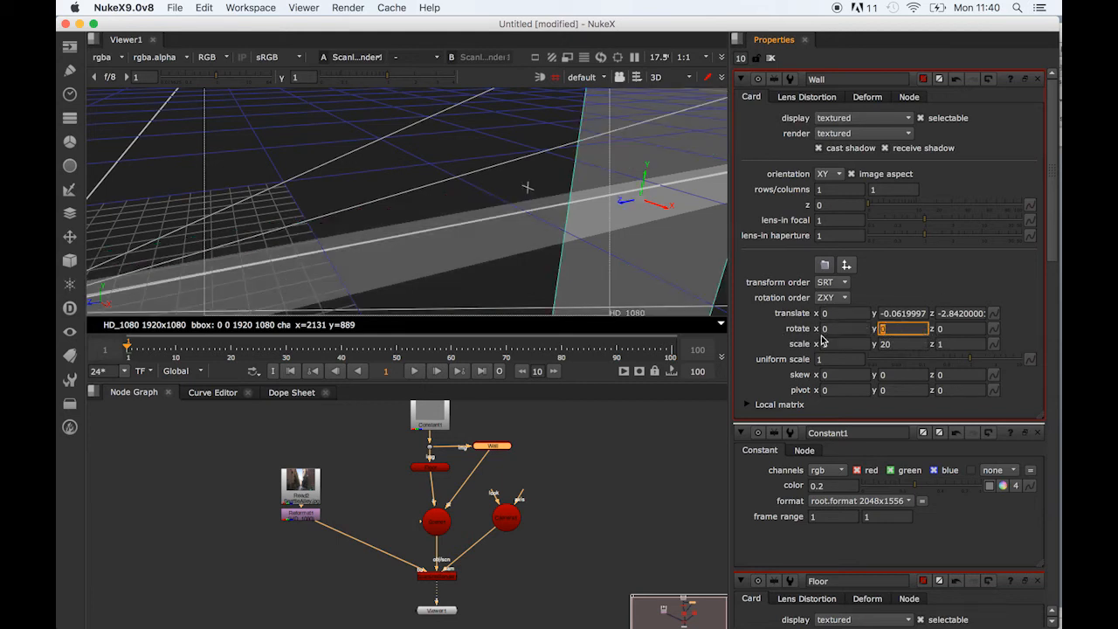
{"action": "type", "text": "90"}
{"action": "key", "text": "Tab"}
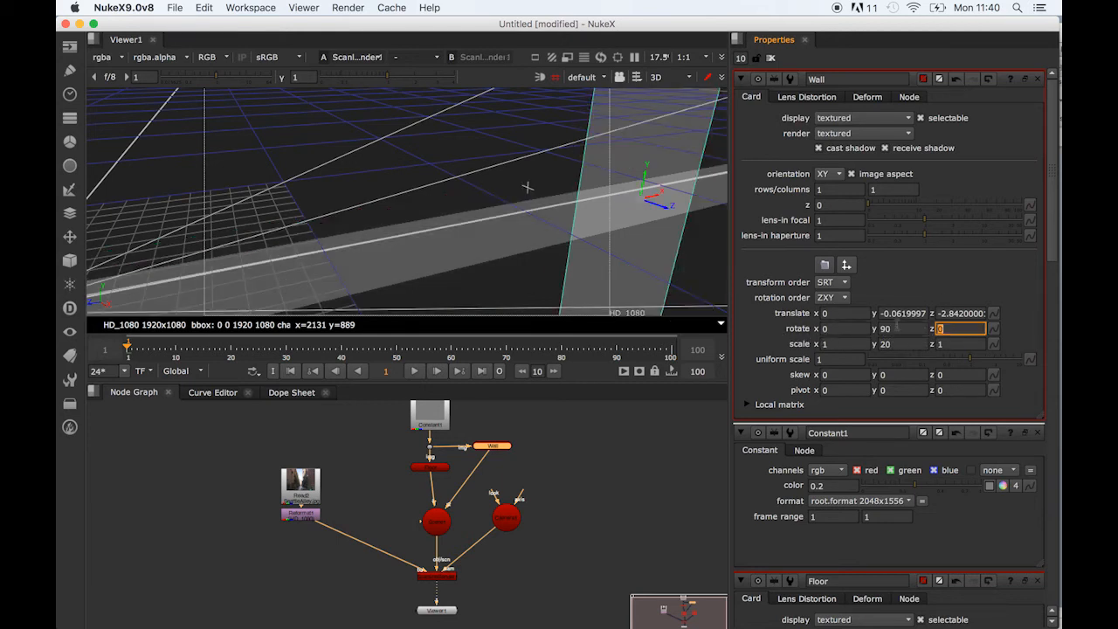
Set the Wall card's scale to 1 in Y and 10 in X so it runs along the floor
{"action": "scroll", "coordinate": [661, 251], "scroll_direction": "down", "scroll_amount": 3}
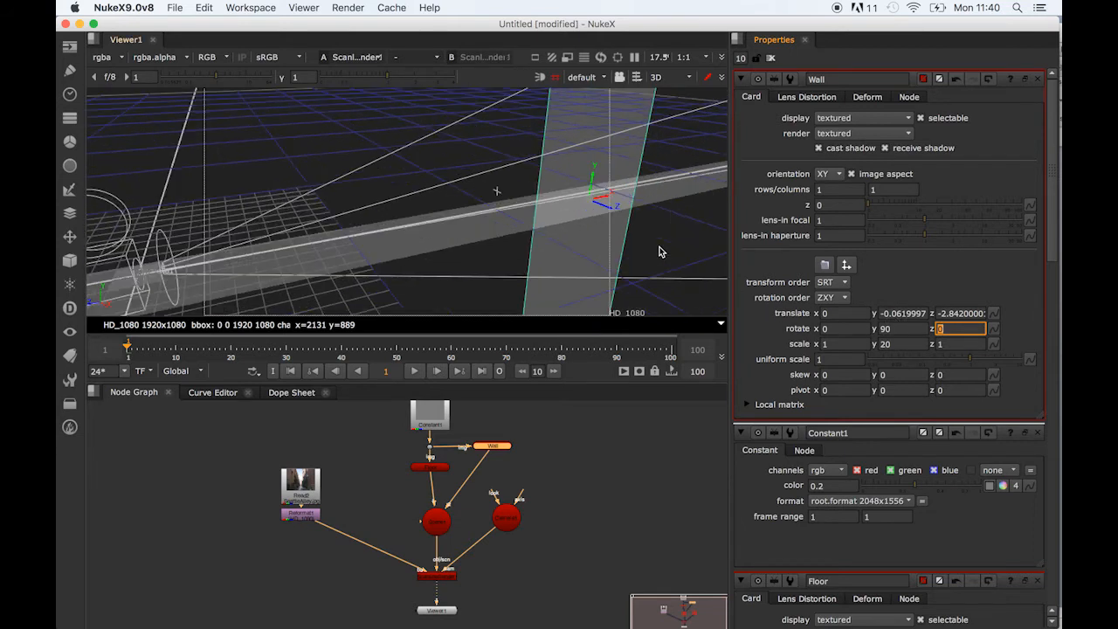
{"action": "double_click", "coordinate": [900, 344]}
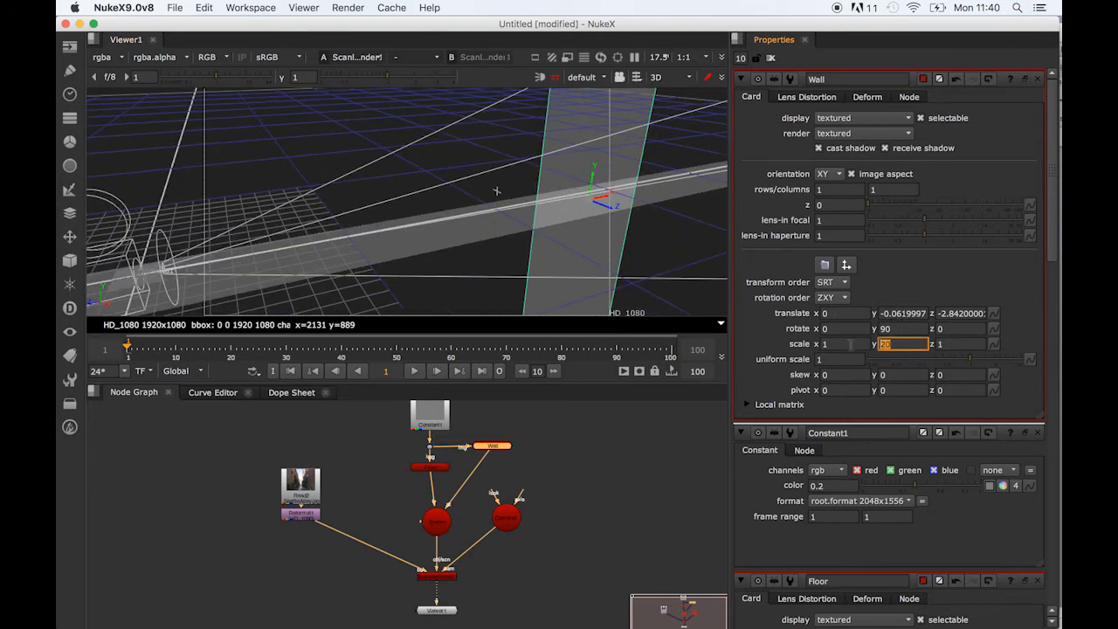
{"action": "type", "text": "1"}
{"action": "key", "text": "Tab"}
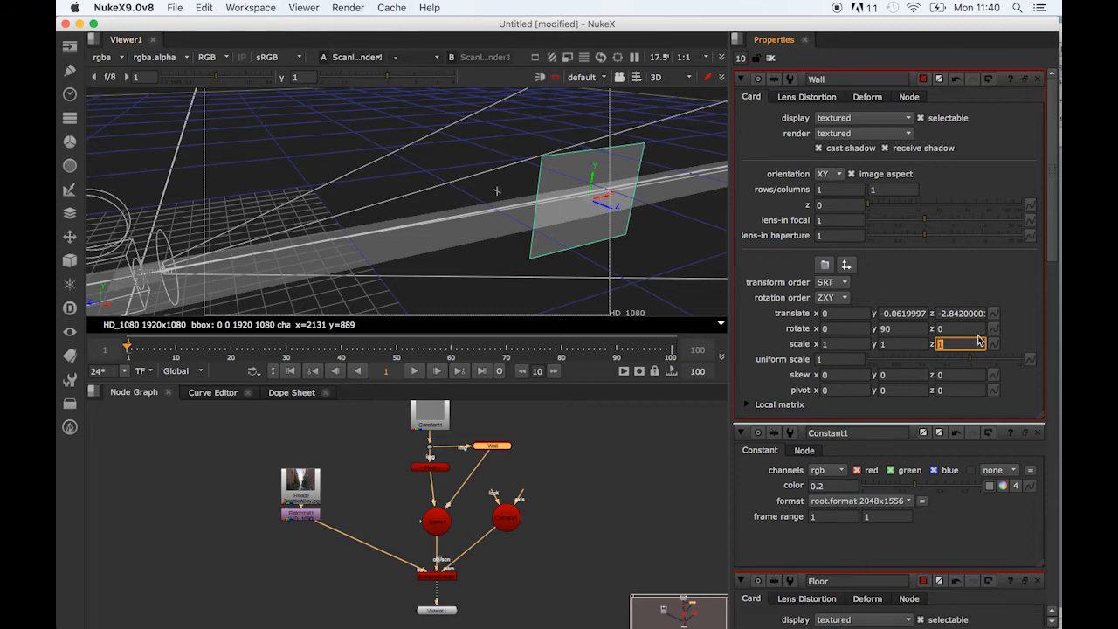
{"action": "double_click", "coordinate": [847, 344]}
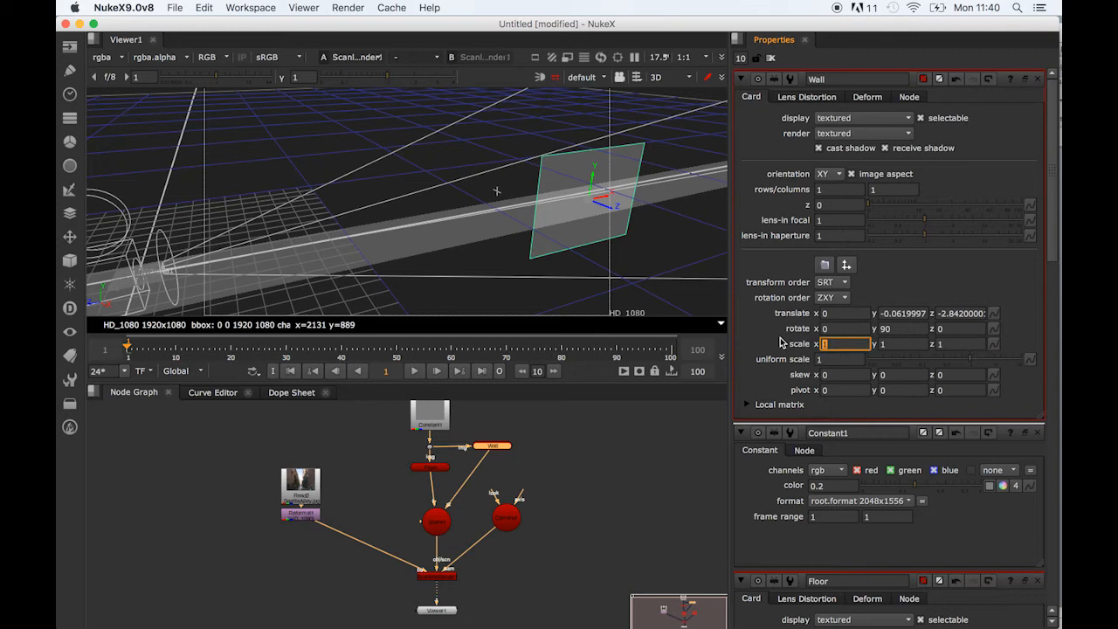
{"action": "type", "text": "0"}
{"action": "key", "text": "Return"}
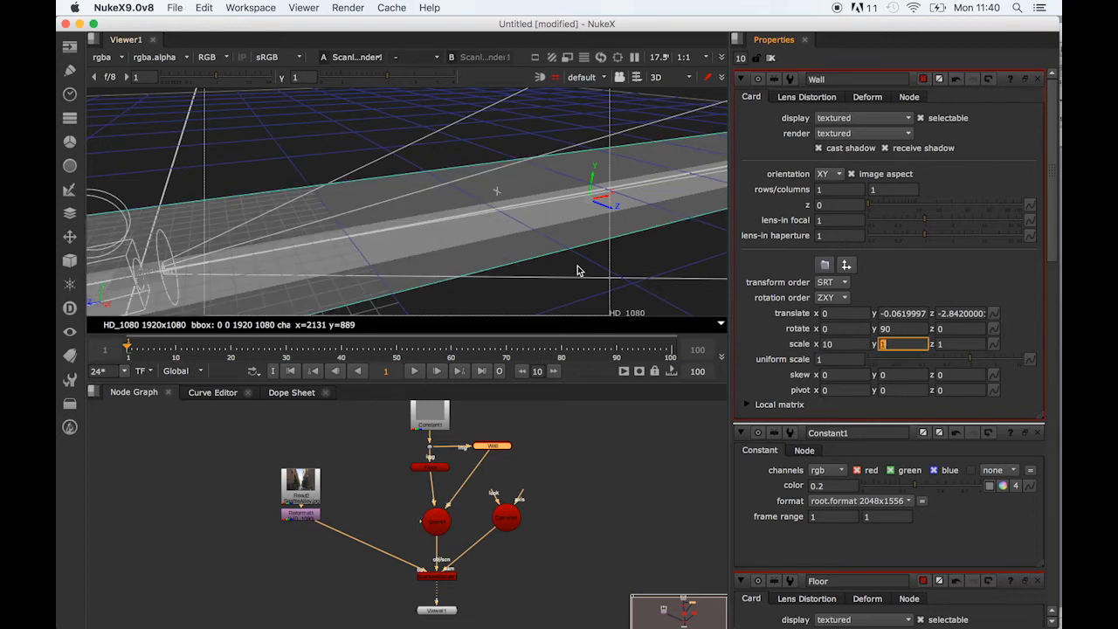
Move the Wall card sideways to the floor's edge at about -0.205 in X, checking its placement from several angles
{"action": "left_click_drag", "start_coordinate": [529, 255], "coordinate": [507, 235], "text": "alt"}
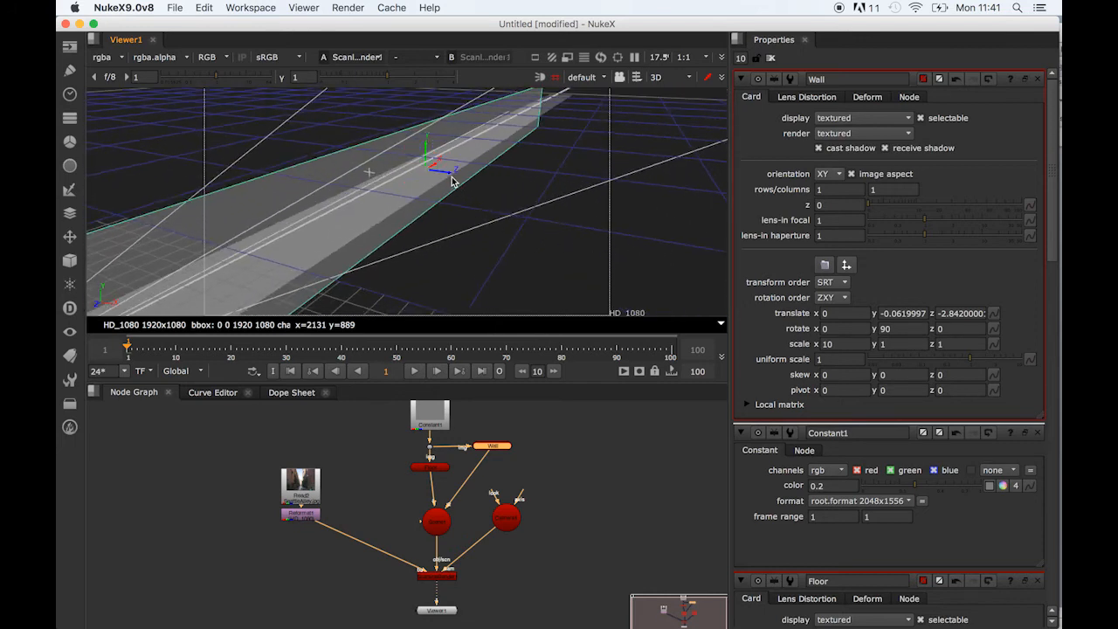
{"action": "left_click_drag", "start_coordinate": [448, 176], "coordinate": [384, 190]}
{"action": "key", "text": "super+z"}
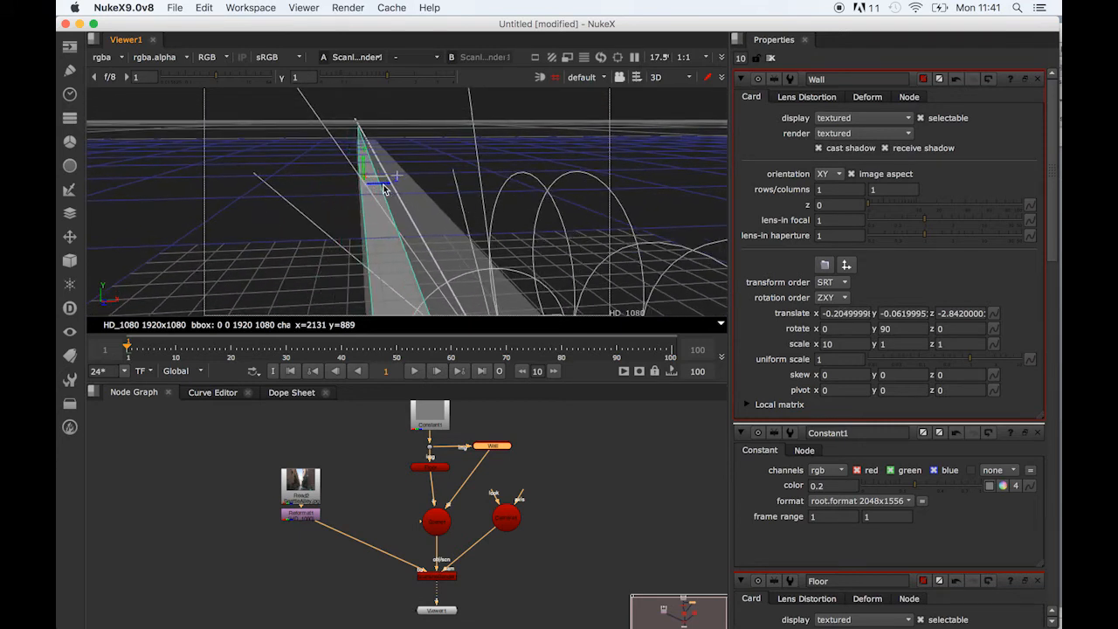
{"action": "left_click_drag", "start_coordinate": [488, 229], "coordinate": [386, 238], "text": "super"}
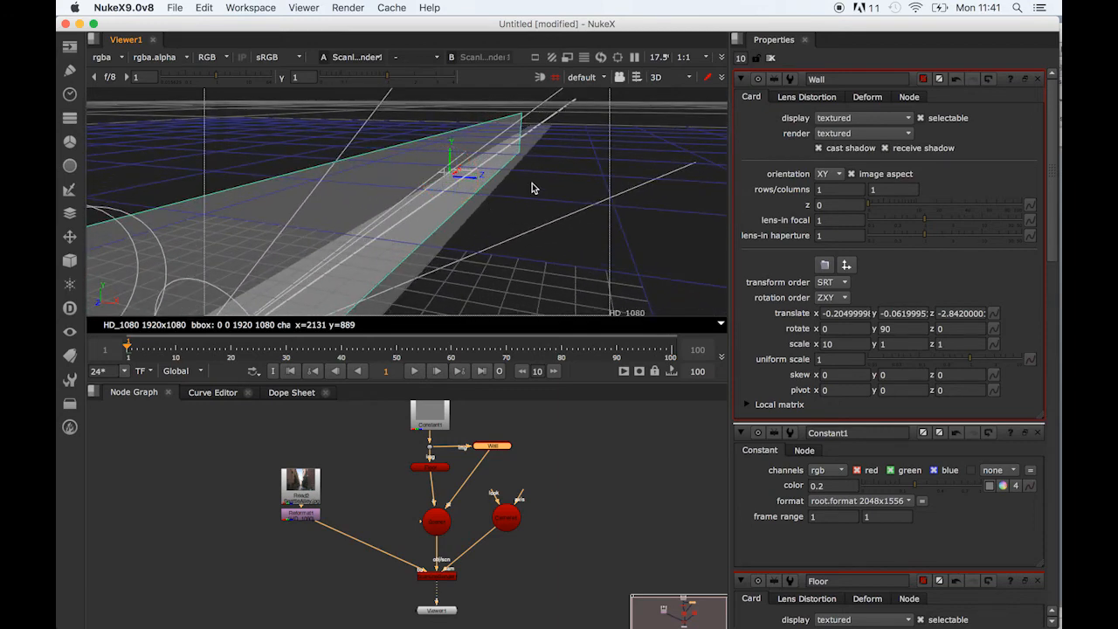
{"action": "left_click_drag", "start_coordinate": [560, 209], "coordinate": [519, 209], "text": "super"}
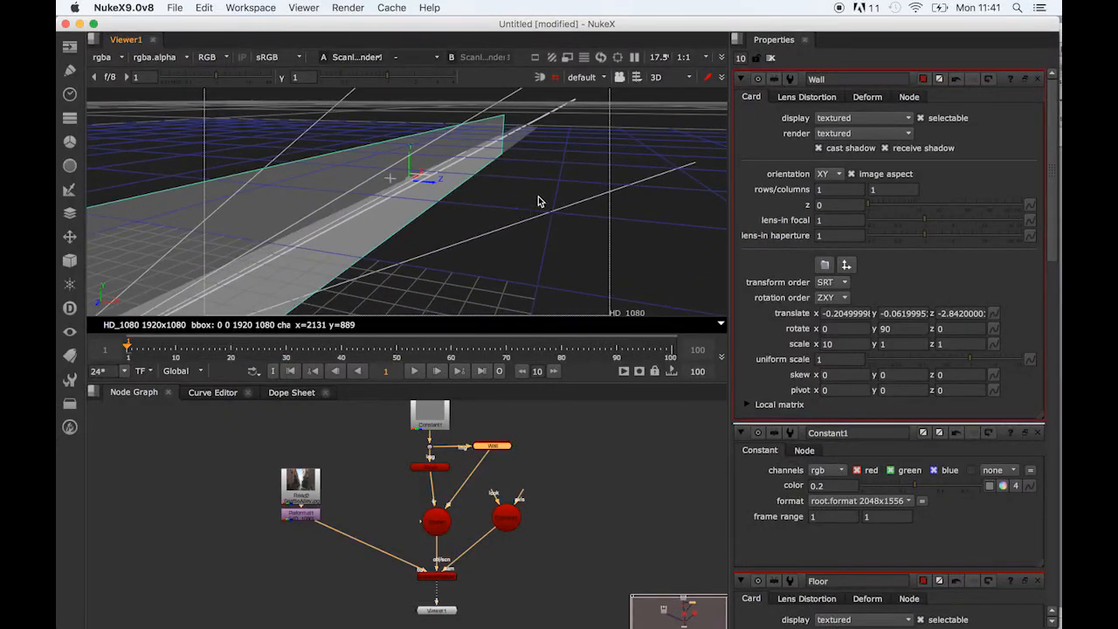
{"action": "key", "text": "super"}
{"action": "key", "text": "super"}
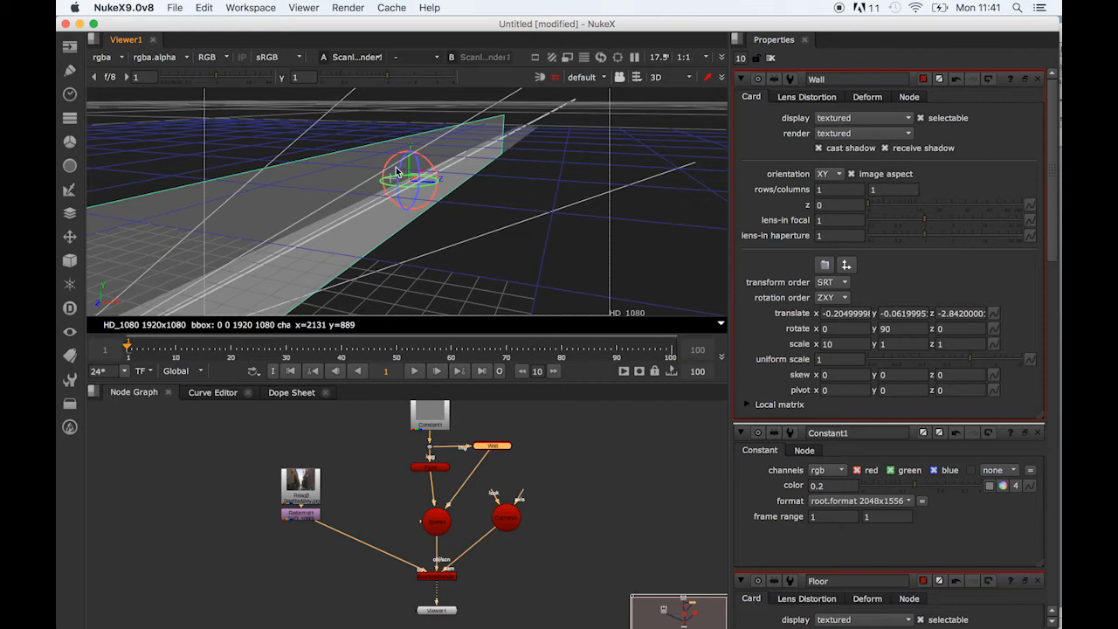
{"action": "left_click_drag", "start_coordinate": [562, 219], "coordinate": [524, 244], "text": "super"}
{"action": "left_click_drag", "start_coordinate": [596, 219], "coordinate": [630, 187], "text": "super"}
{"action": "scroll", "coordinate": [561, 228], "scroll_direction": "down", "scroll_amount": 3}
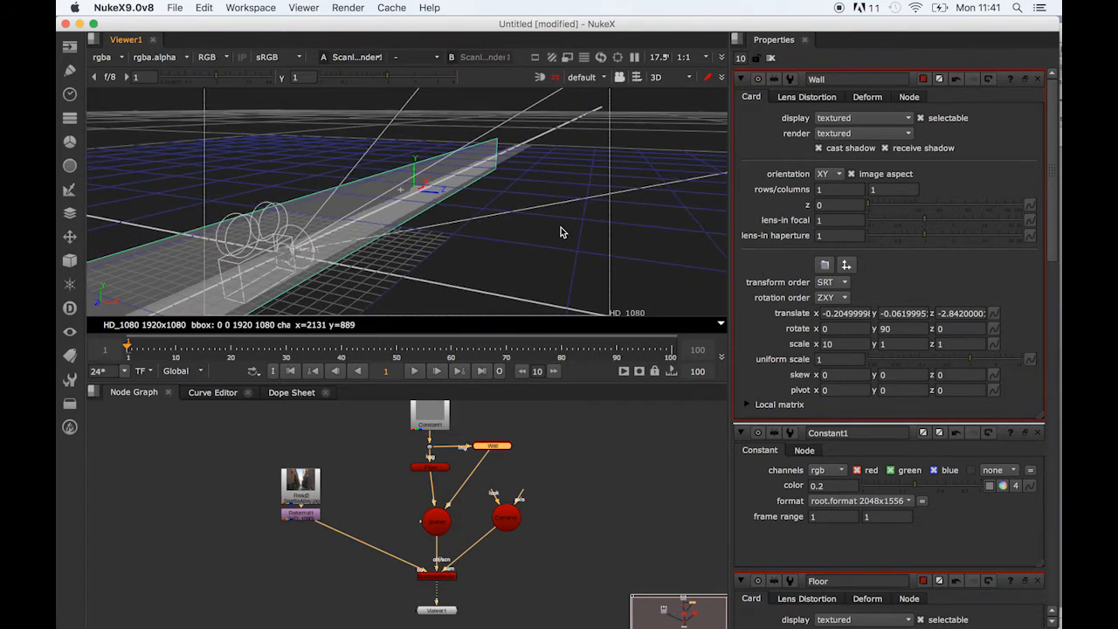
In the 2D render, shift the Wall card to about -0.184 in X and raise it to about 0.07 in Y
{"action": "key", "text": "Tab"}
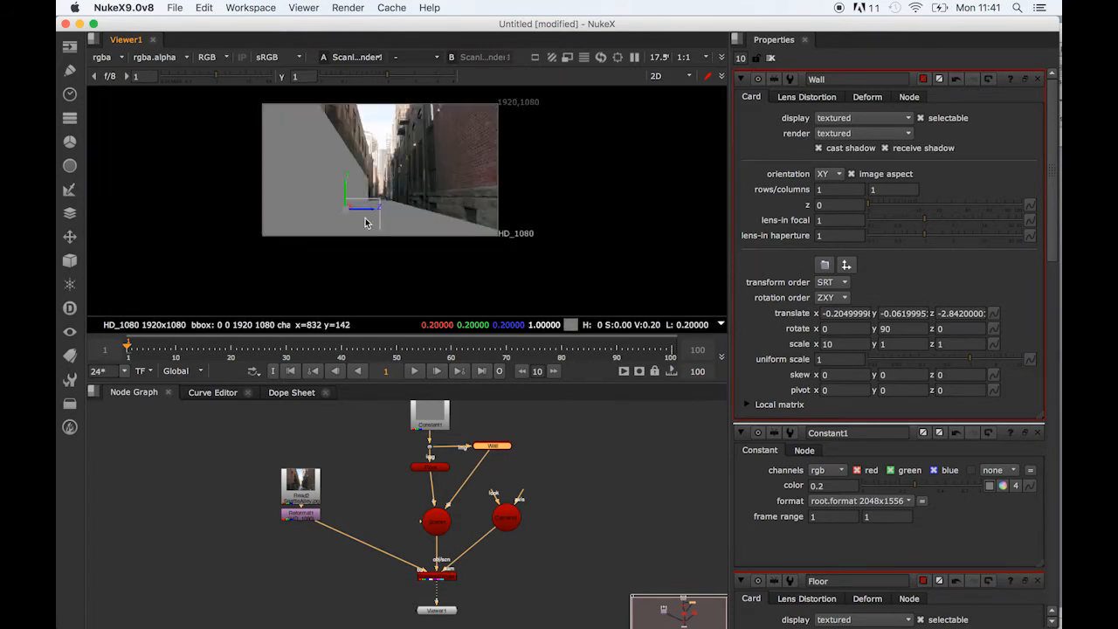
{"action": "left_click_drag", "start_coordinate": [362, 213], "coordinate": [366, 214]}
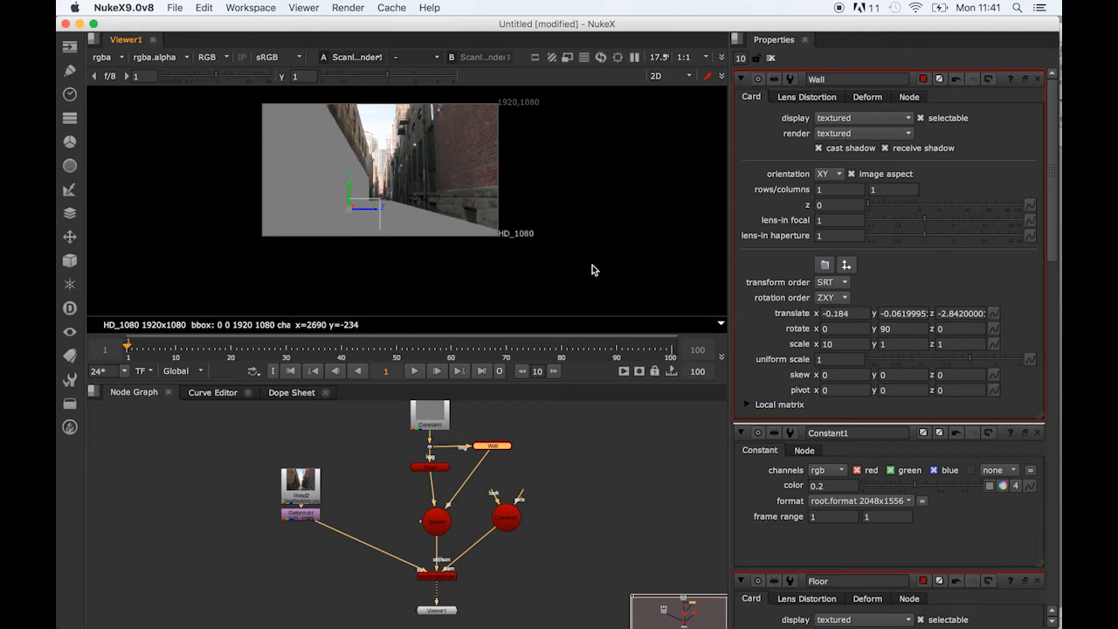
{"action": "left_click", "coordinate": [888, 344]}
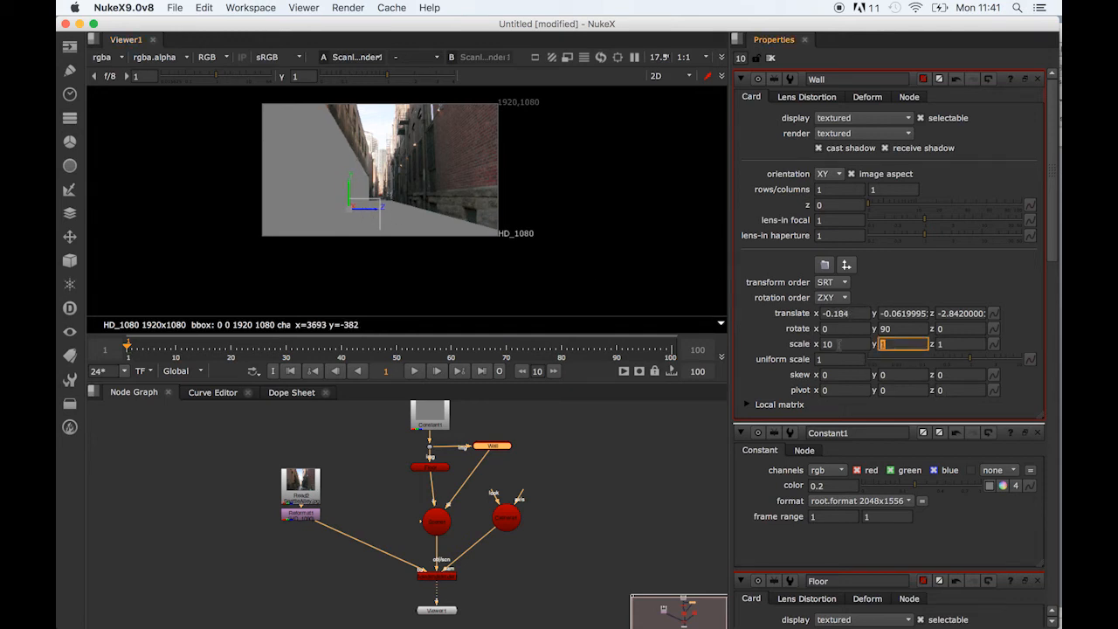
{"action": "left_click_drag", "start_coordinate": [350, 190], "coordinate": [352, 169]}
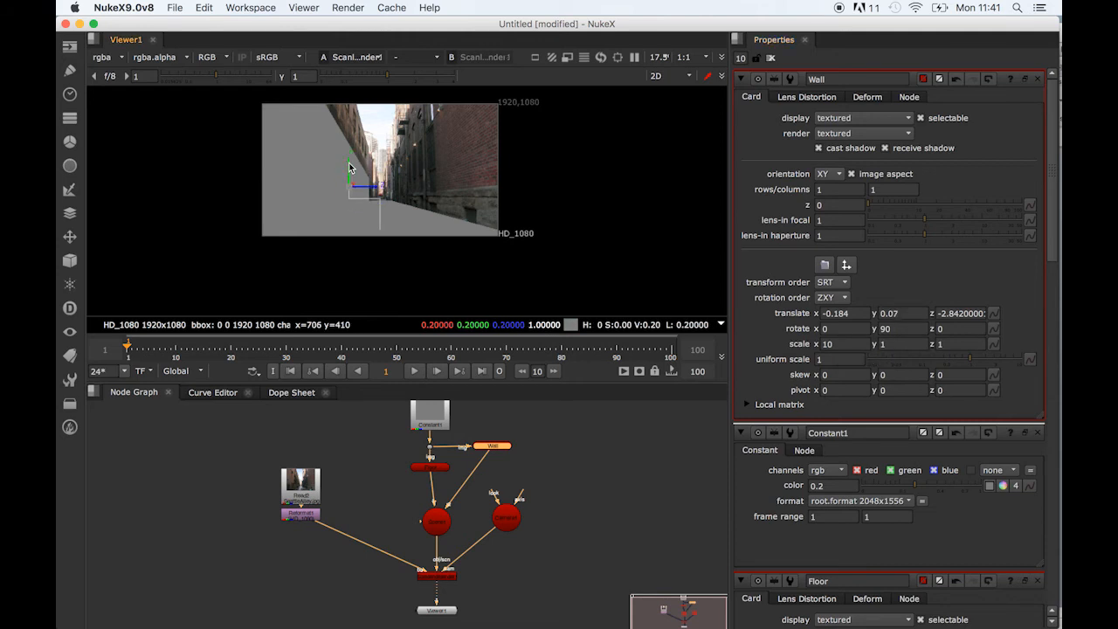
Set the Wall card's Y scale to 2 and lower the card to about 0.046 in Y
{"action": "left_click", "coordinate": [897, 344]}
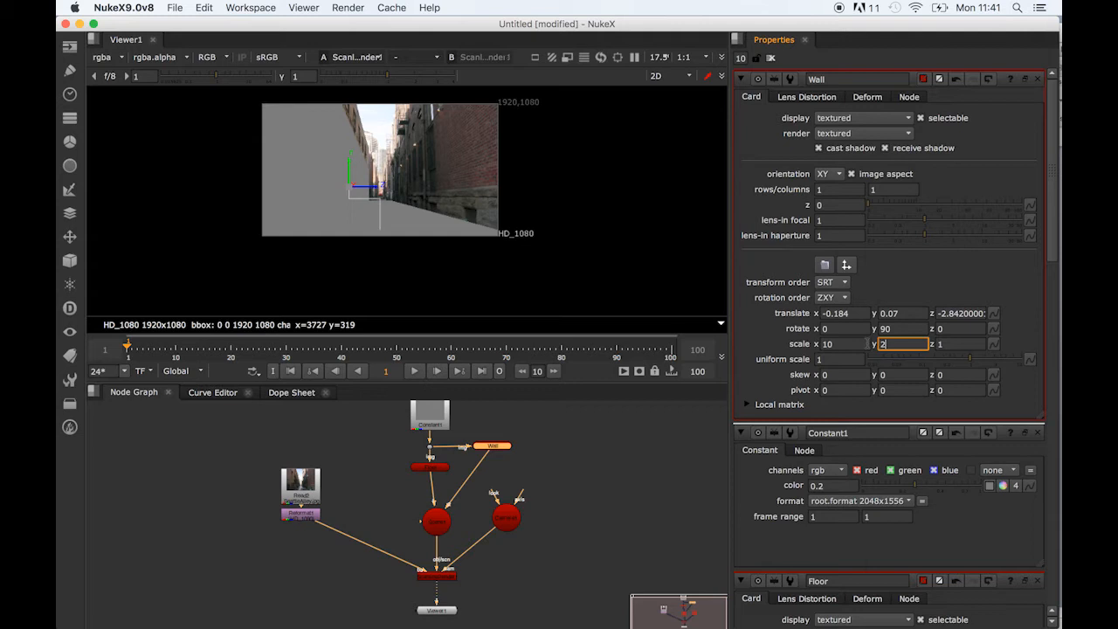
{"action": "type", "text": "2"}
{"action": "key", "text": "Tab"}
{"action": "left_click_drag", "start_coordinate": [350, 169], "coordinate": [349, 176]}
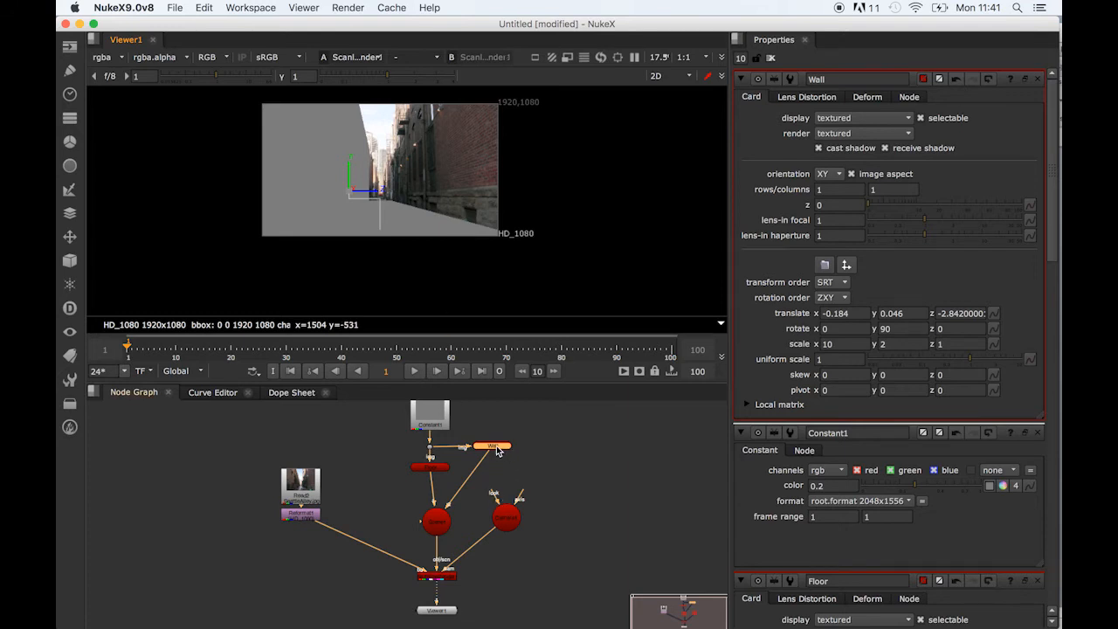
Duplicate the Wall card, connect the copy's img input to the Dot and its output to the Scene, and place it below the original
{"action": "key", "text": "ctrl+v"}
{"action": "left_click_drag", "start_coordinate": [559, 452], "coordinate": [481, 453]}
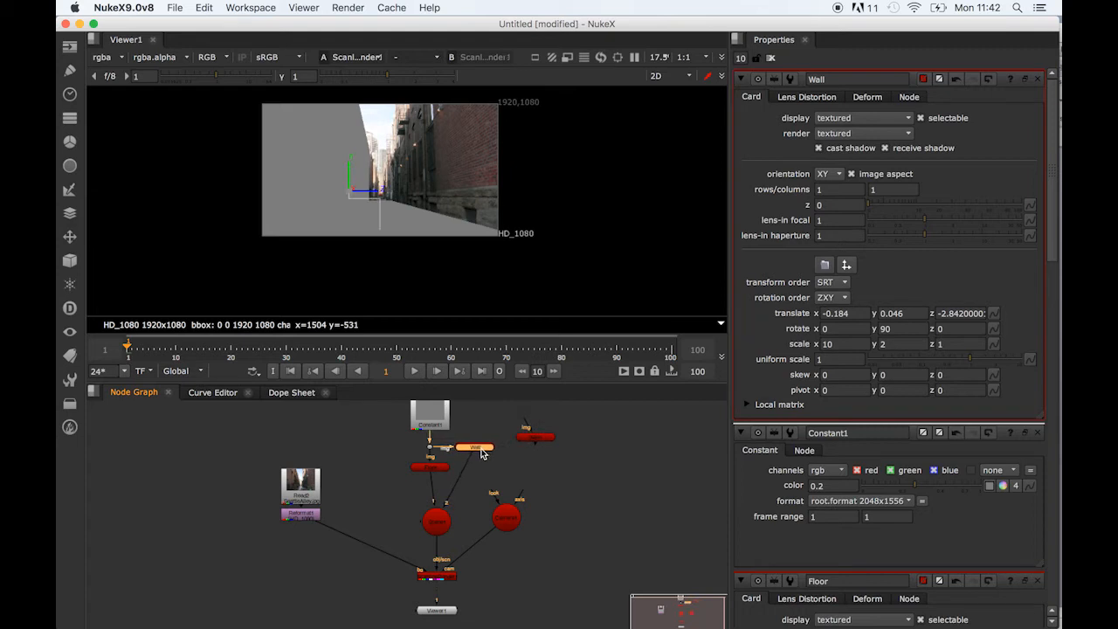
{"action": "left_click_drag", "start_coordinate": [528, 425], "coordinate": [431, 445]}
{"action": "left_click_drag", "start_coordinate": [536, 448], "coordinate": [439, 520]}
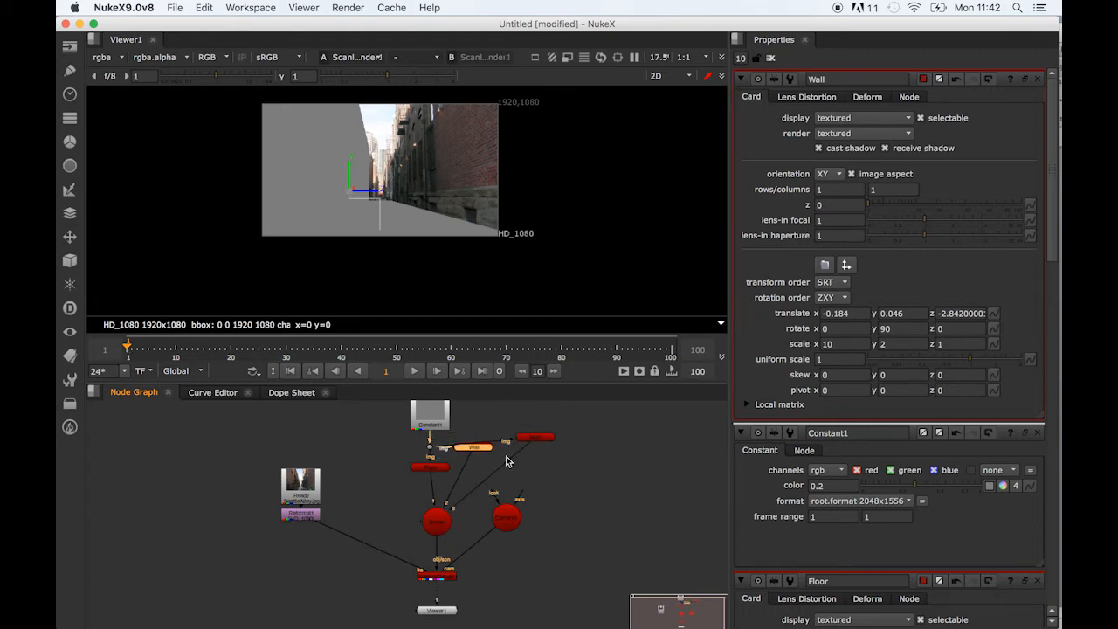
{"action": "left_click_drag", "start_coordinate": [535, 438], "coordinate": [487, 470]}
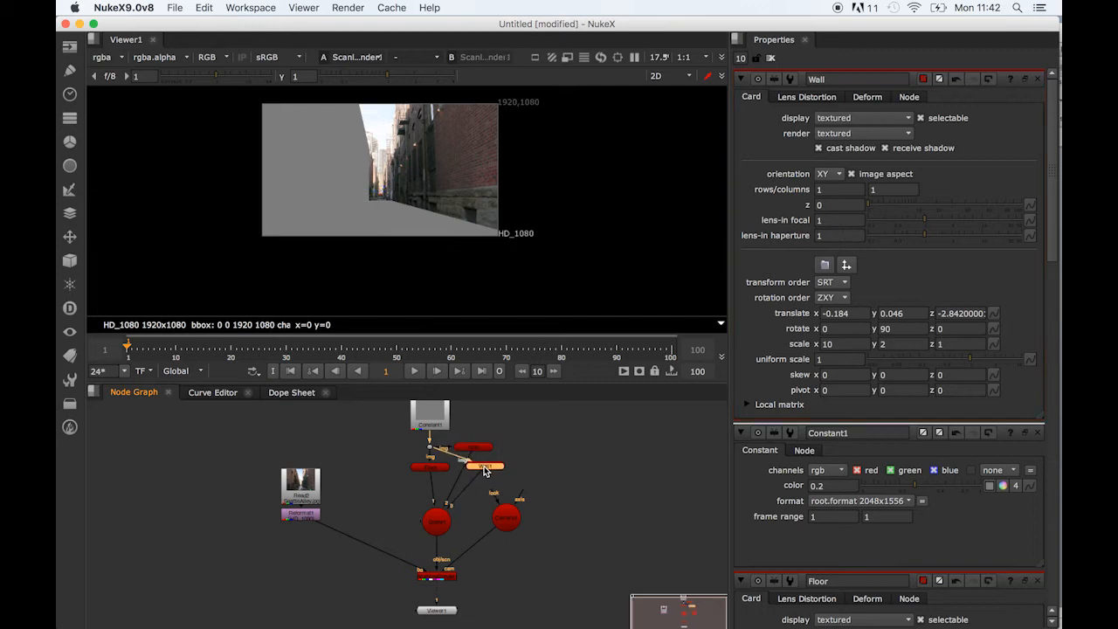
Move the duplicate Wall card to the opposite side of the alley at about 0.168 in X and set its Y scale to 3
{"action": "double_click", "coordinate": [484, 465]}
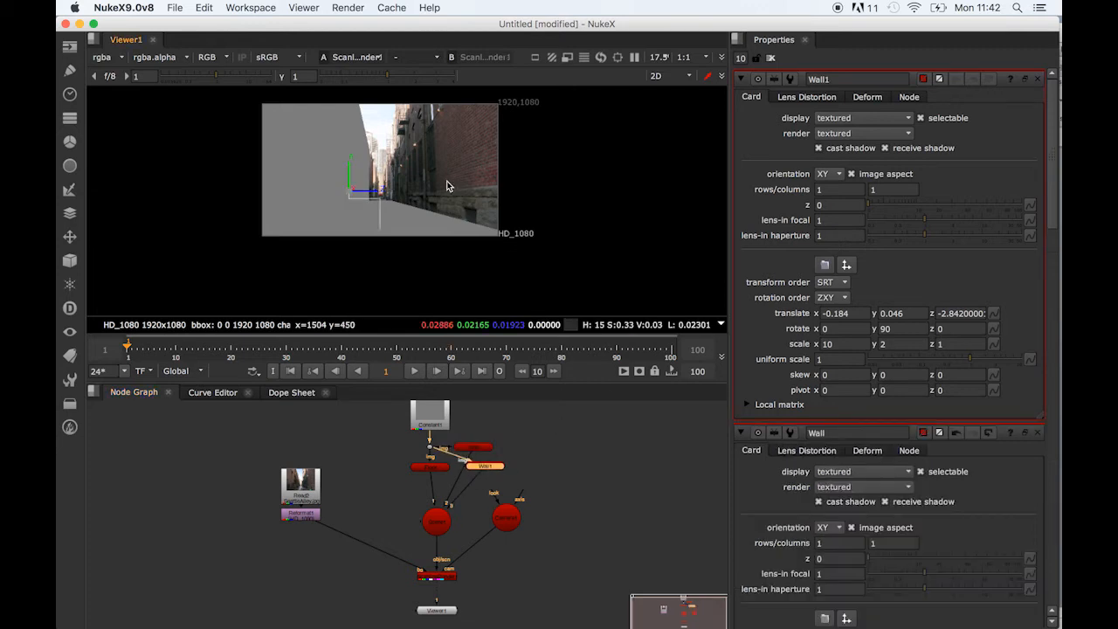
{"action": "left_click_drag", "start_coordinate": [378, 193], "coordinate": [432, 197]}
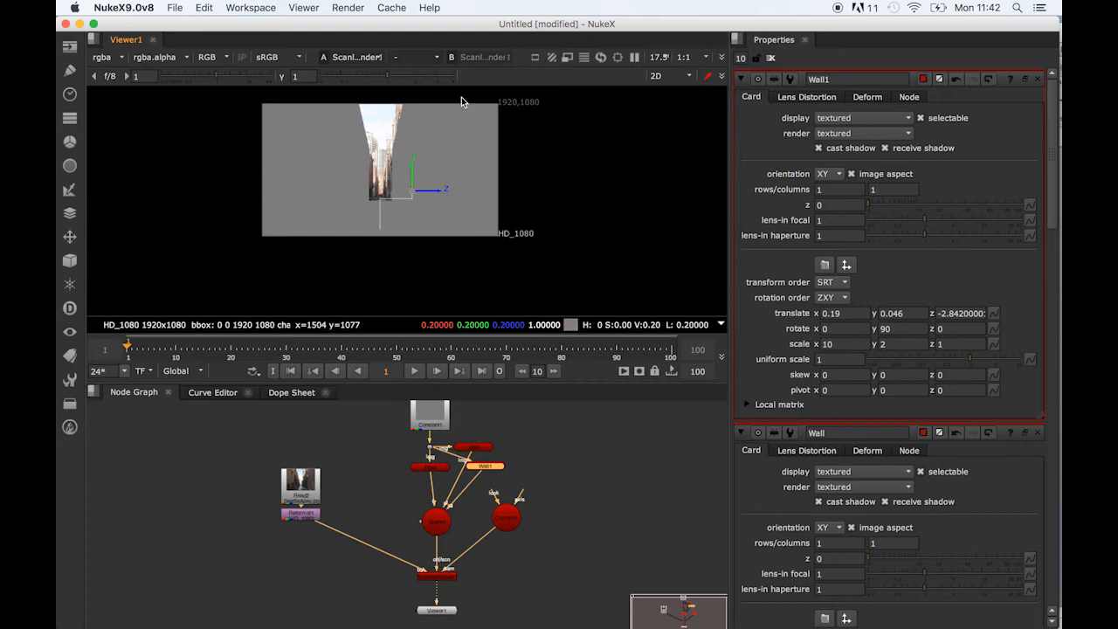
{"action": "left_click", "coordinate": [884, 344]}
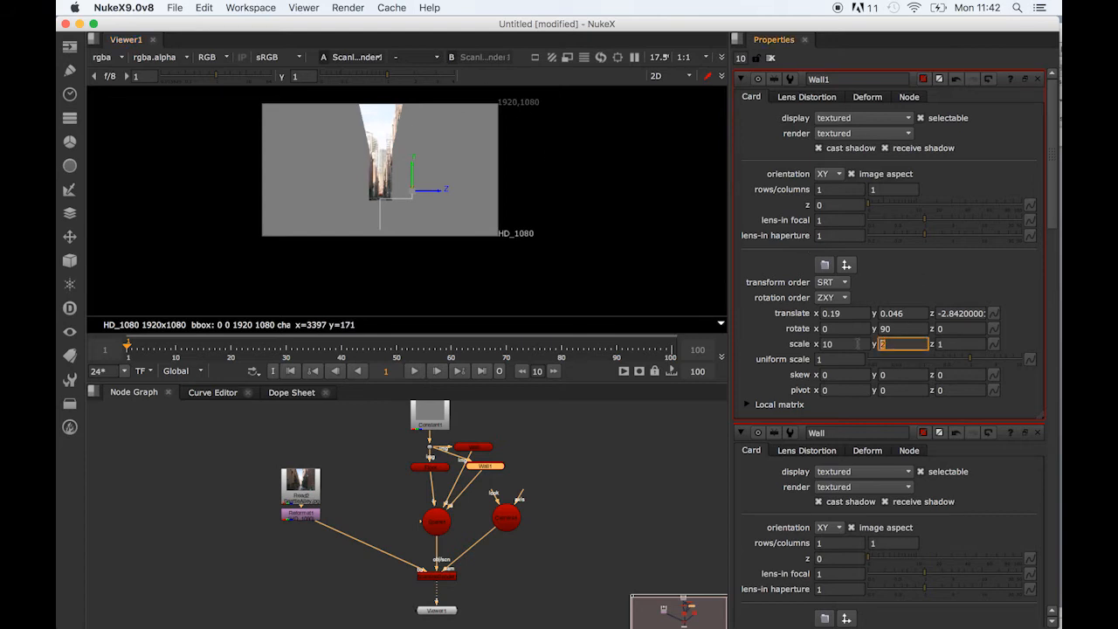
{"action": "type", "text": "3"}
{"action": "key", "text": "Return"}
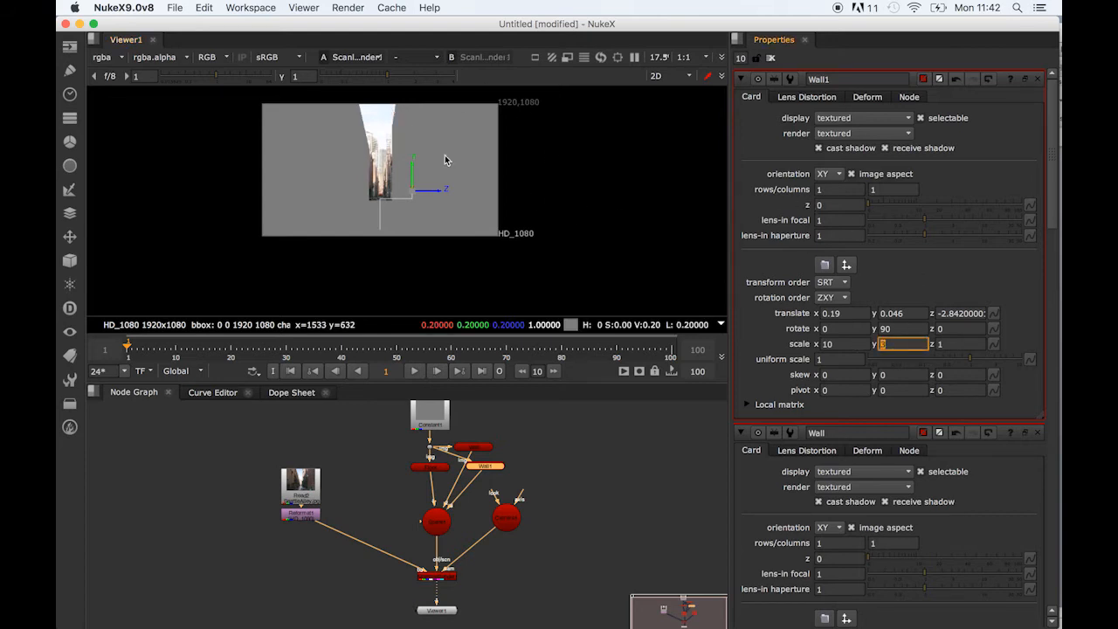
{"action": "left_click_drag", "start_coordinate": [437, 197], "coordinate": [430, 197]}
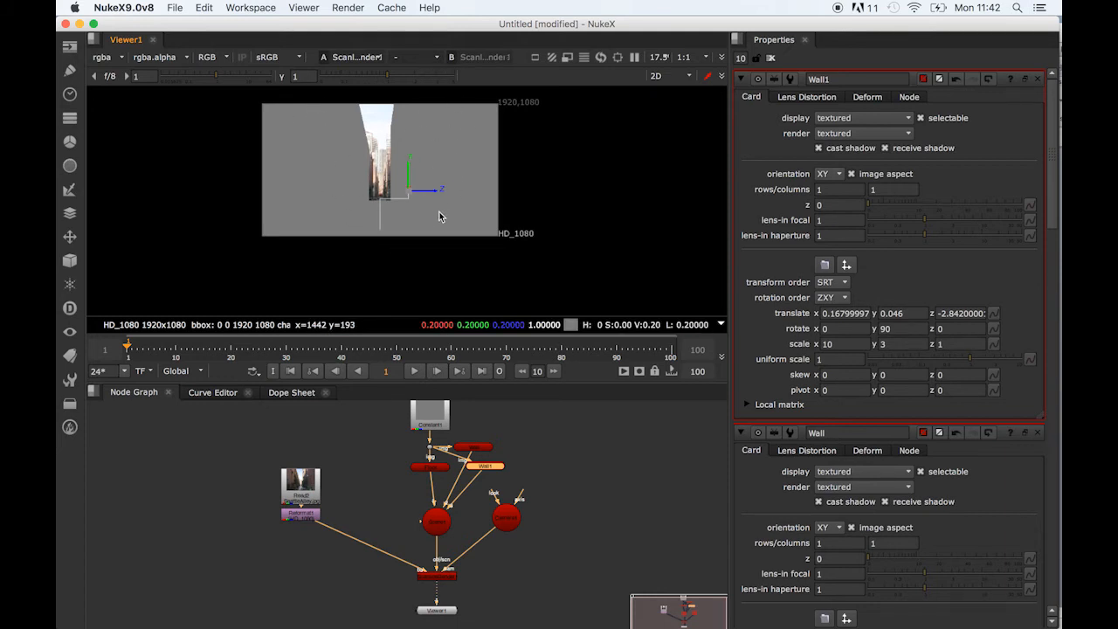
Examine the floor card and both wall cards around the camera from several angles in the 3D view
{"action": "middle_click_drag", "start_coordinate": [560, 506], "coordinate": [553, 513]}
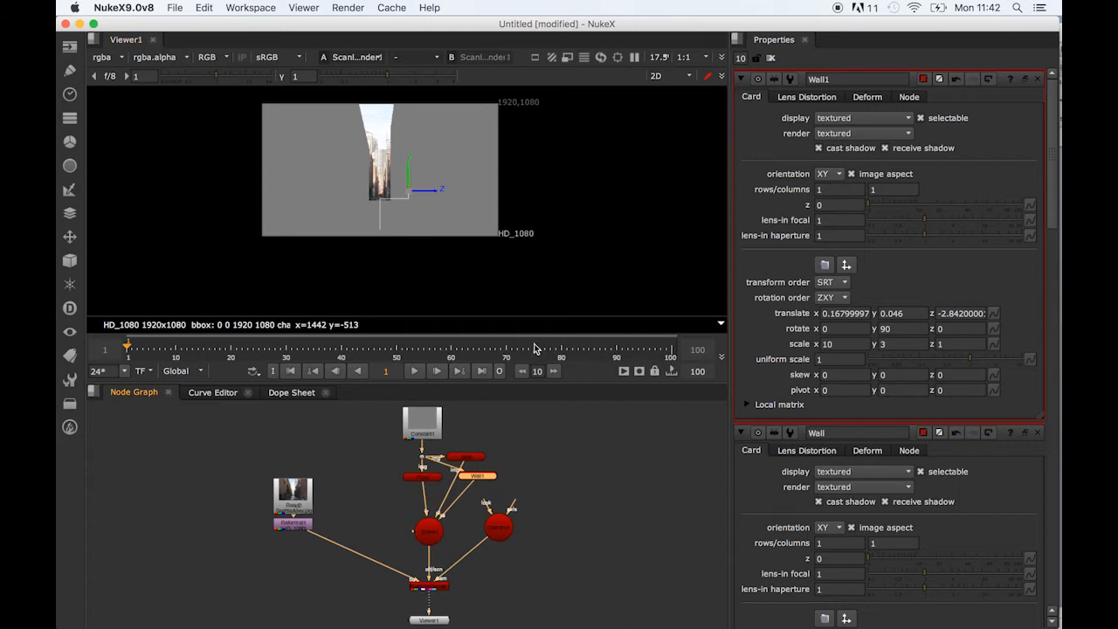
{"action": "key", "text": "Tab"}
{"action": "scroll", "coordinate": [500, 251], "scroll_direction": "down", "scroll_amount": 5}
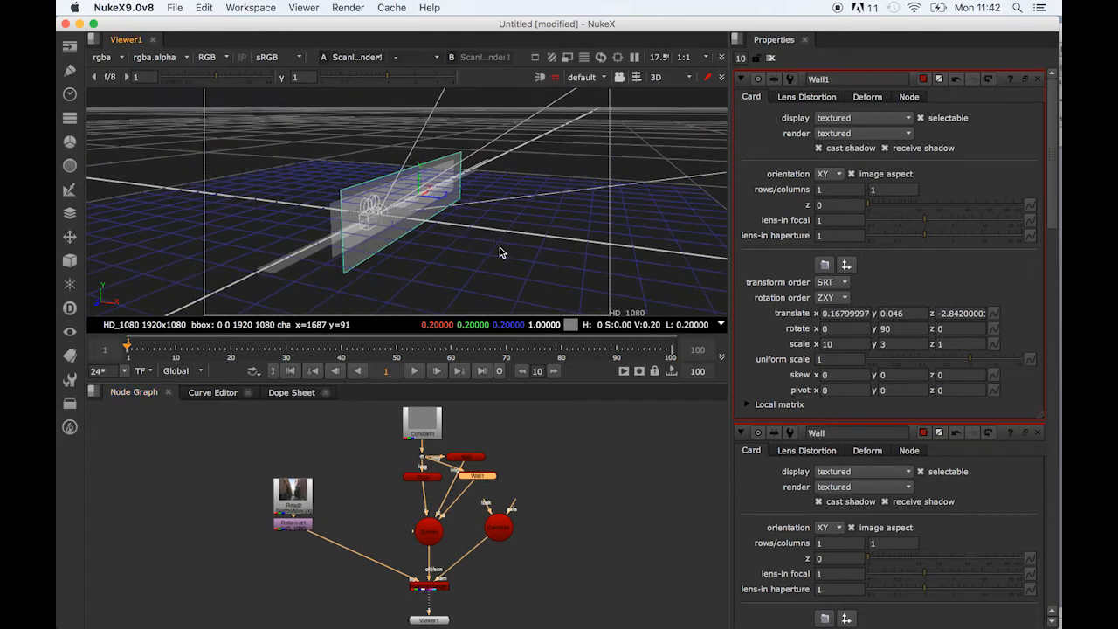
{"action": "right_click_drag", "start_coordinate": [500, 253], "coordinate": [405, 289], "text": "alt"}
{"action": "key", "text": "ctrl"}
{"action": "key", "text": "Right"}
{"action": "key", "text": "Right"}
{"action": "right_click_drag", "start_coordinate": [439, 252], "coordinate": [428, 217], "text": "alt"}
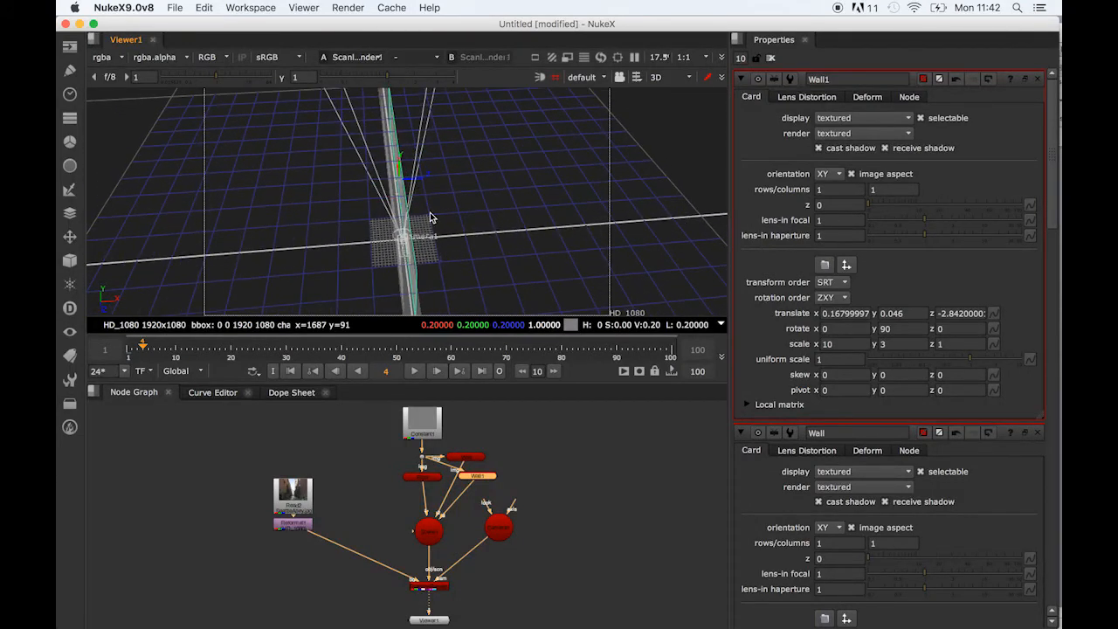
{"action": "left_click_drag", "start_coordinate": [405, 114], "coordinate": [363, 152]}
{"action": "right_click_drag", "start_coordinate": [499, 267], "coordinate": [362, 182], "text": "alt"}
{"action": "right_click_drag", "start_coordinate": [504, 239], "coordinate": [584, 223], "text": "alt"}
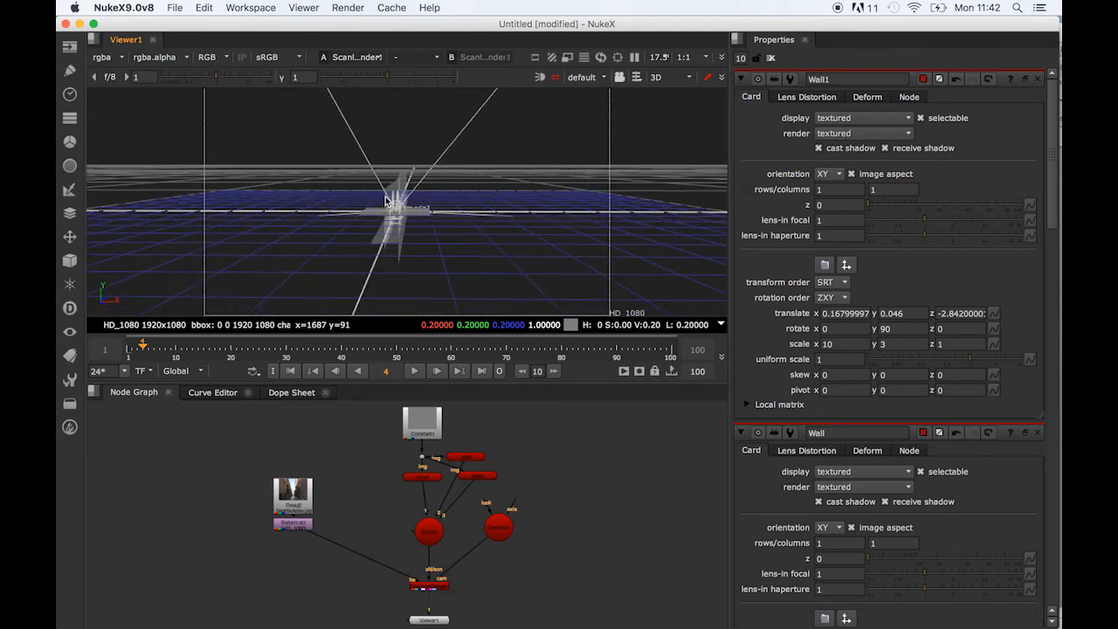
{"action": "right_click_drag", "start_coordinate": [406, 180], "coordinate": [443, 181], "text": "alt"}
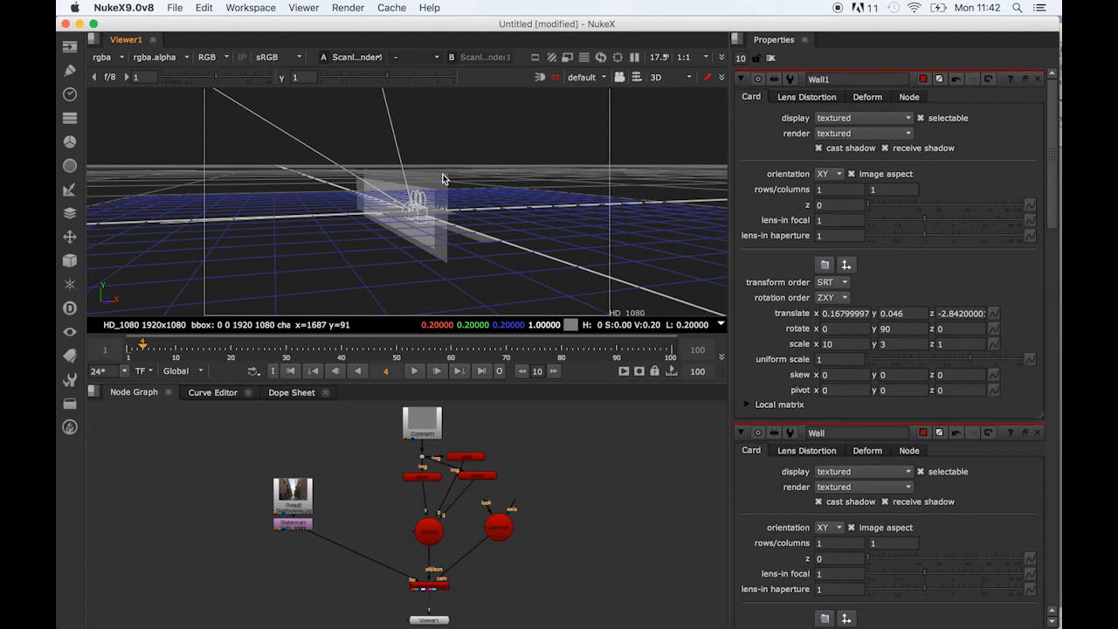
{"action": "right_click_drag", "start_coordinate": [517, 219], "coordinate": [419, 203], "text": "alt"}
{"action": "right_click_drag", "start_coordinate": [396, 136], "coordinate": [334, 214], "text": "alt"}
{"action": "left_click", "coordinate": [533, 168]}
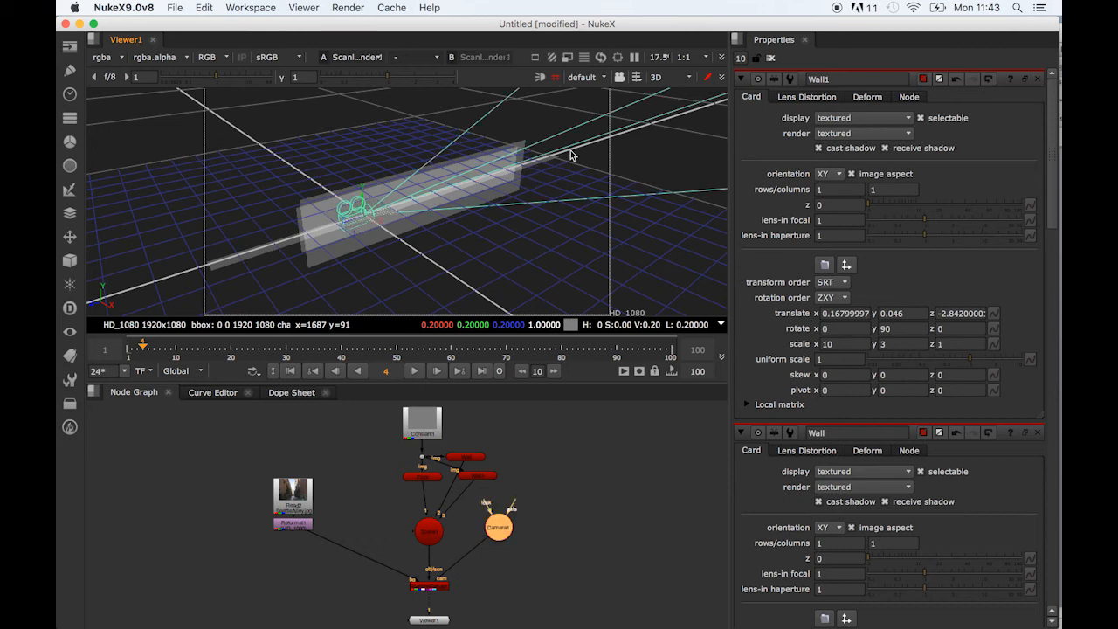
{"action": "left_click", "coordinate": [259, 250]}
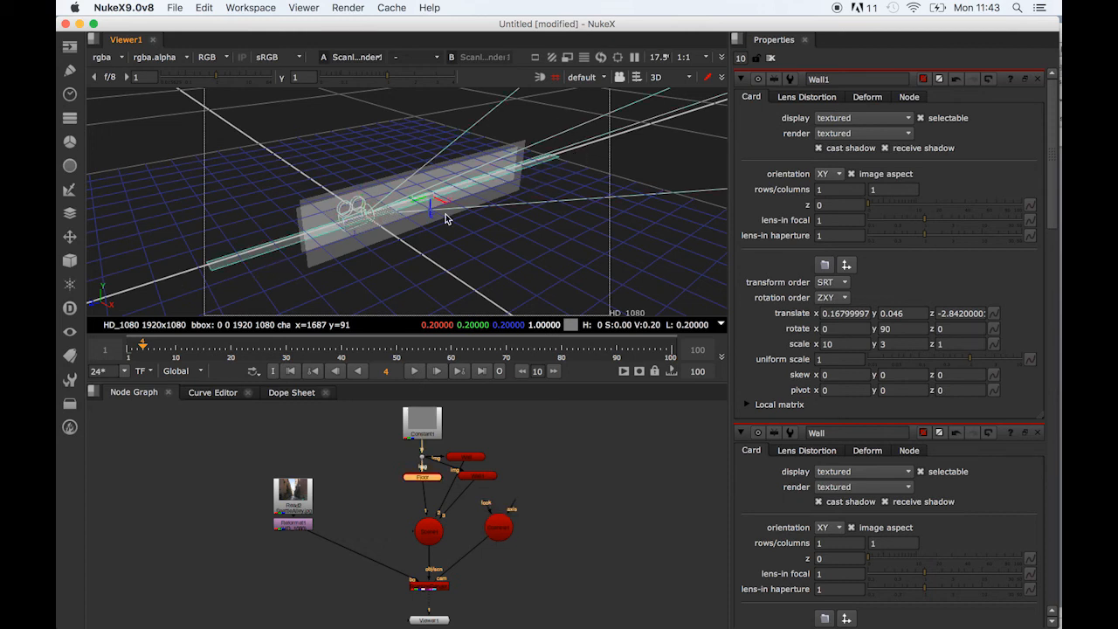
{"action": "left_click_drag", "start_coordinate": [443, 286], "coordinate": [581, 259], "text": "super"}
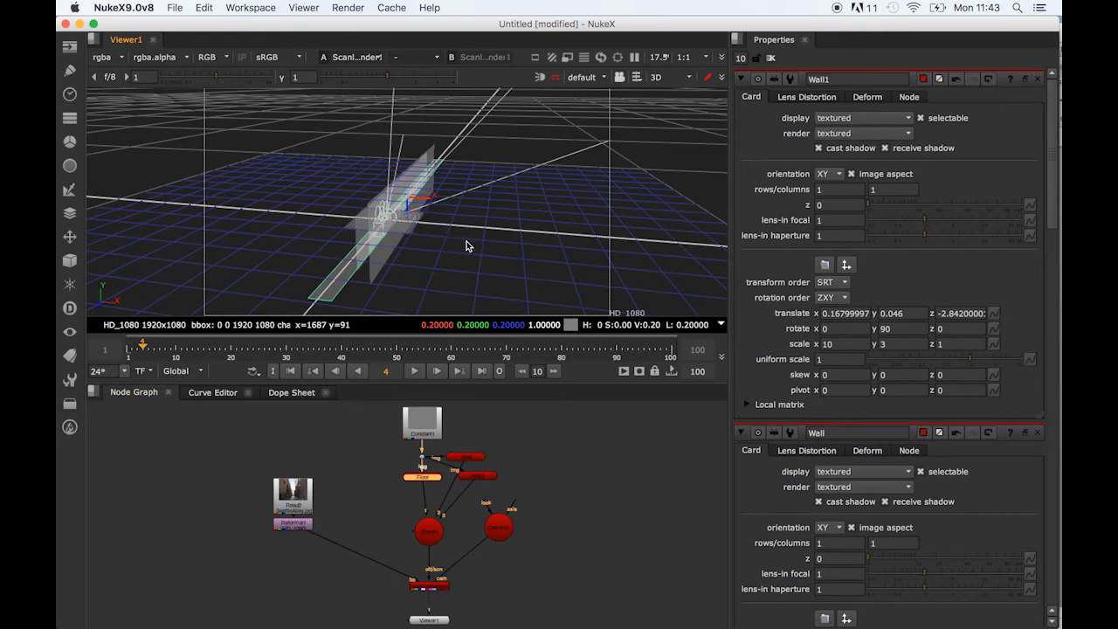
{"action": "left_click_drag", "start_coordinate": [464, 267], "coordinate": [536, 264], "text": "super"}
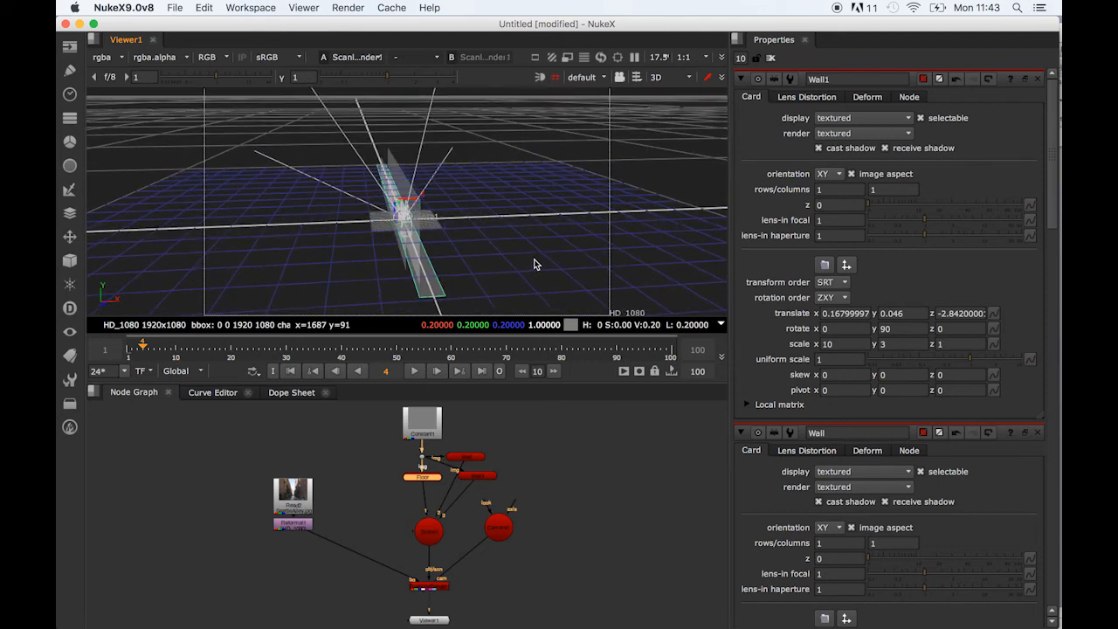
{"action": "key", "text": "Tab"}
{"action": "left_click", "coordinate": [620, 435]}
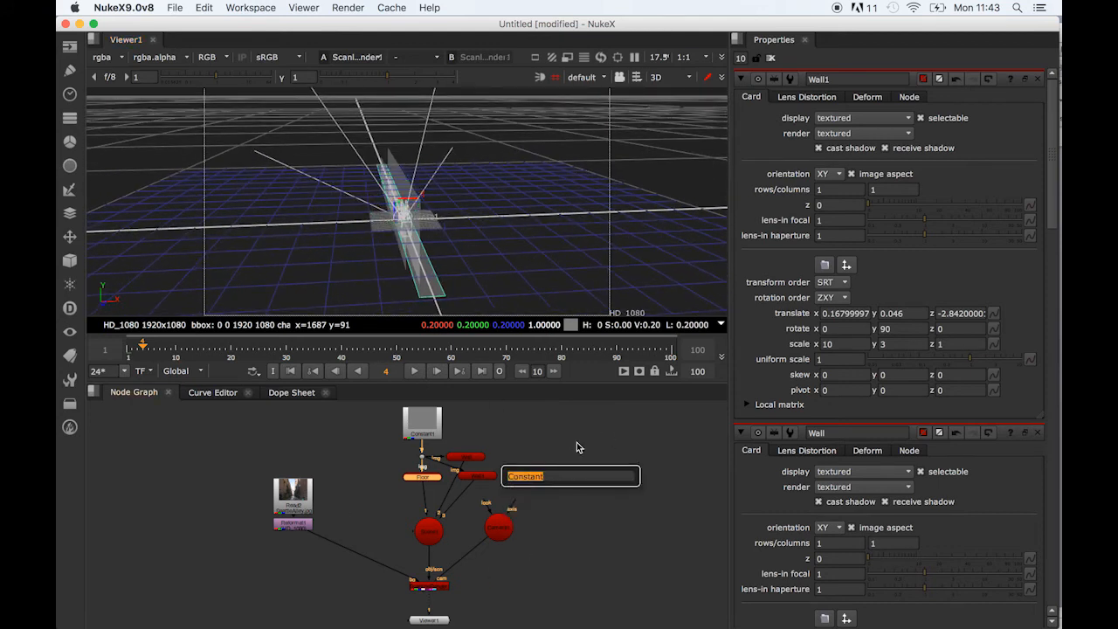
{"action": "left_click", "coordinate": [595, 436]}
Move the Constant node up from the Dot and the Read node up from the Reformat to space out the graph
{"action": "left_click_drag", "start_coordinate": [419, 431], "coordinate": [412, 417]}
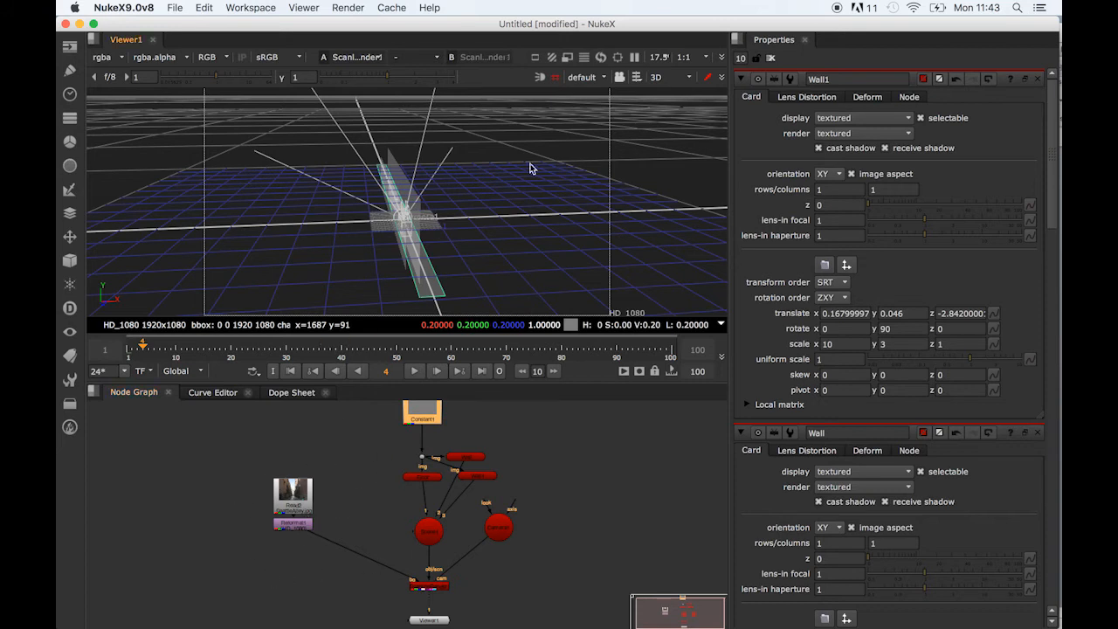
{"action": "mouse_move", "coordinate": [471, 180]}
{"action": "left_mouse_down"}
{"action": "mouse_move", "coordinate": [492, 174]}
{"action": "mouse_move", "coordinate": [465, 189]}
{"action": "left_mouse_up"}
{"action": "left_click_drag", "start_coordinate": [489, 229], "coordinate": [408, 243]}
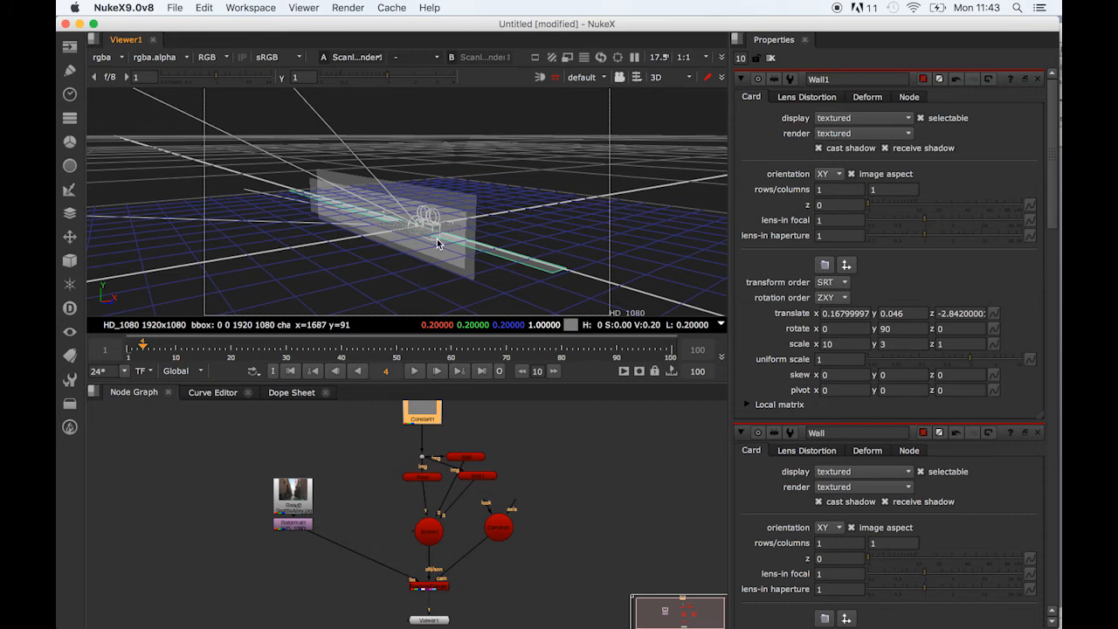
{"action": "left_click_drag", "start_coordinate": [293, 501], "coordinate": [293, 487]}
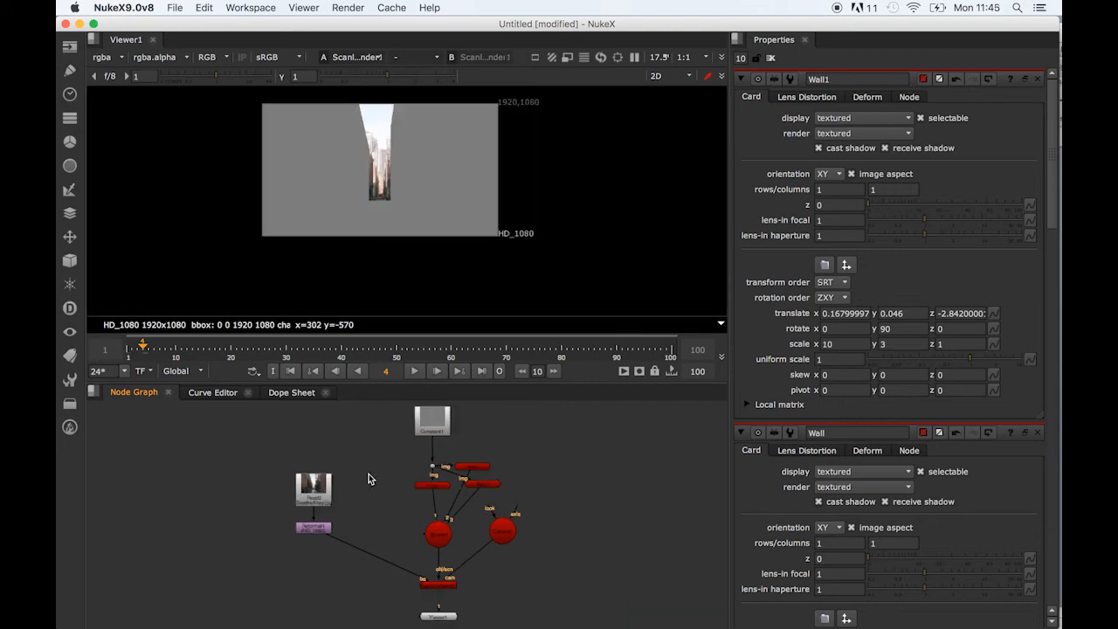
Add a Project3D node and place it between the Read node and the cards
{"action": "key", "text": "Tab"}
{"action": "type", "text": "camer"}
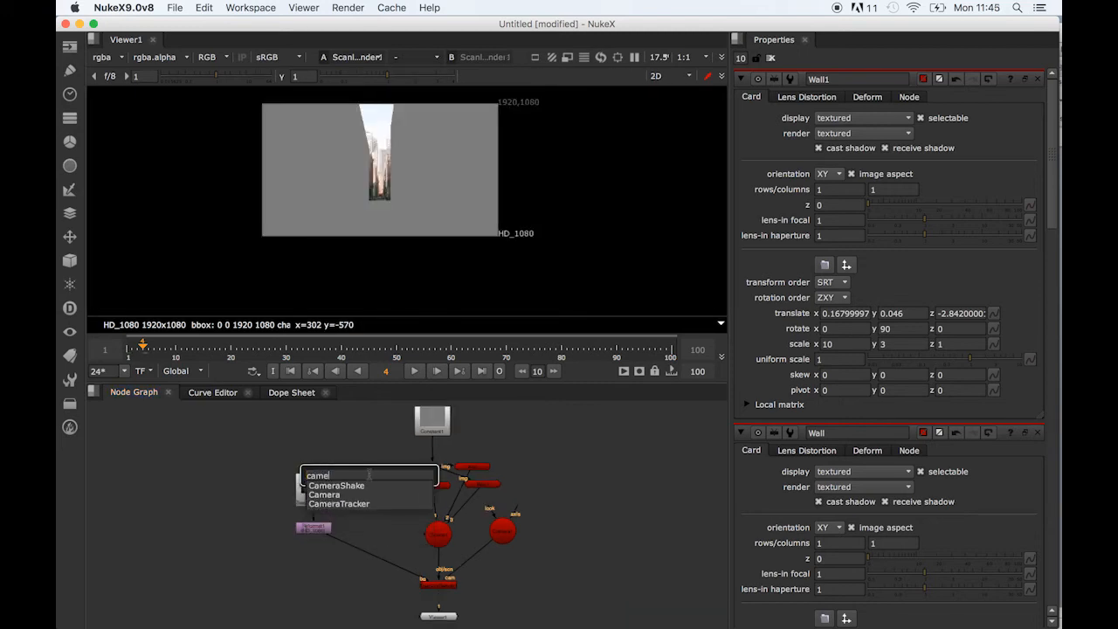
{"action": "key", "text": "BackSpace"}
{"action": "key", "text": "BackSpace"}
{"action": "key", "text": "BackSpace"}
{"action": "type", "text": "pr"}
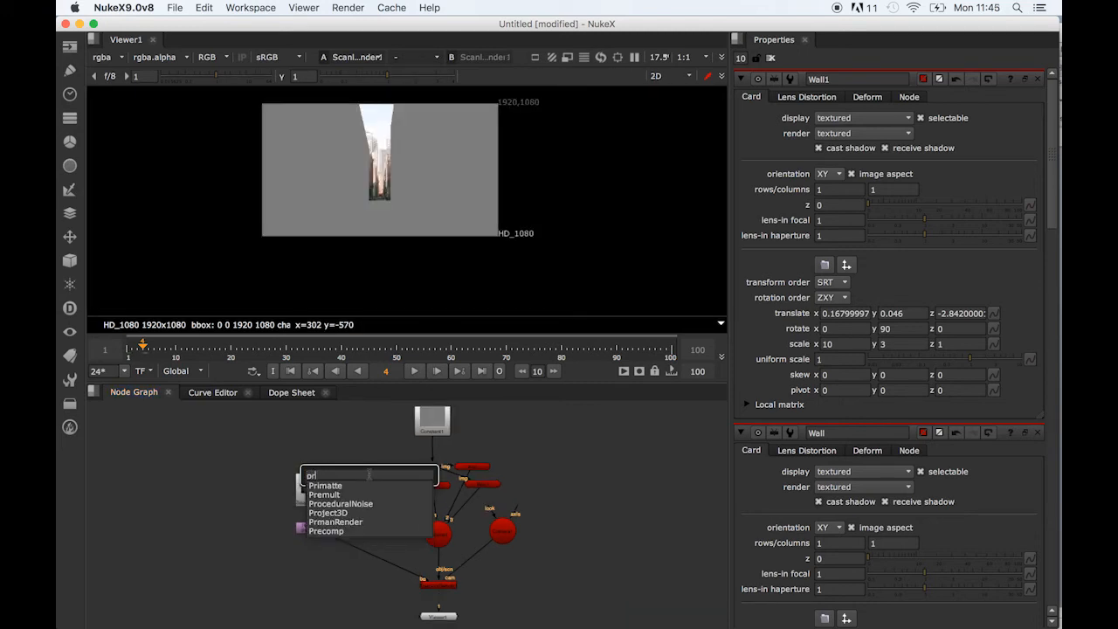
{"action": "type", "text": "oj"}
{"action": "key", "text": "Return"}
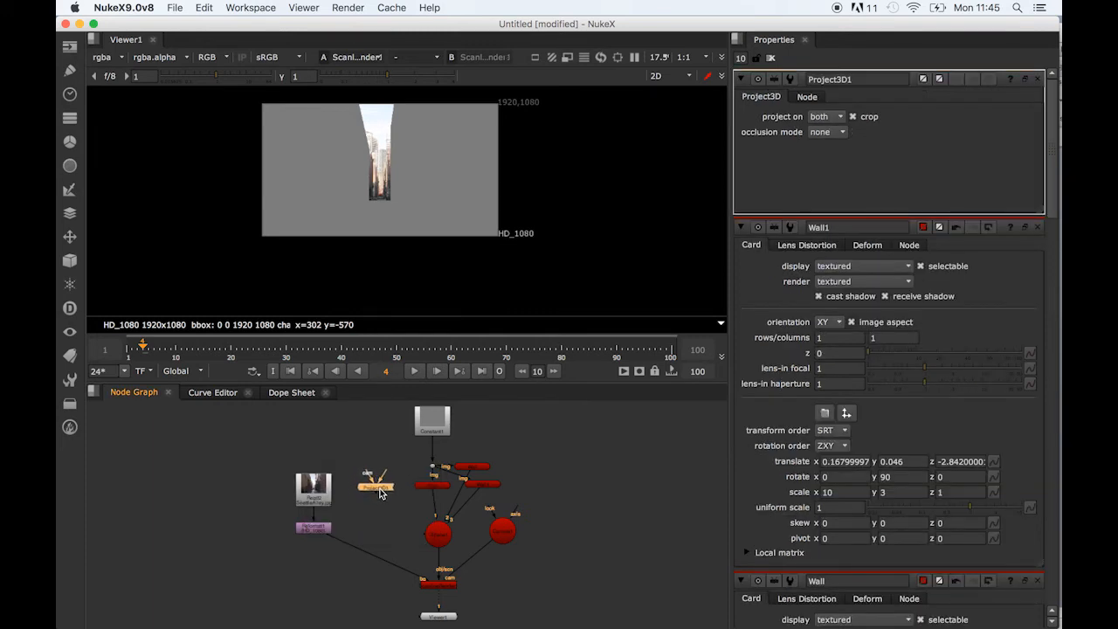
{"action": "left_click", "coordinate": [379, 486]}
{"action": "middle_click_drag", "start_coordinate": [383, 526], "coordinate": [372, 507]}
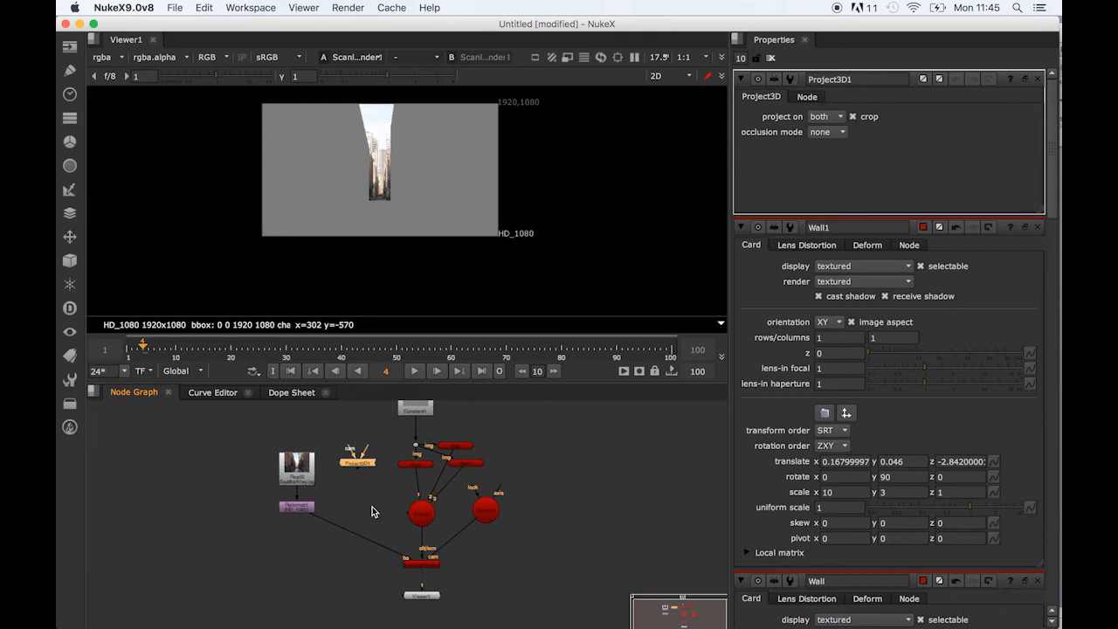
{"action": "left_click_drag", "start_coordinate": [358, 464], "coordinate": [359, 474]}
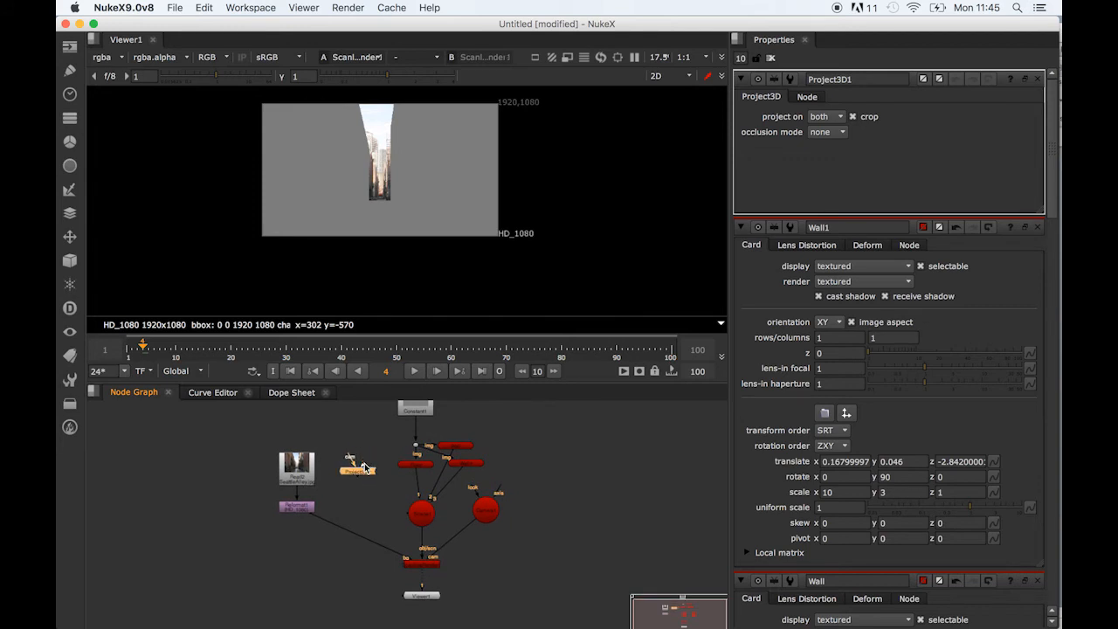
Connect Project3D's output to the Dot in place of the Constant, its cam input to the Camera, and its image input to the Reformat
{"action": "left_click_drag", "start_coordinate": [358, 484], "coordinate": [416, 449]}
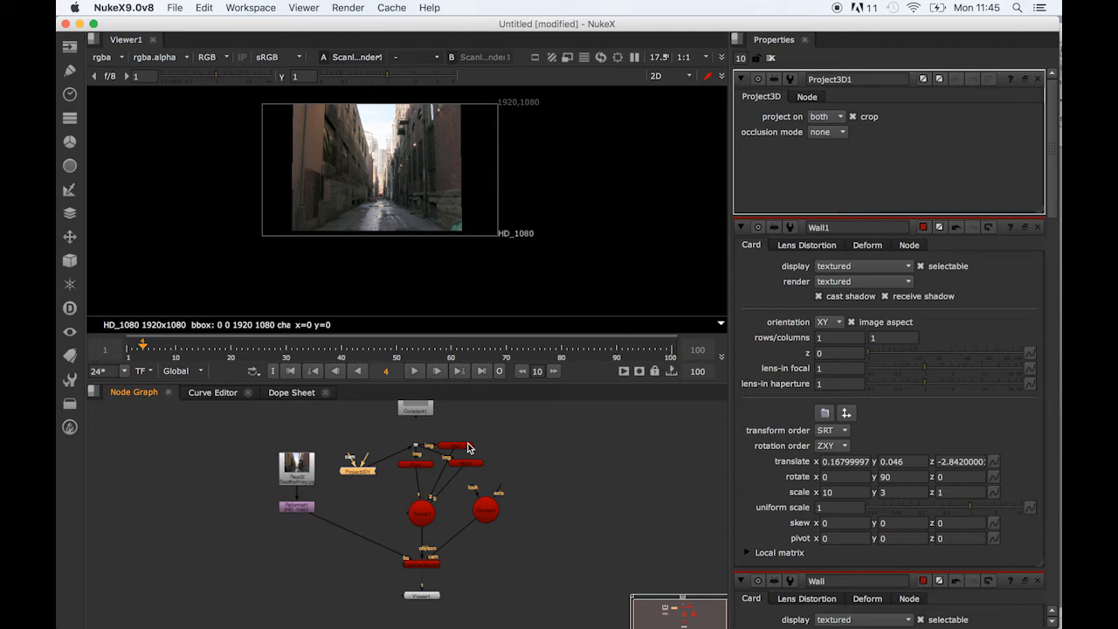
{"action": "left_click_drag", "start_coordinate": [354, 478], "coordinate": [494, 507]}
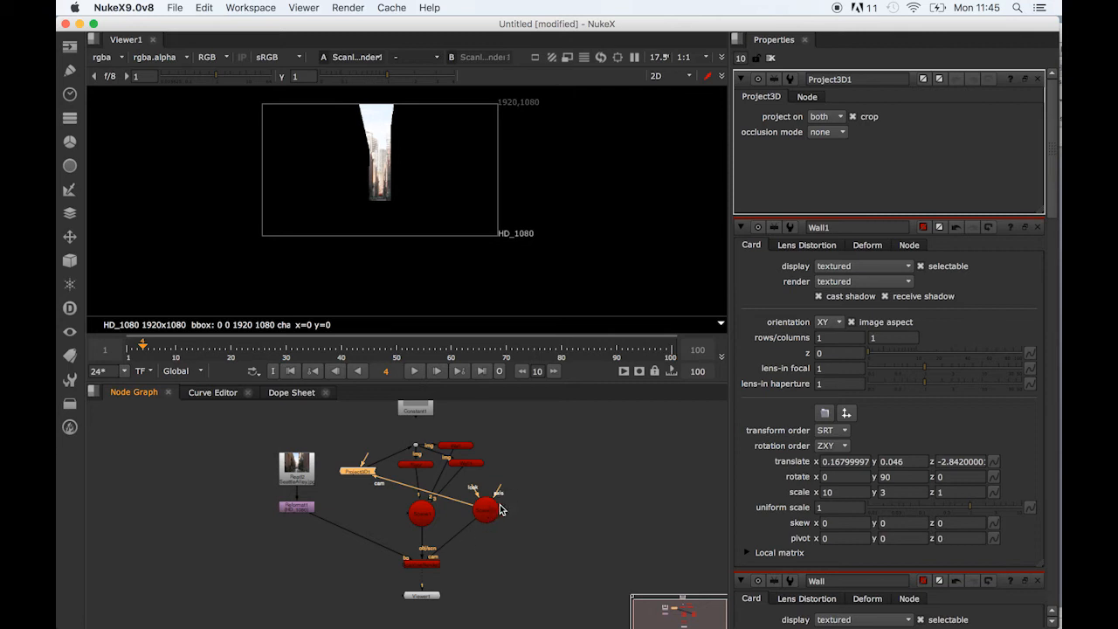
{"action": "left_click_drag", "start_coordinate": [365, 461], "coordinate": [302, 515]}
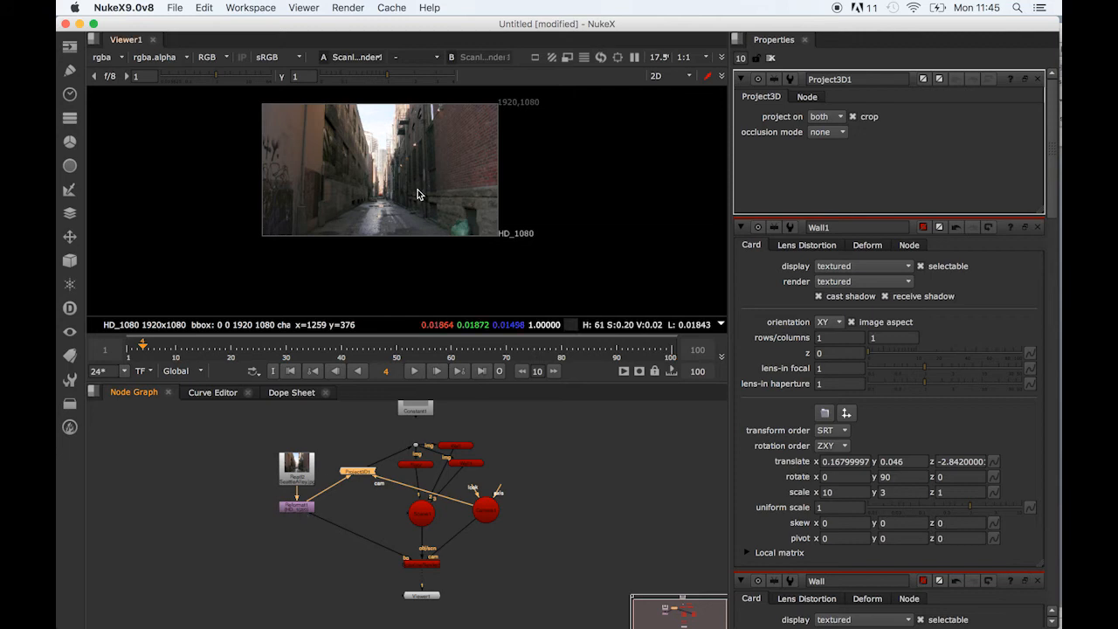
Examine the alley photo projected onto the cards in the 3D view and select the projecting camera
{"action": "key", "text": "Tab"}
{"action": "scroll", "coordinate": [420, 236], "scroll_direction": "up", "scroll_amount": 8}
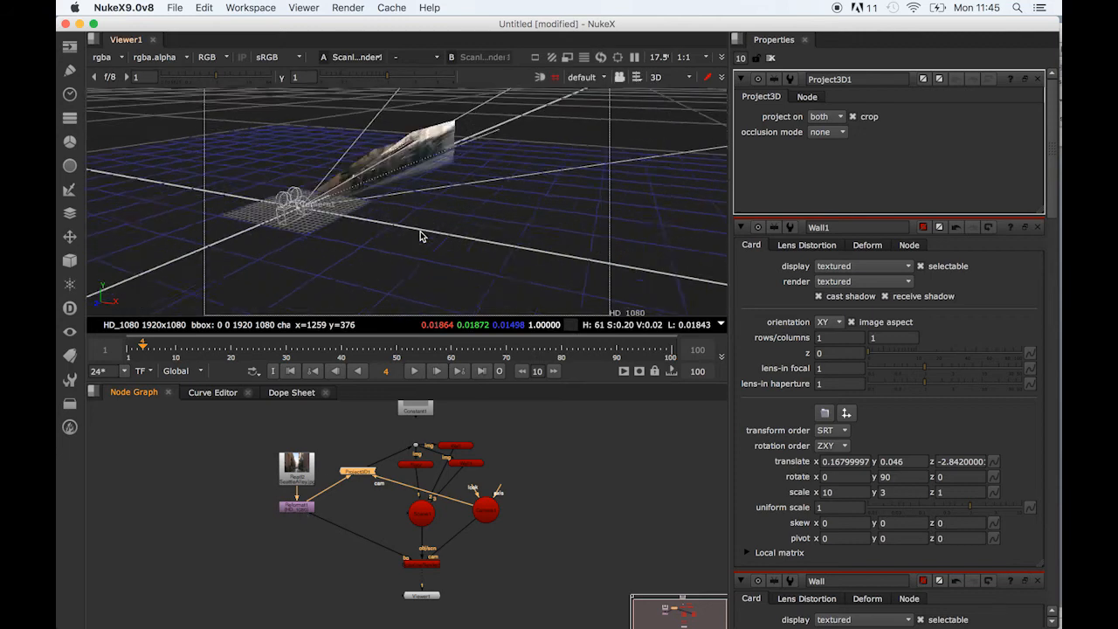
{"action": "left_click_drag", "start_coordinate": [420, 237], "coordinate": [312, 230], "text": "super"}
{"action": "left_click", "coordinate": [294, 191]}
{"action": "key", "text": "super"}
{"action": "left_click_drag", "start_coordinate": [305, 176], "coordinate": [295, 171], "text": "super"}
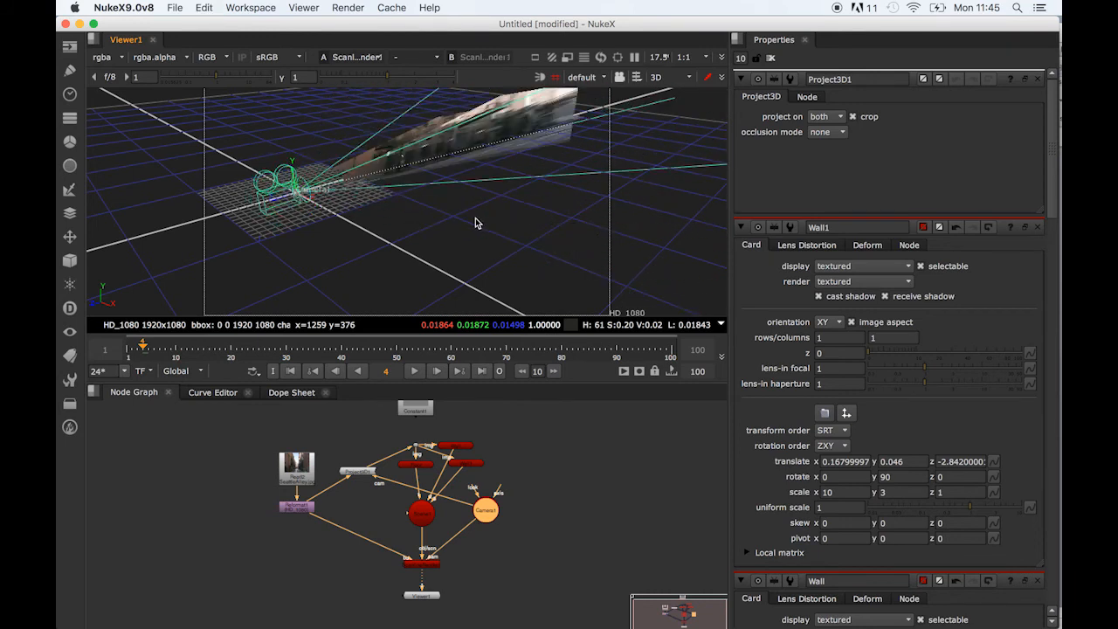
Disconnect the Camera from the ScanlineRender and stack it directly above the Project3D node
{"action": "mouse_move", "coordinate": [373, 544]}
{"action": "middle_mouse_down"}
{"action": "mouse_move", "coordinate": [378, 561]}
{"action": "mouse_move", "coordinate": [377, 537]}
{"action": "middle_mouse_up"}
{"action": "key", "text": "space"}
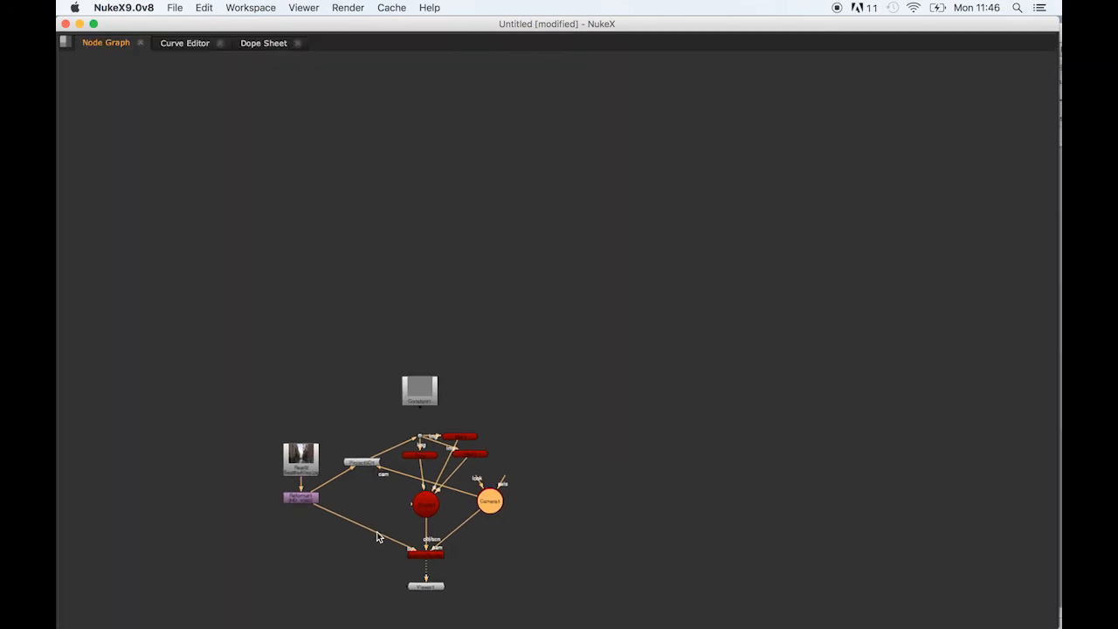
{"action": "scroll", "coordinate": [413, 470], "scroll_direction": "up", "scroll_amount": 5}
{"action": "scroll", "coordinate": [413, 470], "scroll_direction": "down", "scroll_amount": 3}
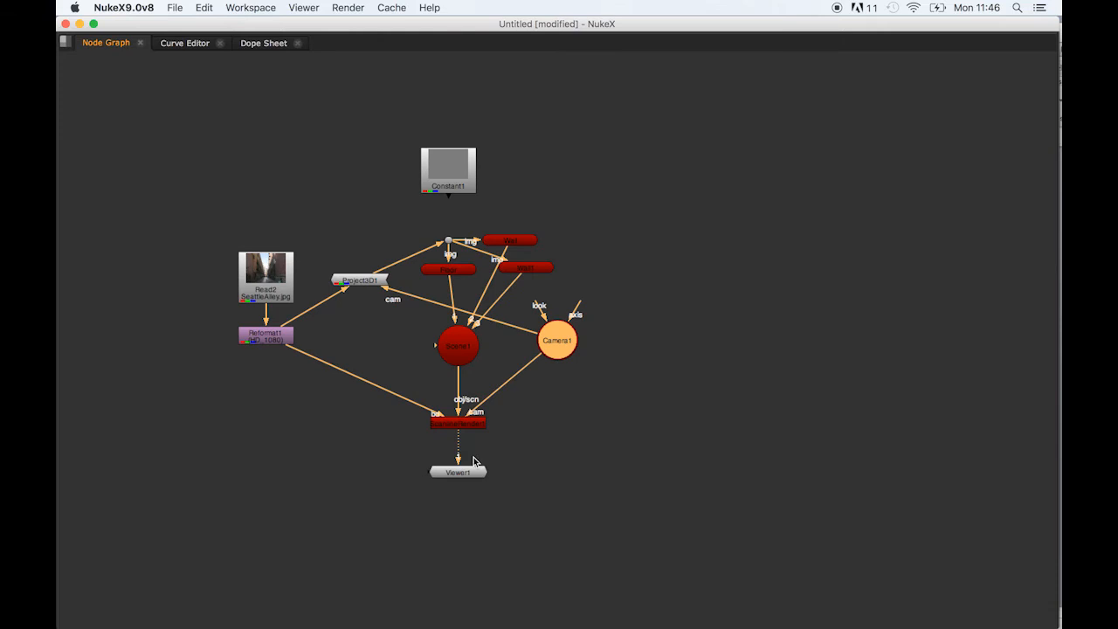
{"action": "left_click_drag", "start_coordinate": [564, 356], "coordinate": [380, 346]}
{"action": "left_click_drag", "start_coordinate": [443, 406], "coordinate": [353, 209]}
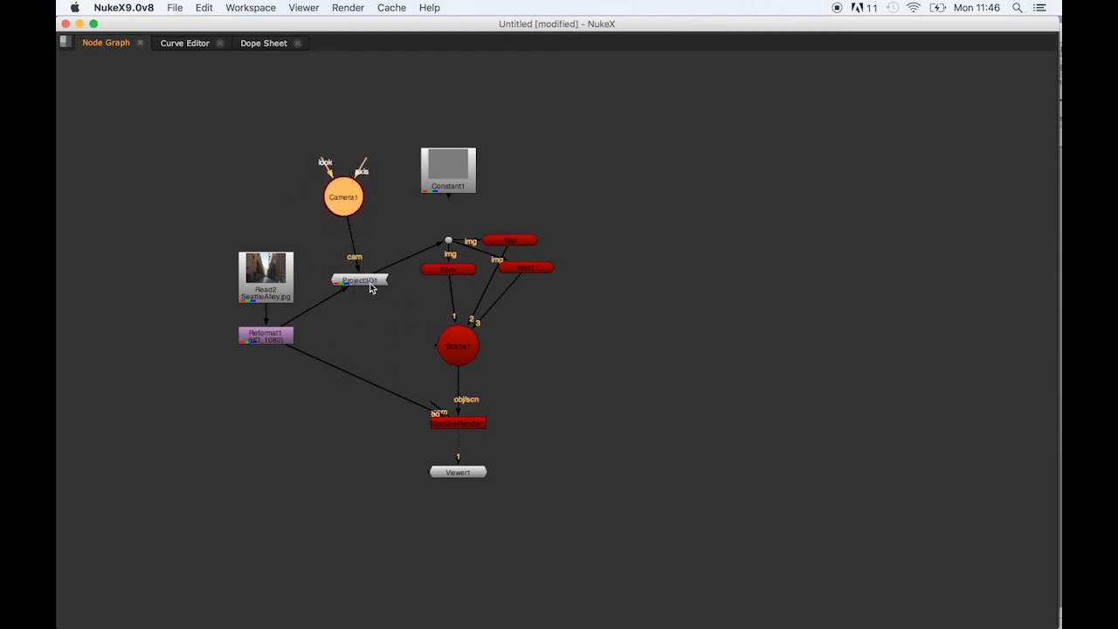
{"action": "left_click_drag", "start_coordinate": [371, 285], "coordinate": [360, 248]}
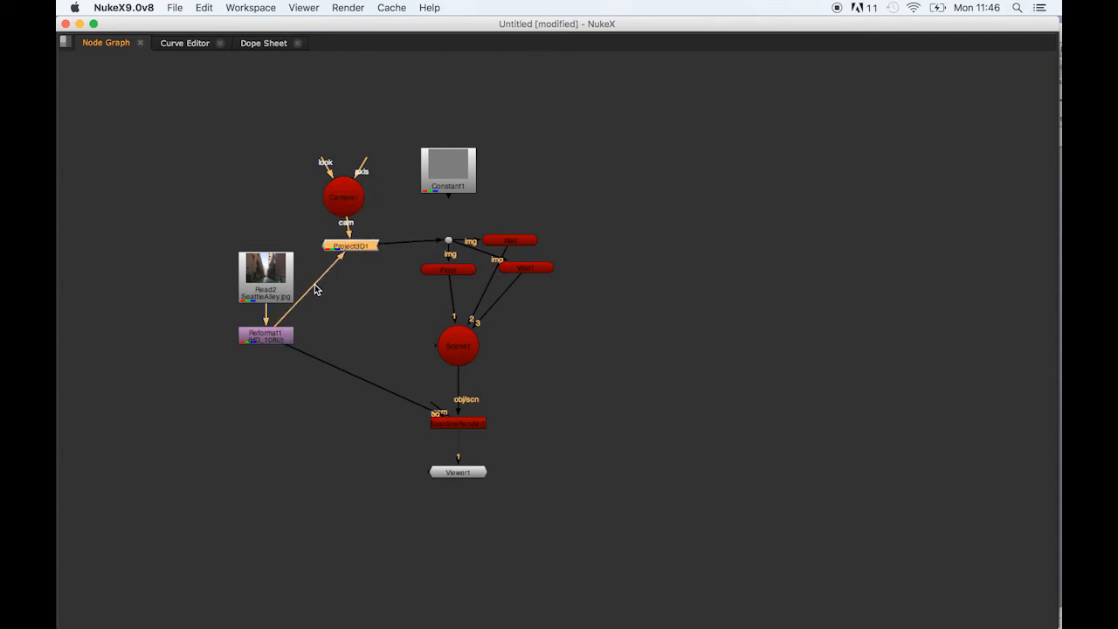
Disconnect the Reformat from the ScanlineRender's bg input and line up the Read and Reformat nodes level with Project3D
{"action": "left_click_drag", "start_coordinate": [275, 282], "coordinate": [276, 296]}
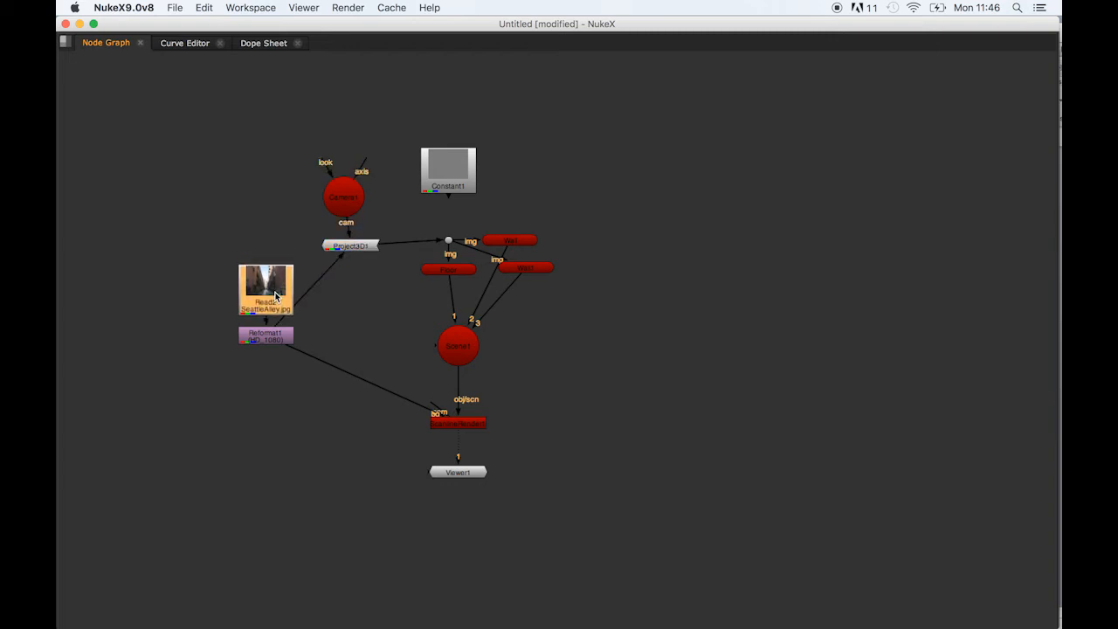
{"action": "left_click", "coordinate": [267, 342], "text": "shift"}
{"action": "left_click_drag", "start_coordinate": [267, 342], "coordinate": [228, 330]}
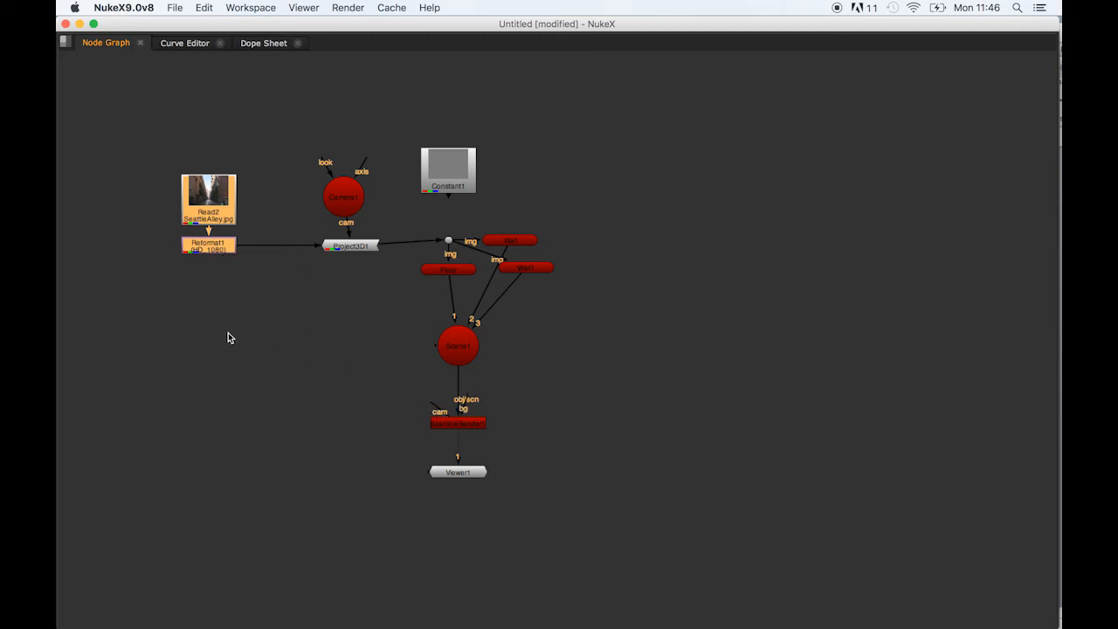
Raise the Read, Reformat, Camera and Project3D nodes together above the level of the Dot
{"action": "mouse_move", "coordinate": [214, 252]}
{"action": "left_mouse_down", "text": "super"}
{"action": "mouse_move", "coordinate": [229, 251]}
{"action": "mouse_move", "coordinate": [221, 254]}
{"action": "left_mouse_up", "text": "super"}
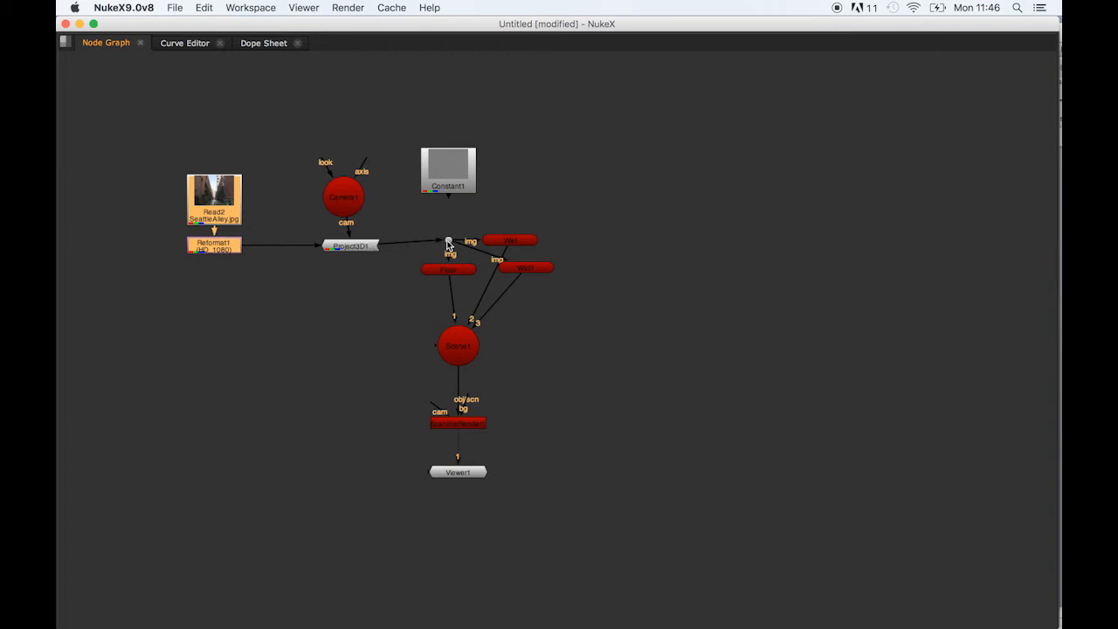
{"action": "mouse_move", "coordinate": [449, 250]}
{"action": "left_mouse_down"}
{"action": "mouse_move", "coordinate": [443, 266]}
{"action": "mouse_move", "coordinate": [449, 242]}
{"action": "left_mouse_up"}
{"action": "left_click_drag", "start_coordinate": [356, 251], "coordinate": [345, 216], "text": "super"}
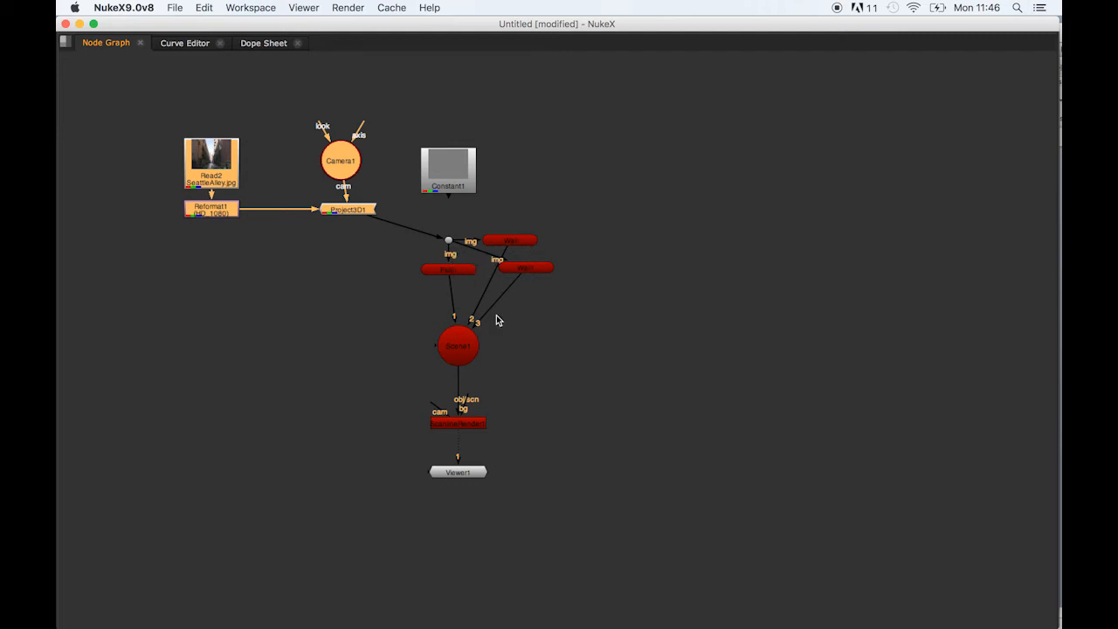
Check the projected cards in the 2D render and open the projection Camera's properties
{"action": "key", "text": "space"}
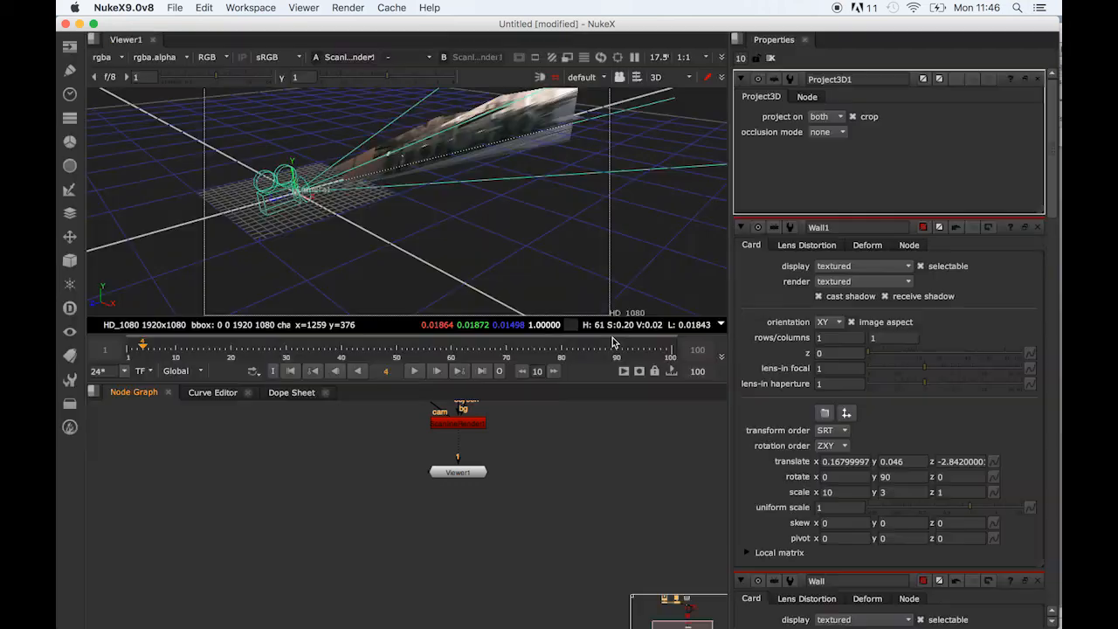
{"action": "key", "text": "Tab"}
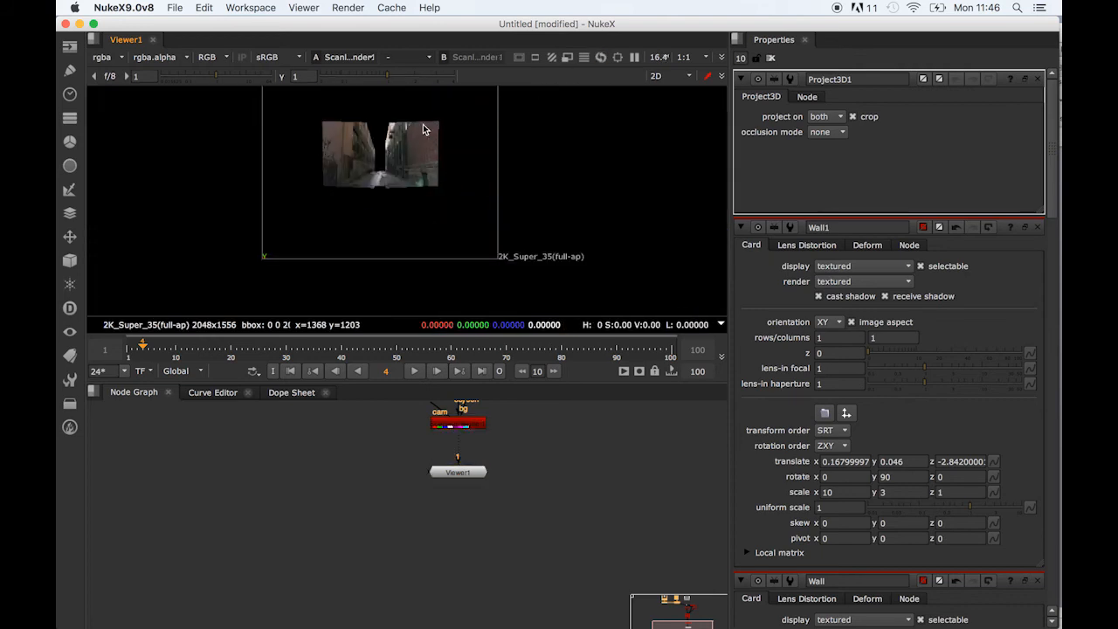
{"action": "middle_click_drag", "start_coordinate": [539, 470], "coordinate": [536, 586]}
{"action": "scroll", "coordinate": [537, 586], "scroll_direction": "down", "scroll_amount": 4}
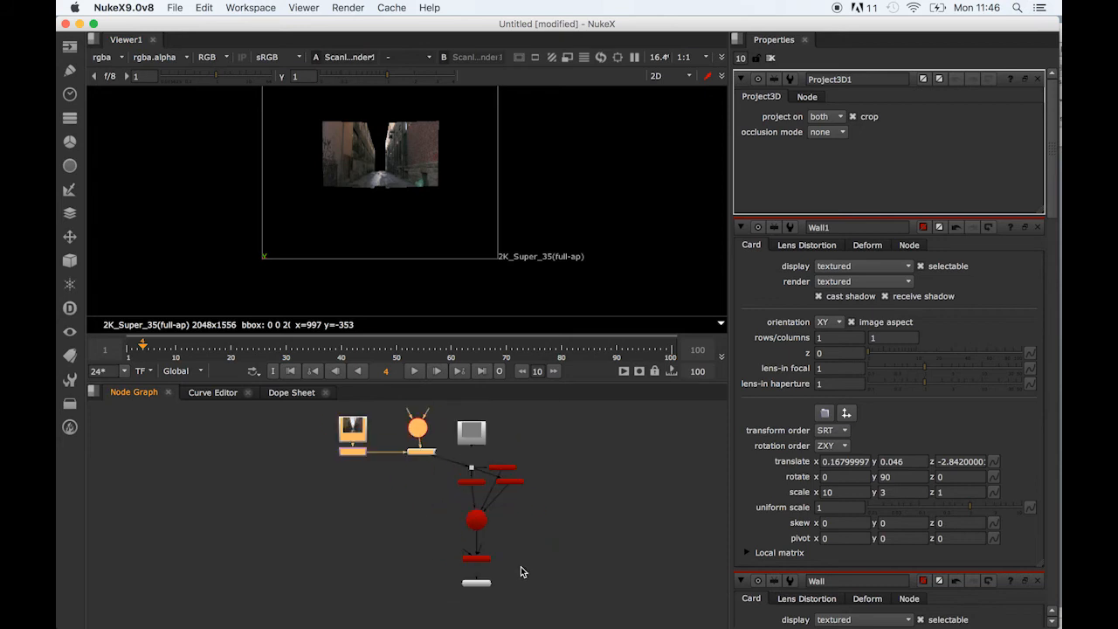
{"action": "double_click", "coordinate": [418, 428]}
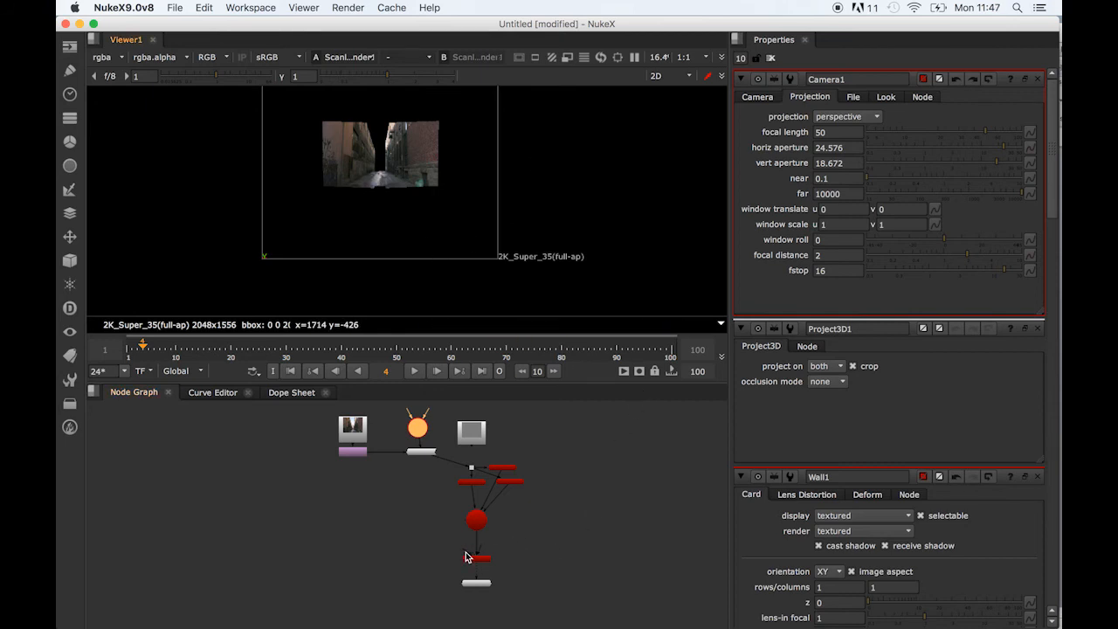
Inspect the projection camera and textured cards in the 3D view and the node tree's camera setup
{"action": "key", "text": "Tab"}
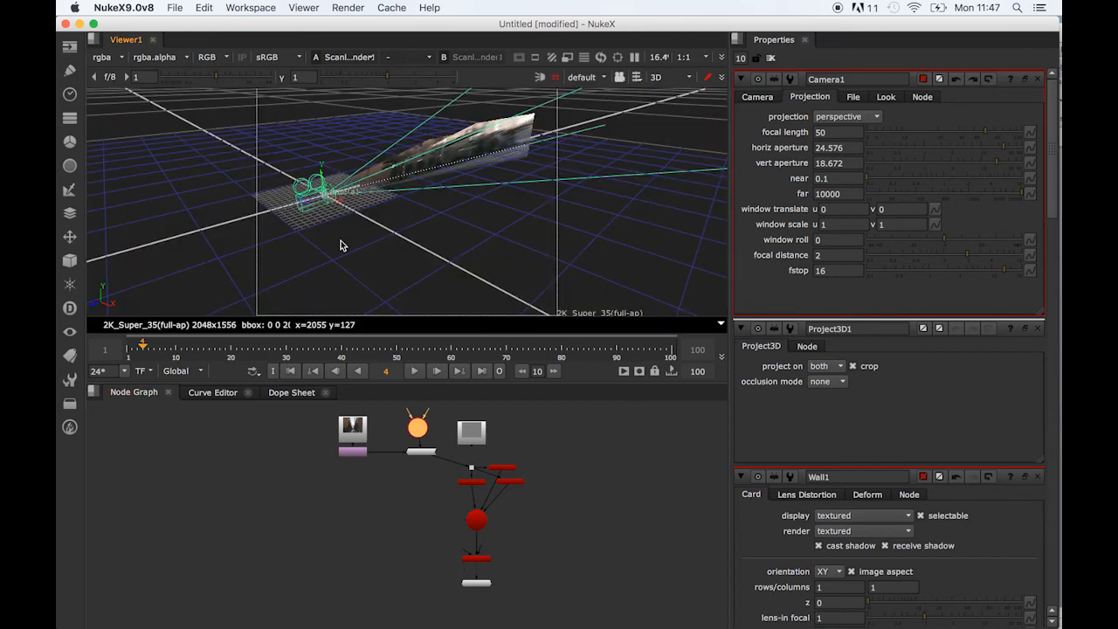
{"action": "scroll", "coordinate": [341, 245], "scroll_direction": "up", "scroll_amount": 3}
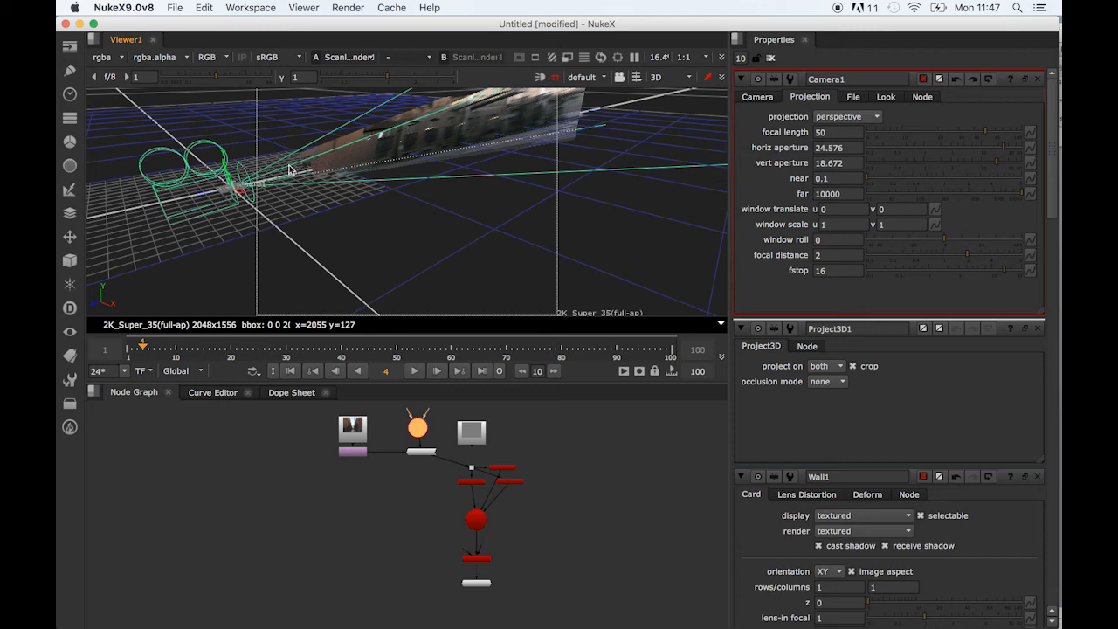
{"action": "scroll", "coordinate": [407, 473], "scroll_direction": "up", "scroll_amount": 3}
{"action": "scroll", "coordinate": [394, 500], "scroll_direction": "down", "scroll_amount": 3}
{"action": "scroll", "coordinate": [394, 504], "scroll_direction": "down", "scroll_amount": 1}
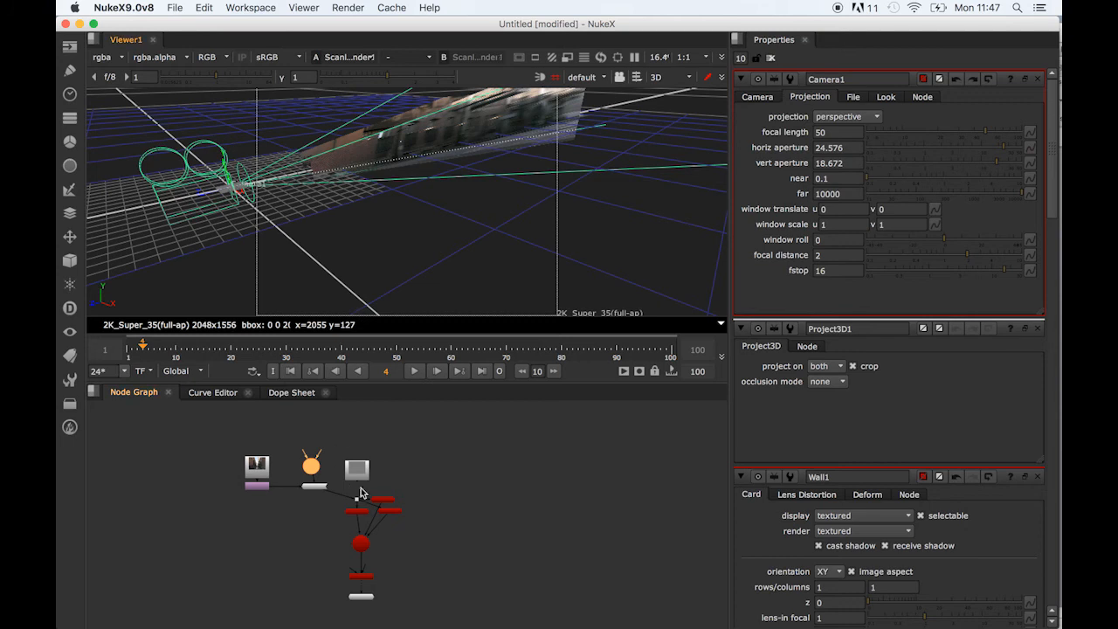
{"action": "scroll", "coordinate": [352, 479], "scroll_direction": "up", "scroll_amount": 5}
{"action": "scroll", "coordinate": [345, 481], "scroll_direction": "down", "scroll_amount": 4}
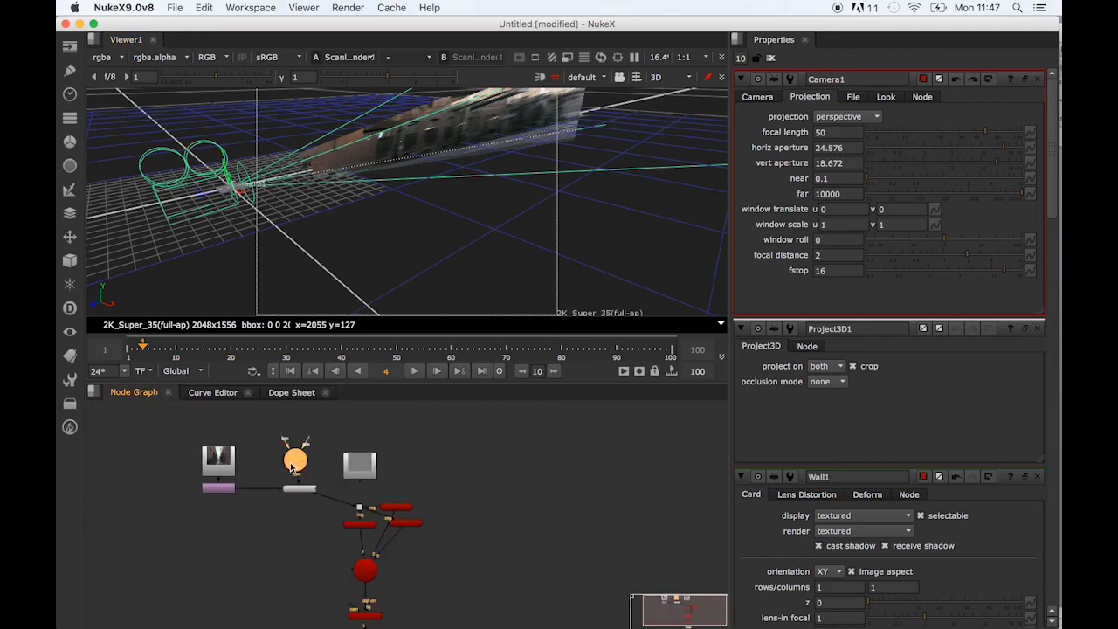
Duplicate the projection Camera node and place the unconnected copy below the Project3D node
{"action": "left_click_drag", "start_coordinate": [293, 467], "coordinate": [343, 487]}
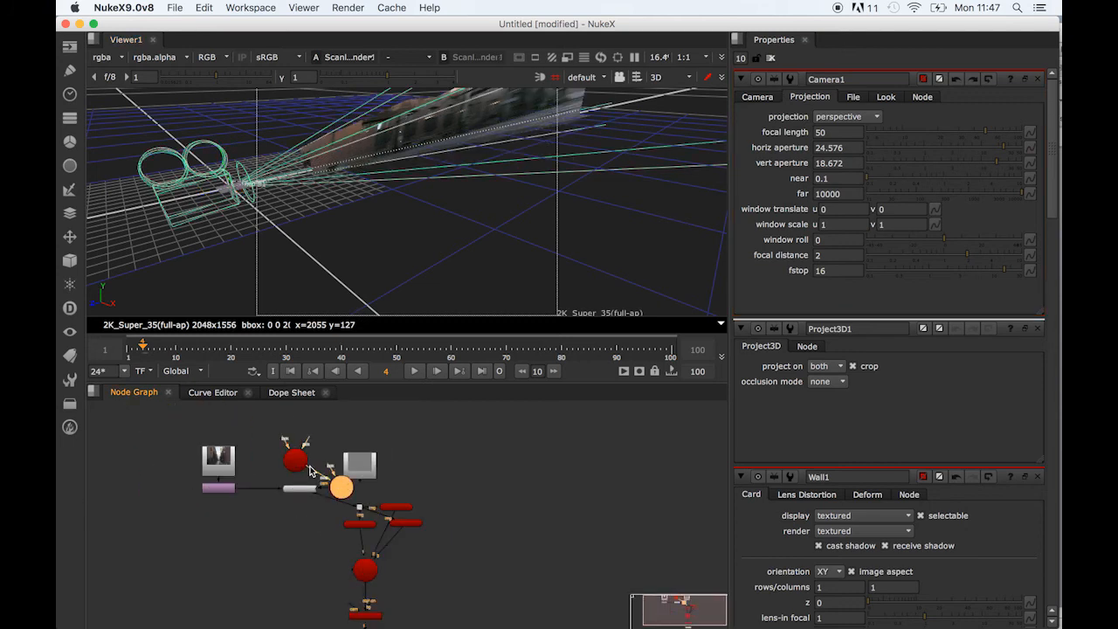
{"action": "key", "text": "super+z"}
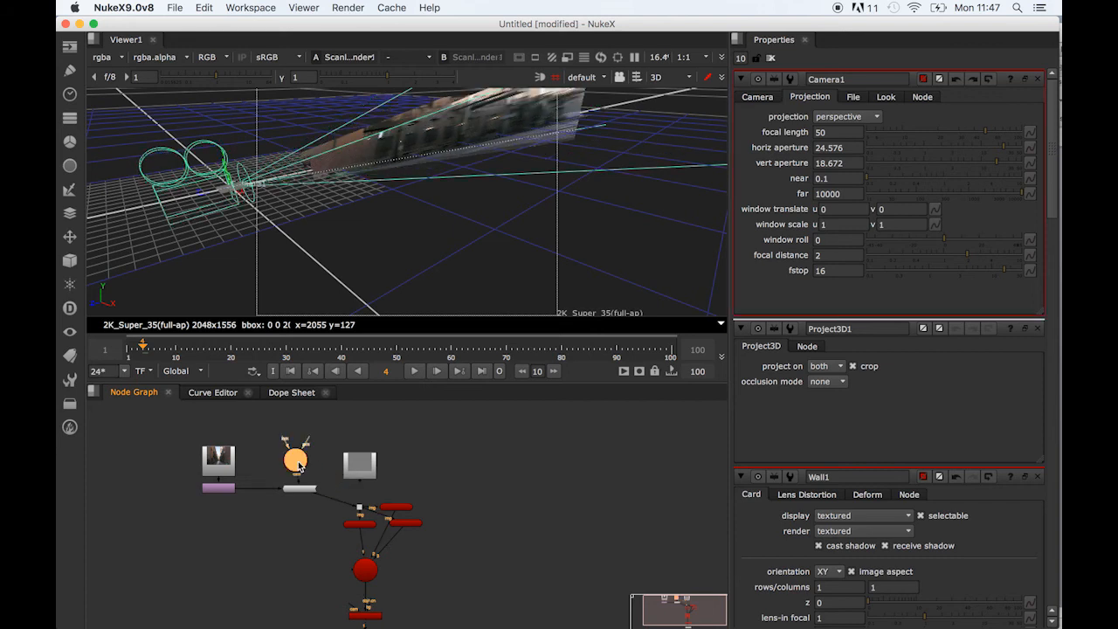
{"action": "key", "text": "super+x"}
{"action": "key", "text": "super+v"}
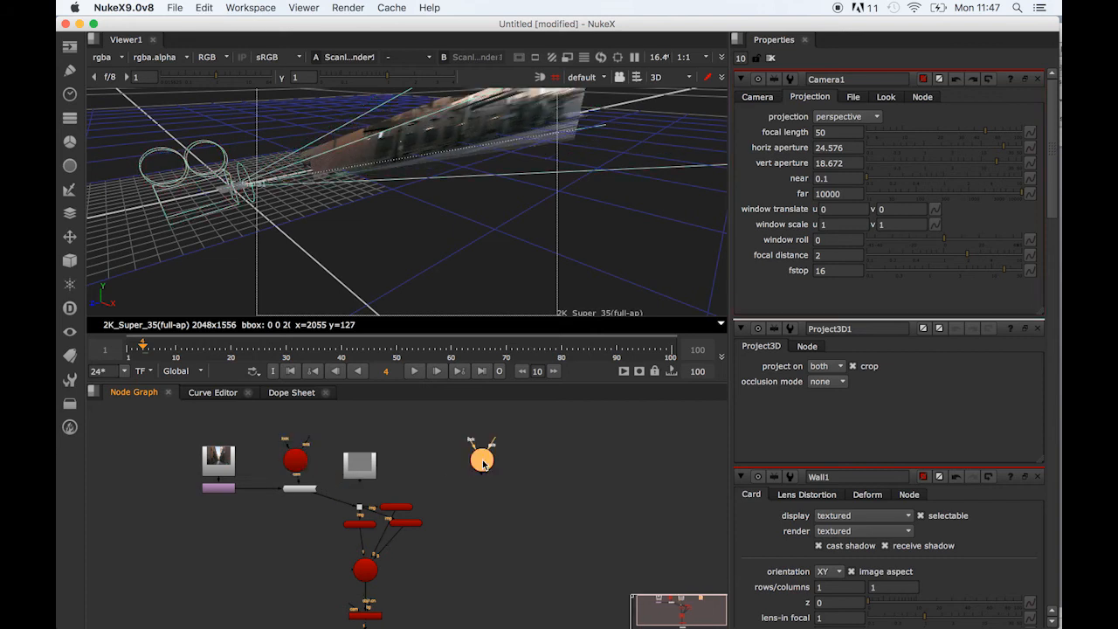
{"action": "left_click_drag", "start_coordinate": [481, 466], "coordinate": [285, 553]}
Rename the duplicated camera as CamRecord
{"action": "double_click", "coordinate": [287, 550]}
{"action": "left_click", "coordinate": [860, 77]}
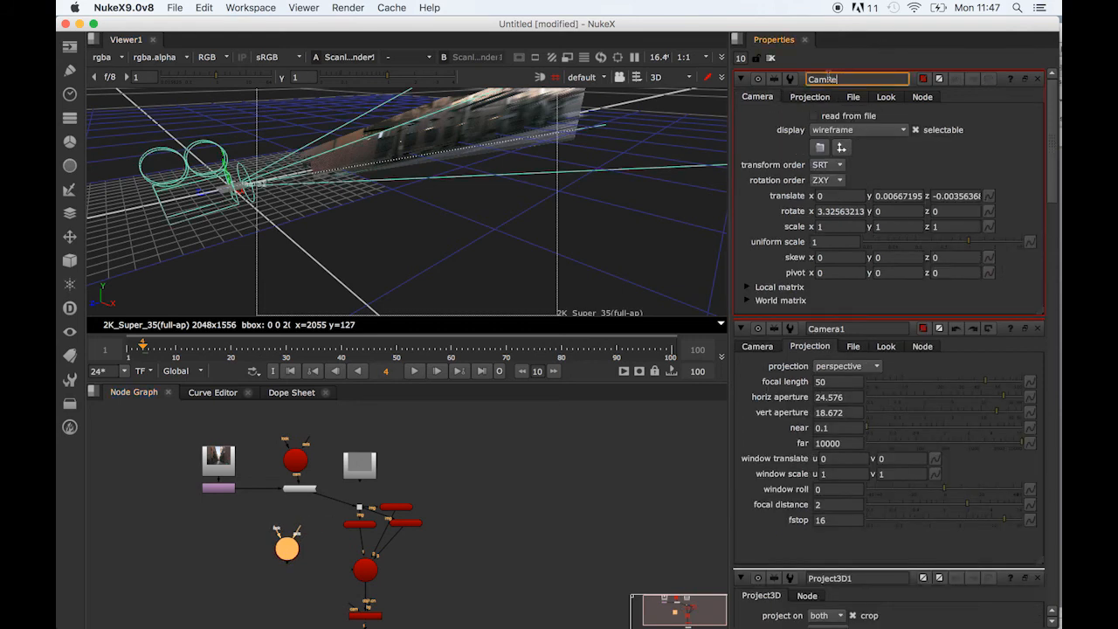
{"action": "mouse_move", "coordinate": [487, 558]}
{"action": "middle_mouse_down"}
{"action": "mouse_move", "coordinate": [496, 519]}
{"action": "mouse_move", "coordinate": [481, 559]}
{"action": "middle_mouse_up"}
Rename the original camera above Project3D as CamProject
{"action": "double_click", "coordinate": [289, 464]}
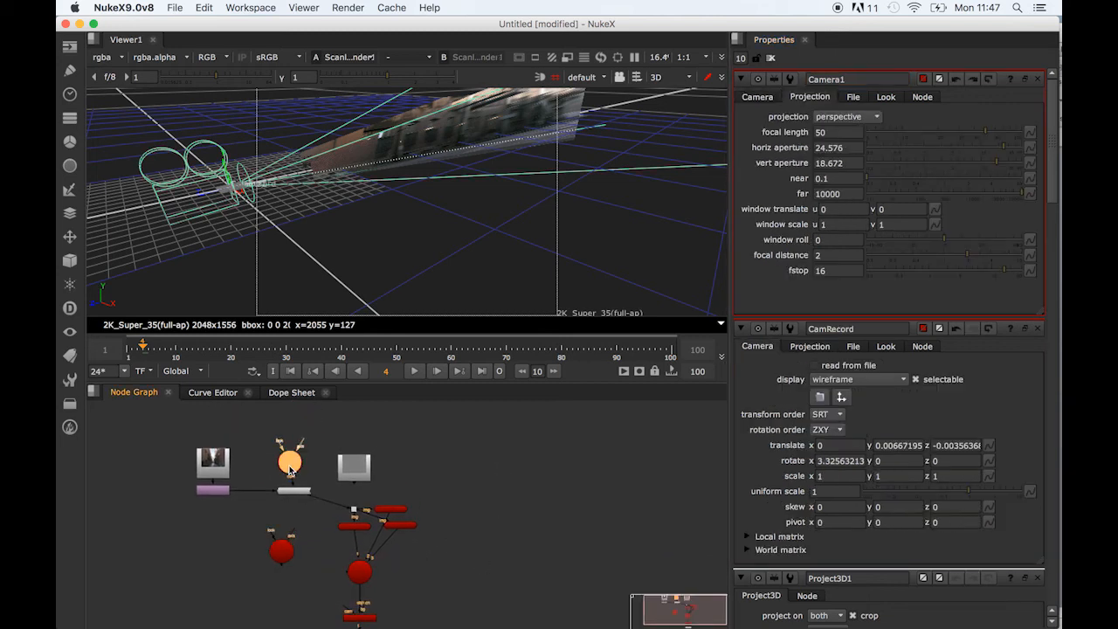
{"action": "left_click_drag", "start_coordinate": [850, 80], "coordinate": [827, 80]}
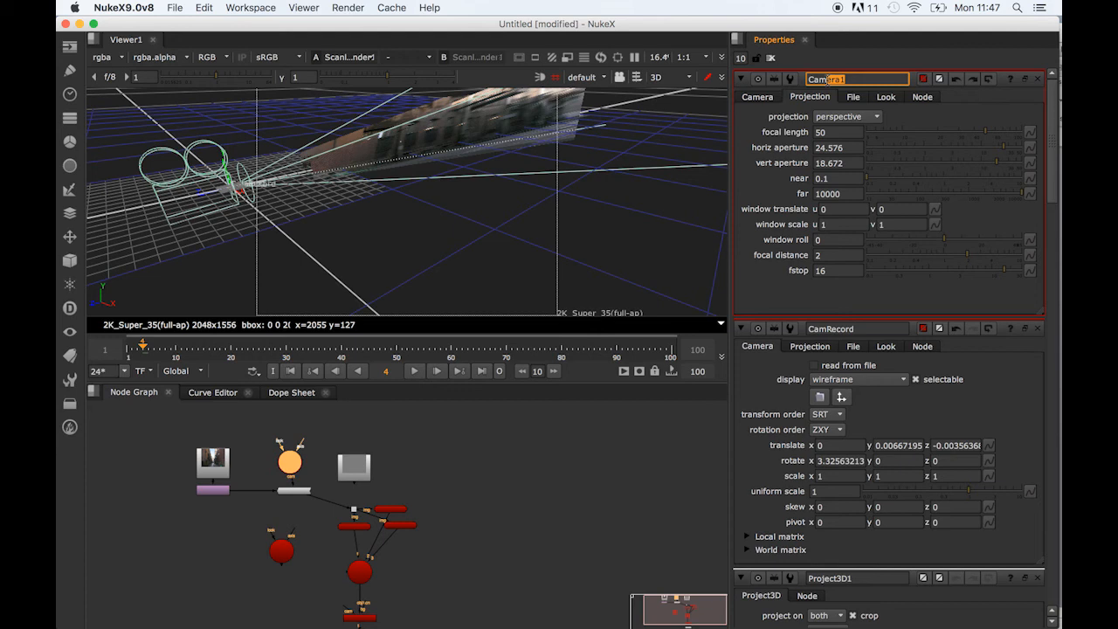
{"action": "type", "text": "Project"}
{"action": "key", "text": "Return"}
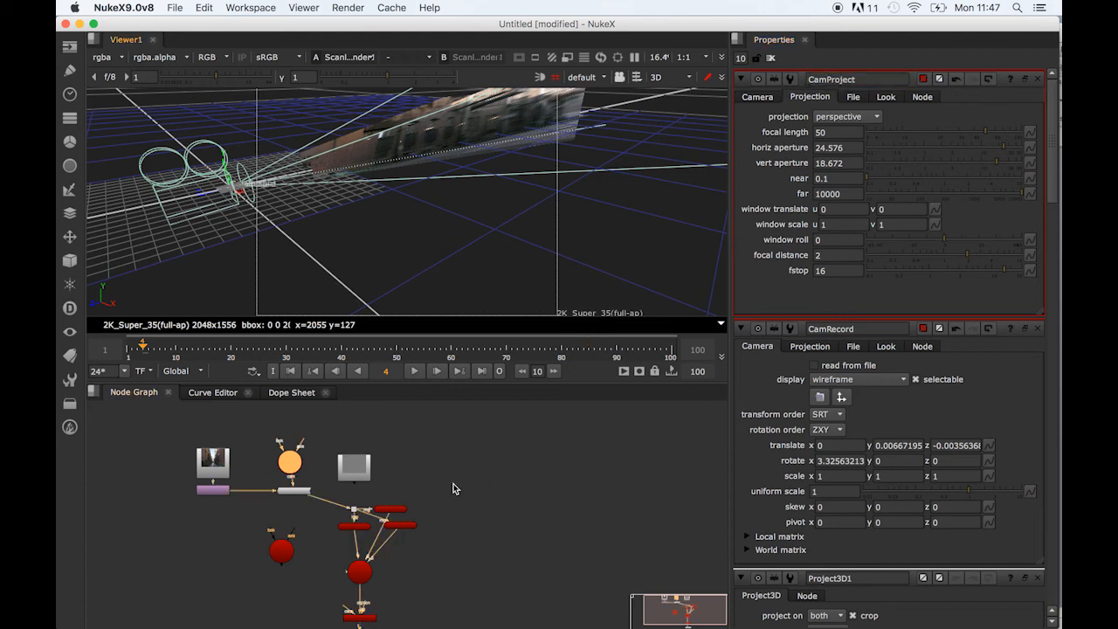
Connect the ScanlineRender's cam input to the CamRecord node
{"action": "left_click", "coordinate": [286, 558]}
{"action": "scroll", "coordinate": [302, 562], "scroll_direction": "up", "scroll_amount": 5}
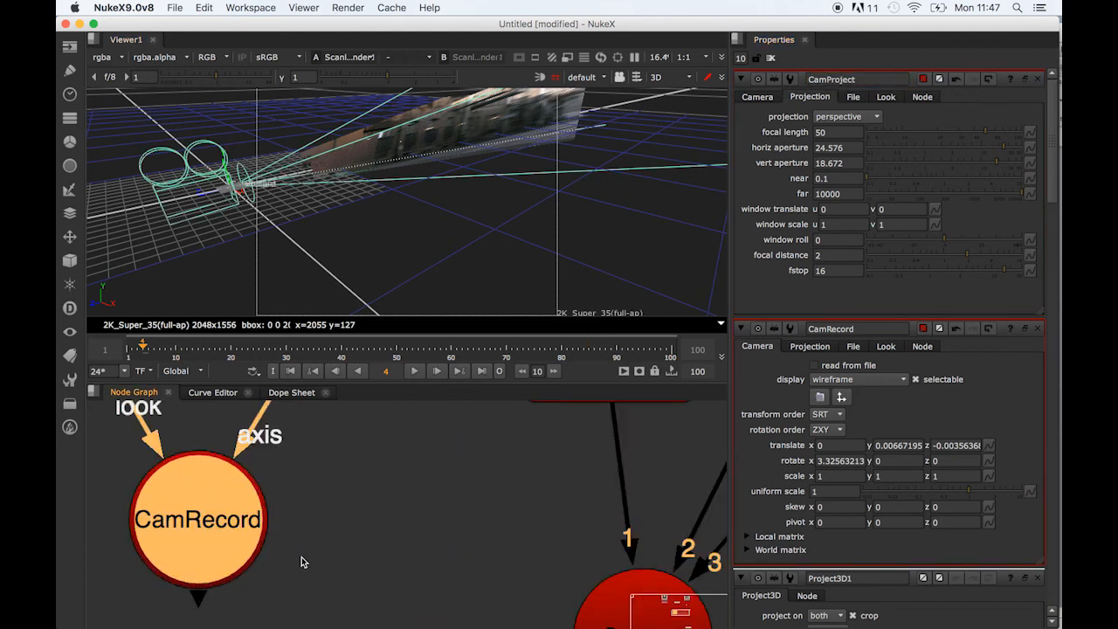
{"action": "scroll", "coordinate": [301, 561], "scroll_direction": "down", "scroll_amount": 4}
{"action": "scroll", "coordinate": [315, 572], "scroll_direction": "down", "scroll_amount": 2}
{"action": "left_click_drag", "start_coordinate": [362, 587], "coordinate": [282, 527]}
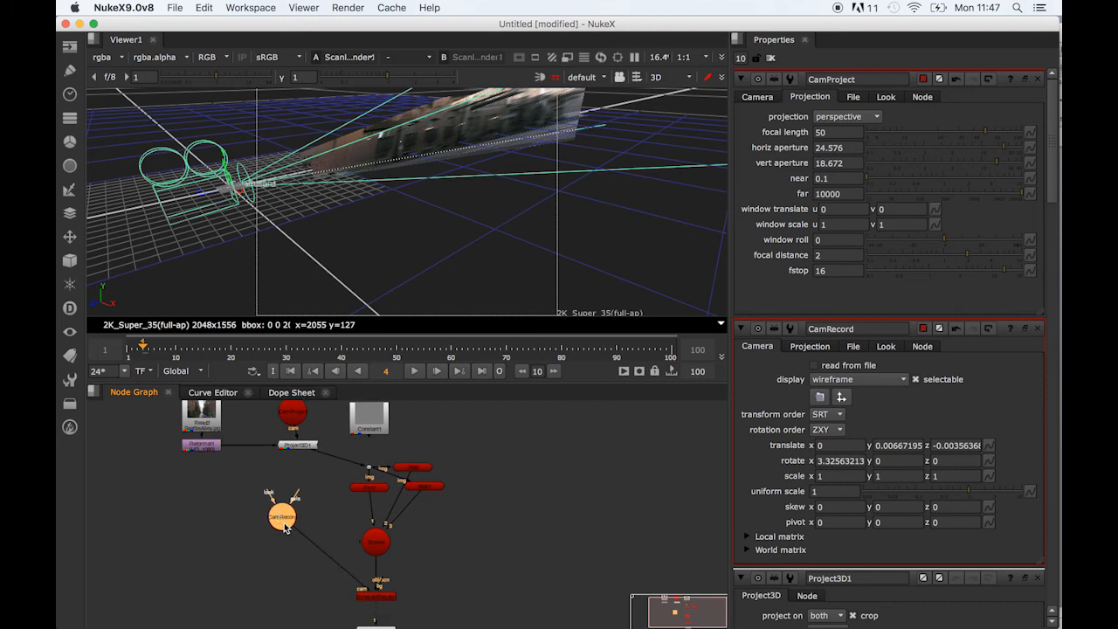
Move CamRecord forward in the 3D view to about 0.023 in Y and -0.284 in Z, and check the 2D render
{"action": "double_click", "coordinate": [282, 518]}
{"action": "left_click_drag", "start_coordinate": [205, 199], "coordinate": [248, 194]}
{"action": "key", "text": "Tab"}
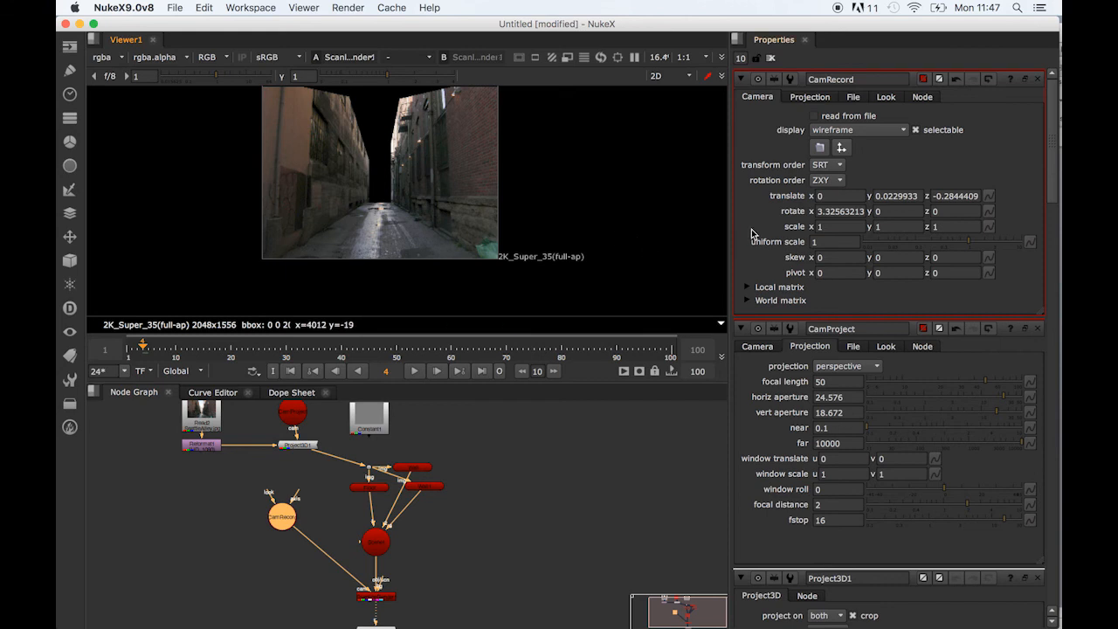
{"action": "key", "text": "Tab"}
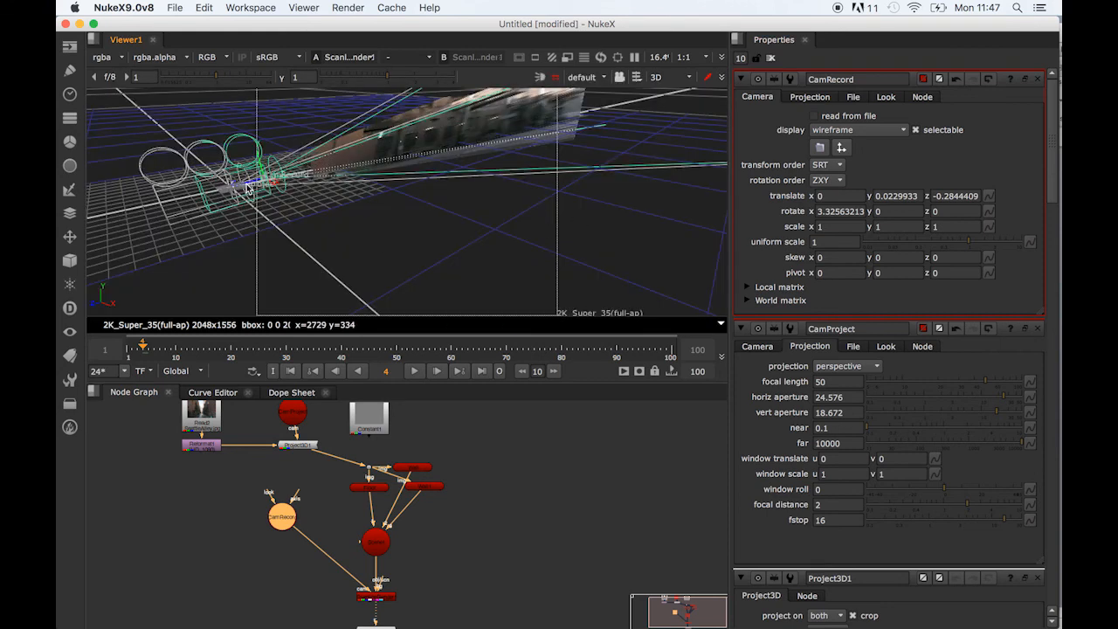
{"action": "key", "text": "Tab"}
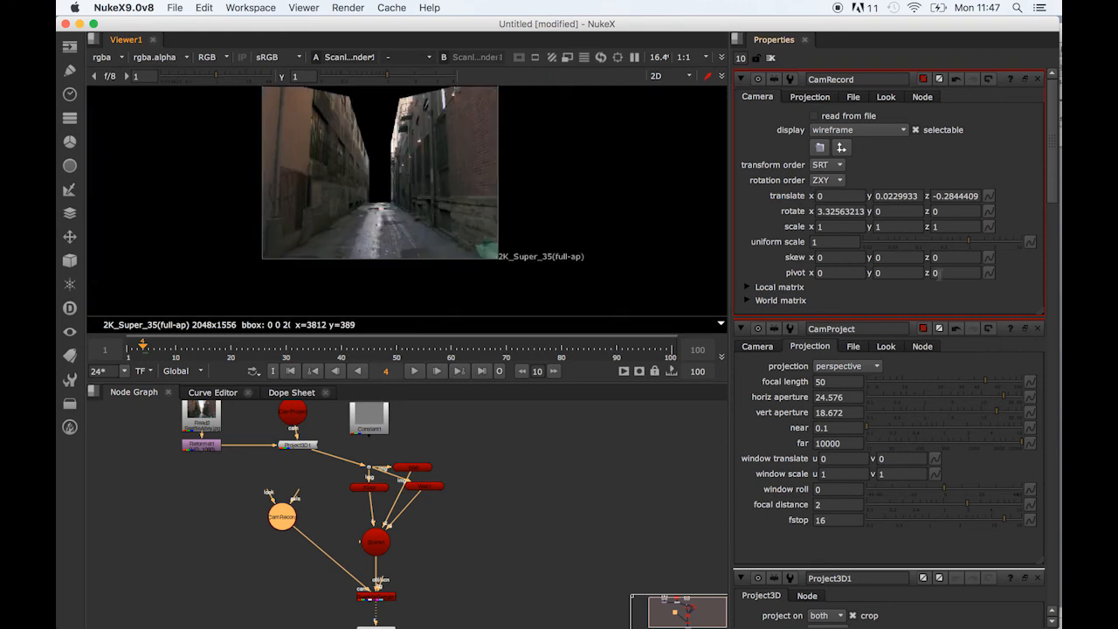
Nudge CamRecord's Z translation back and forth to test the projection, ending further down the alley beyond -2
{"action": "left_click", "coordinate": [942, 196]}
{"action": "key", "text": "Up"}
{"action": "key", "text": "Up"}
{"action": "key", "text": "Up"}
{"action": "key", "text": "Up"}
{"action": "key", "text": "Up"}
{"action": "key", "text": "Up"}
{"action": "key", "text": "Up"}
{"action": "key", "text": "Up"}
{"action": "key", "text": "Up"}
{"action": "key", "text": "Up"}
{"action": "key", "text": "Down"}
{"action": "key", "text": "Down"}
{"action": "key", "text": "Down"}
{"action": "key", "text": "Down"}
{"action": "key", "text": "Down"}
{"action": "key", "text": "Down"}
{"action": "key", "text": "Down"}
{"action": "key", "text": "Down"}
{"action": "key", "text": "Down"}
{"action": "key", "text": "Down"}
{"action": "key", "text": "Down"}
{"action": "key", "text": "Down"}
{"action": "key", "text": "Down"}
{"action": "key", "text": "Down"}
{"action": "key", "text": "Down"}
{"action": "key", "text": "Down"}
{"action": "key", "text": "Down"}
{"action": "key", "text": "Down"}
{"action": "key", "text": "Down"}
{"action": "key", "text": "Down"}
{"action": "key", "text": "Down"}
{"action": "key", "text": "Down"}
{"action": "key", "text": "Down"}
{"action": "key", "text": "Down"}
{"action": "key", "text": "Down"}
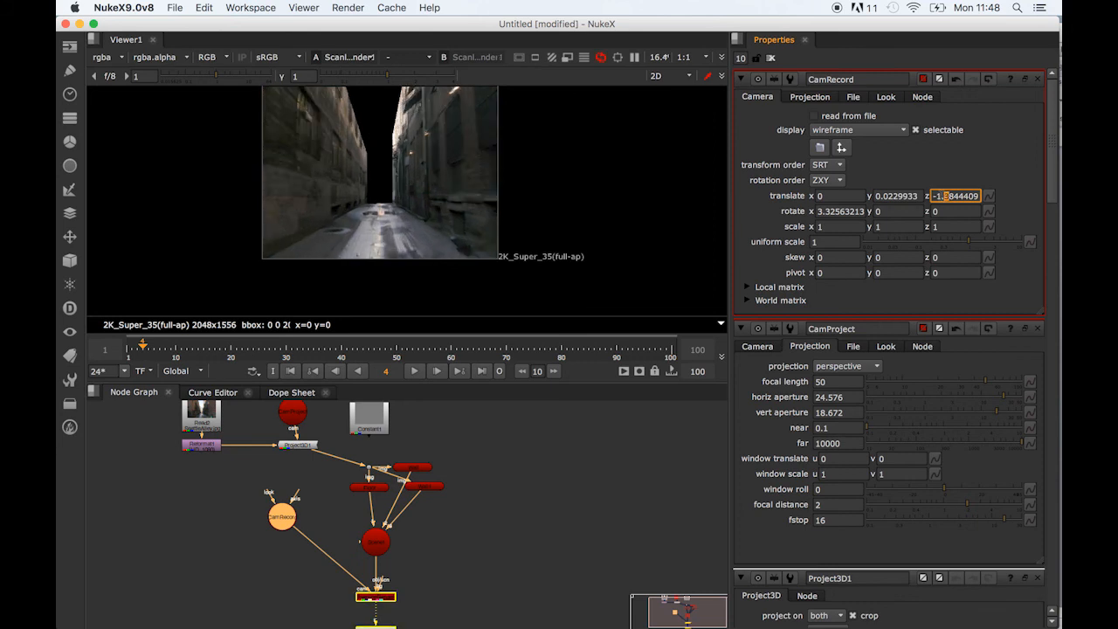
{"action": "key", "text": "Up"}
{"action": "key", "text": "Up"}
{"action": "key", "text": "Up"}
{"action": "key", "text": "Up"}
{"action": "key", "text": "Up"}
{"action": "key", "text": "Up"}
{"action": "key", "text": "Up"}
{"action": "key", "text": "Up"}
{"action": "key", "text": "Up"}
{"action": "key", "text": "Up"}
{"action": "key", "text": "Up"}
{"action": "key", "text": "Up"}
{"action": "key", "text": "Up"}
{"action": "key", "text": "Up"}
{"action": "key", "text": "Up"}
{"action": "key", "text": "Up"}
{"action": "key", "text": "Up"}
{"action": "key", "text": "Up"}
{"action": "key", "text": "Up"}
{"action": "key", "text": "Up"}
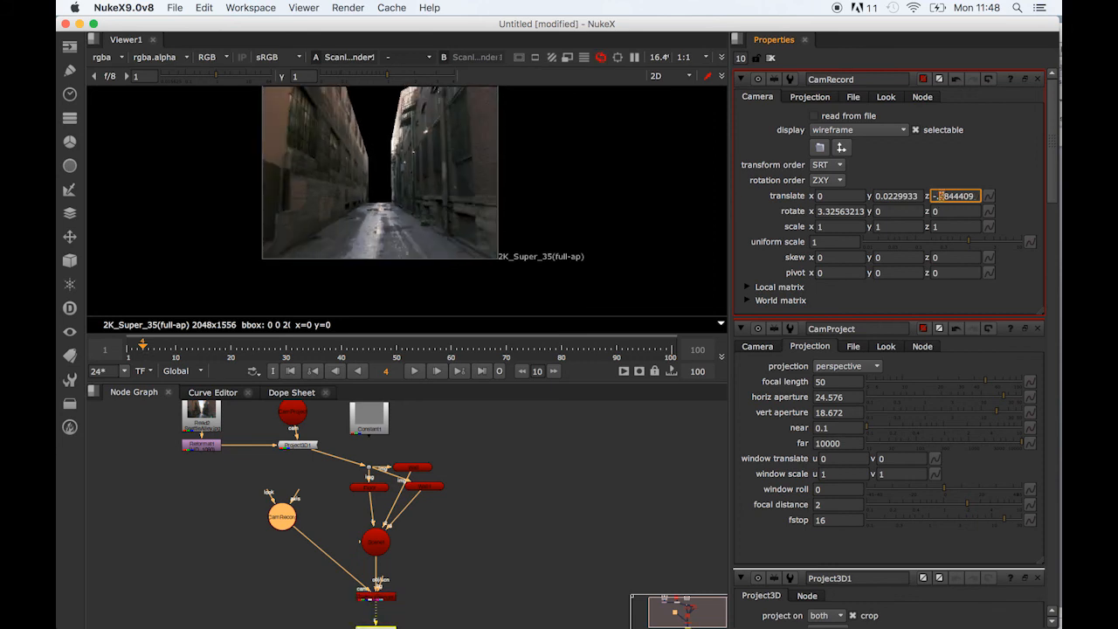
{"action": "key", "text": "Down"}
{"action": "key", "text": "Down"}
{"action": "key", "text": "Down"}
{"action": "key", "text": "Down"}
{"action": "key", "text": "Down"}
{"action": "key", "text": "Down"}
{"action": "key", "text": "Down"}
{"action": "key", "text": "Down"}
{"action": "key", "text": "Down"}
{"action": "key", "text": "Down"}
{"action": "key", "text": "Down"}
{"action": "key", "text": "Down"}
{"action": "key", "text": "Down"}
{"action": "key", "text": "Down"}
{"action": "key", "text": "Down"}
{"action": "key", "text": "Down"}
{"action": "key", "text": "Down"}
{"action": "key", "text": "Down"}
{"action": "key", "text": "Down"}
{"action": "key", "text": "Down"}
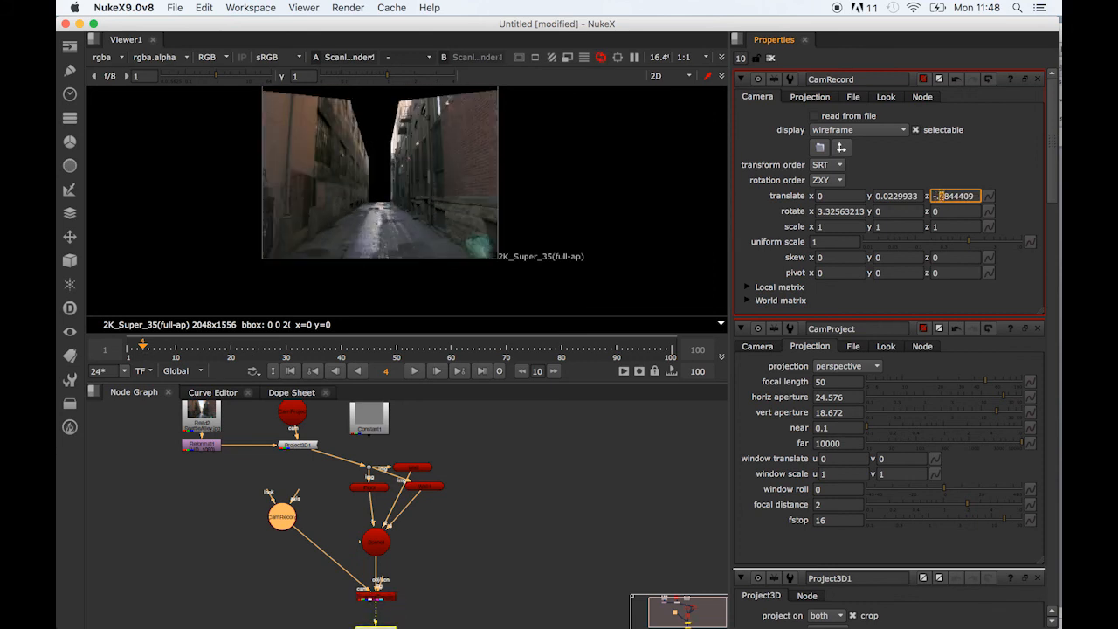
{"action": "key", "text": "Down"}
{"action": "key", "text": "Down"}
{"action": "key", "text": "Down"}
{"action": "key", "text": "Down"}
{"action": "key", "text": "Down"}
{"action": "key", "text": "Down"}
{"action": "key", "text": "Down"}
{"action": "key", "text": "Down"}
{"action": "key", "text": "Down"}
{"action": "key", "text": "Down"}
{"action": "key", "text": "Down"}
{"action": "key", "text": "Down"}
{"action": "key", "text": "Down"}
{"action": "key", "text": "Down"}
{"action": "key", "text": "Down"}
{"action": "key", "text": "Down"}
{"action": "key", "text": "Down"}
{"action": "key", "text": "Down"}
{"action": "key", "text": "Down"}
{"action": "key", "text": "Down"}
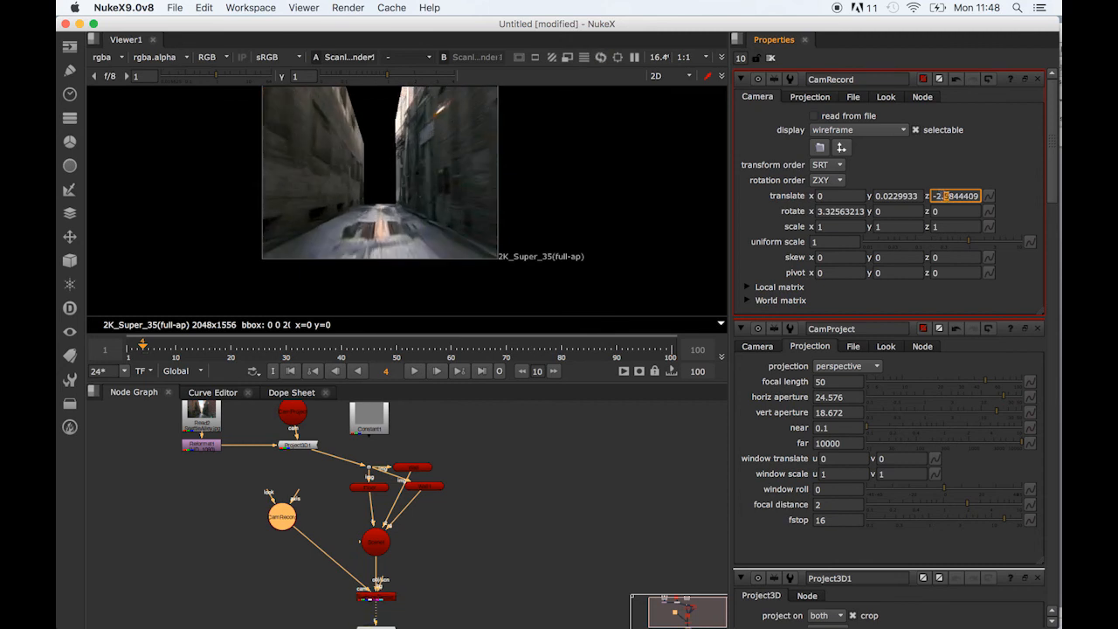
Move CamRecord back toward the alley entrance by setting its Z translation to about -0.484
{"action": "key", "text": "Up"}
{"action": "key", "text": "Up"}
{"action": "key", "text": "Up"}
{"action": "key", "text": "Up"}
{"action": "key", "text": "Up"}
{"action": "key", "text": "Up"}
{"action": "key", "text": "Up"}
{"action": "key", "text": "Up"}
{"action": "key", "text": "Up"}
{"action": "key", "text": "Up"}
{"action": "key", "text": "Up"}
{"action": "key", "text": "Up"}
{"action": "key", "text": "Up"}
{"action": "key", "text": "Up"}
{"action": "key", "text": "Up"}
{"action": "key", "text": "Up"}
{"action": "key", "text": "Up"}
{"action": "key", "text": "Up"}
{"action": "key", "text": "Up"}
{"action": "key", "text": "Up"}
{"action": "key", "text": "Up"}
{"action": "key", "text": "Up"}
{"action": "key", "text": "Up"}
{"action": "key", "text": "Up"}
{"action": "key", "text": "Up"}
{"action": "key", "text": "Up"}
{"action": "key", "text": "Up"}
{"action": "key", "text": "Up"}
{"action": "key", "text": "Up"}
{"action": "key", "text": "Up"}
{"action": "key", "text": "Up"}
{"action": "key", "text": "Up"}
{"action": "key", "text": "Up"}
{"action": "key", "text": "Up"}
{"action": "key", "text": "Up"}
{"action": "key", "text": "Up"}
{"action": "key", "text": "Up"}
{"action": "key", "text": "Up"}
{"action": "key", "text": "Up"}
{"action": "key", "text": "Up"}
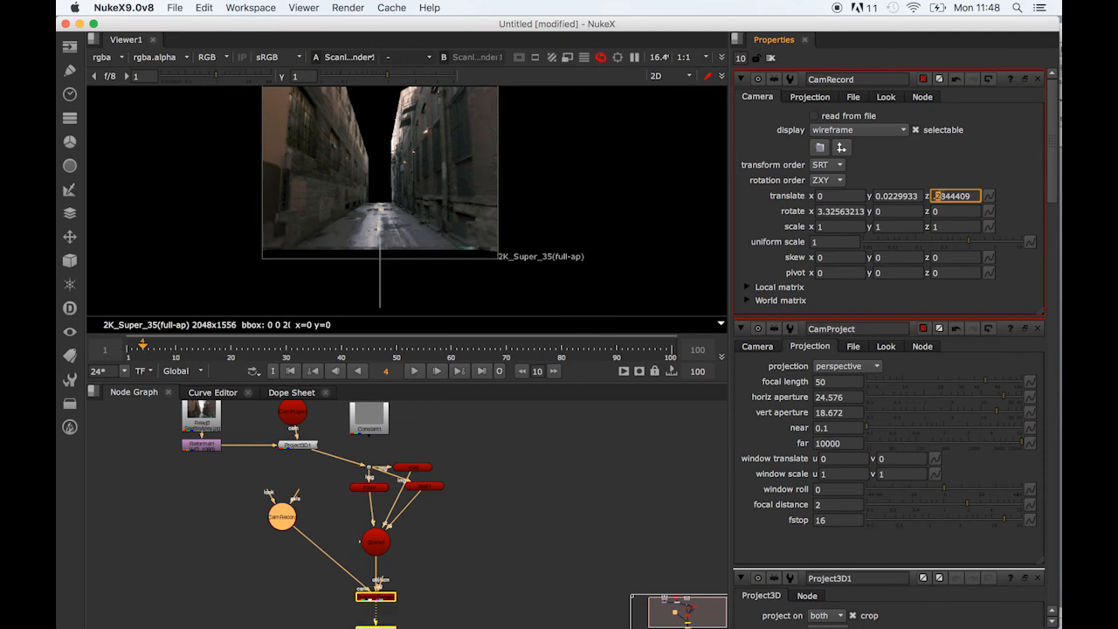
{"action": "key", "text": "Down"}
{"action": "key", "text": "Down"}
{"action": "key", "text": "Down"}
{"action": "key", "text": "Down"}
{"action": "key", "text": "Down"}
{"action": "key", "text": "Down"}
{"action": "key", "text": "Down"}
{"action": "key", "text": "Down"}
{"action": "key", "text": "Down"}
{"action": "key", "text": "Down"}
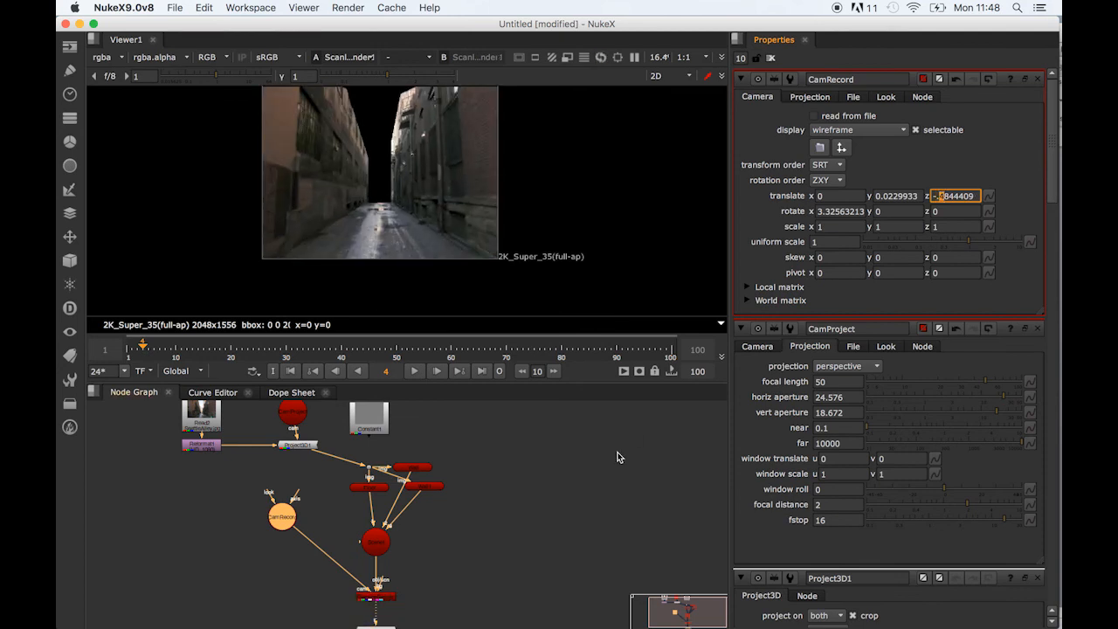
Review the Project3D setup in the node graph and compare the CamProject and CamRecord positions in the 3D view
{"action": "middle_click_drag", "start_coordinate": [459, 574], "coordinate": [464, 568]}
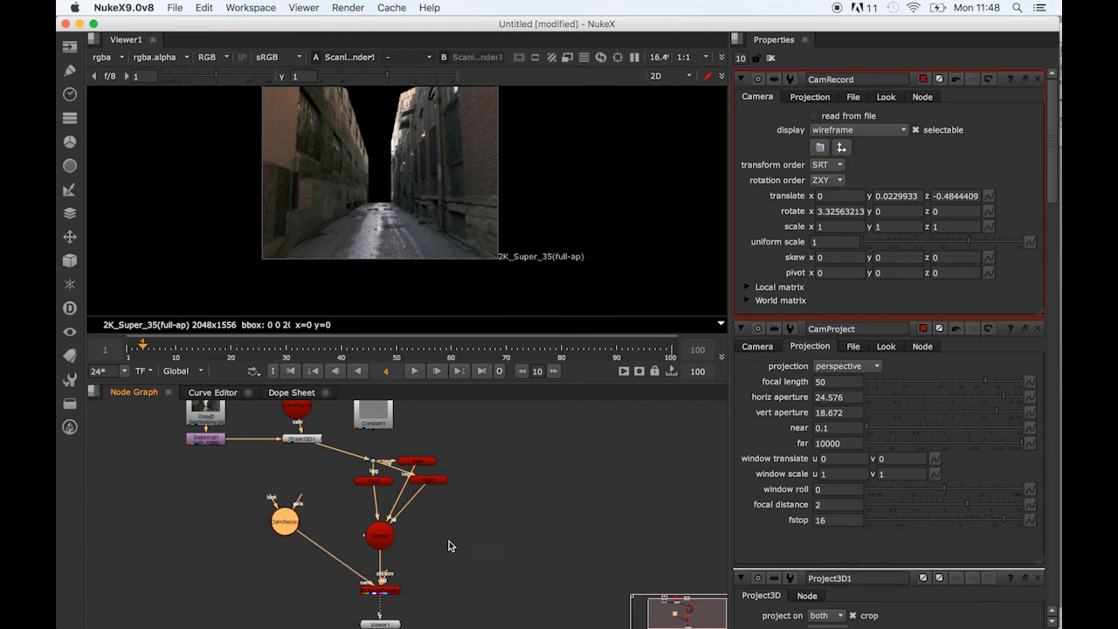
{"action": "key", "text": "f"}
{"action": "scroll", "coordinate": [454, 537], "scroll_direction": "up", "scroll_amount": 4}
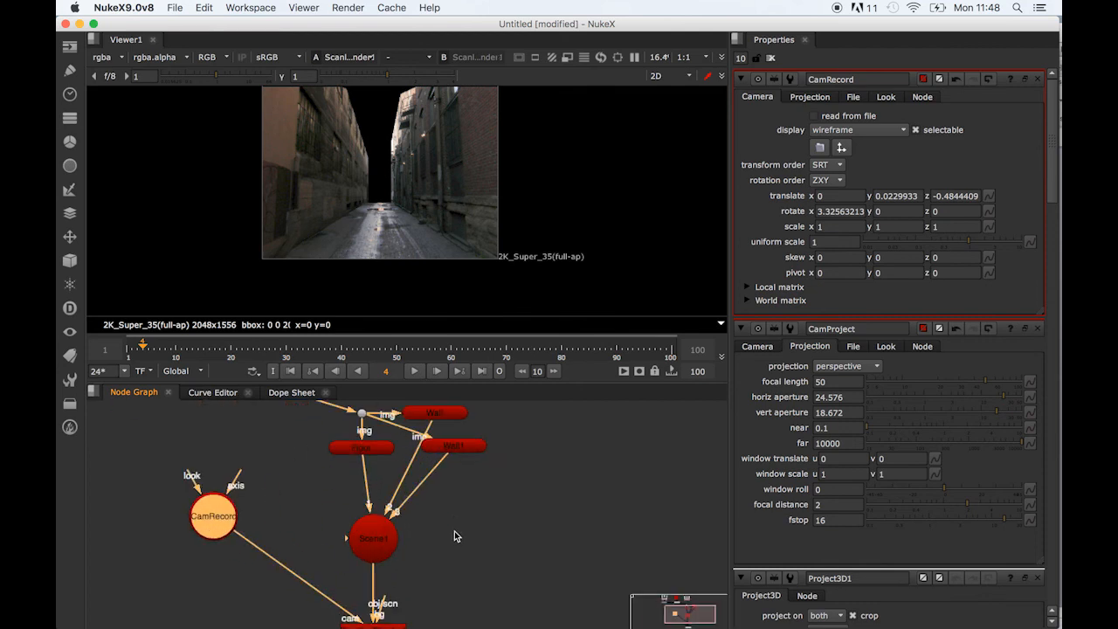
{"action": "scroll", "coordinate": [454, 536], "scroll_direction": "down", "scroll_amount": 4}
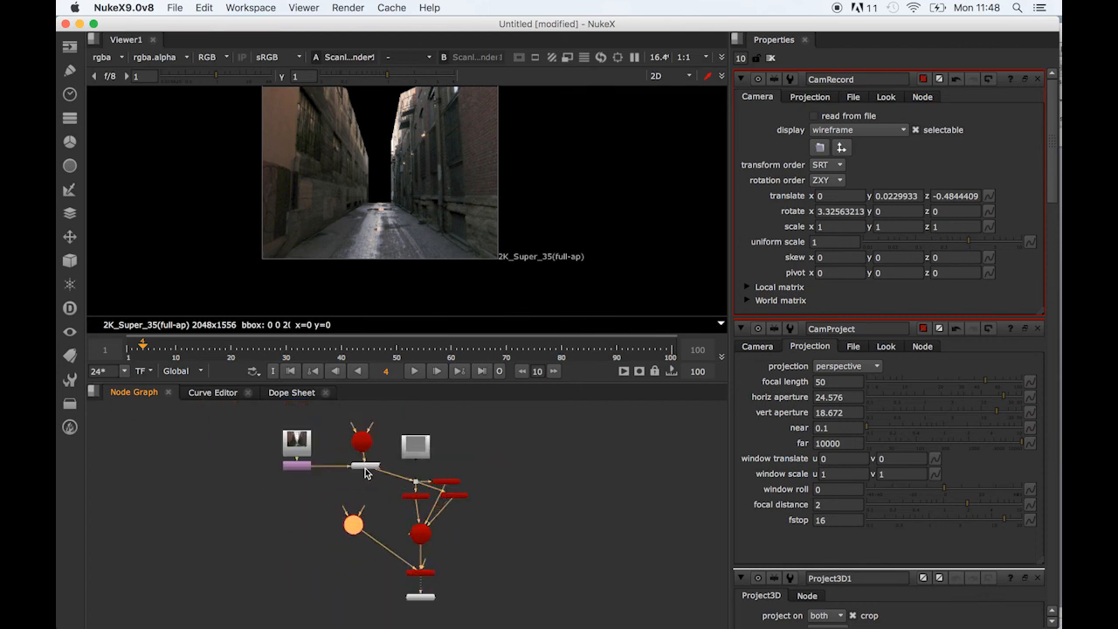
{"action": "left_click", "coordinate": [366, 469]}
{"action": "key", "text": "Tab"}
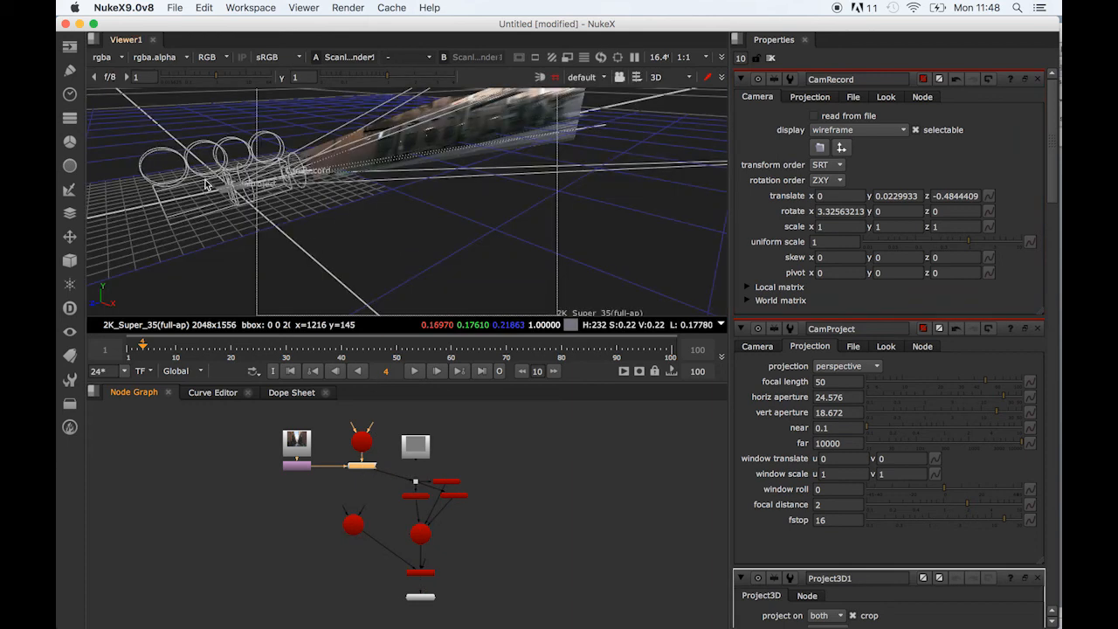
{"action": "left_click", "coordinate": [183, 182]}
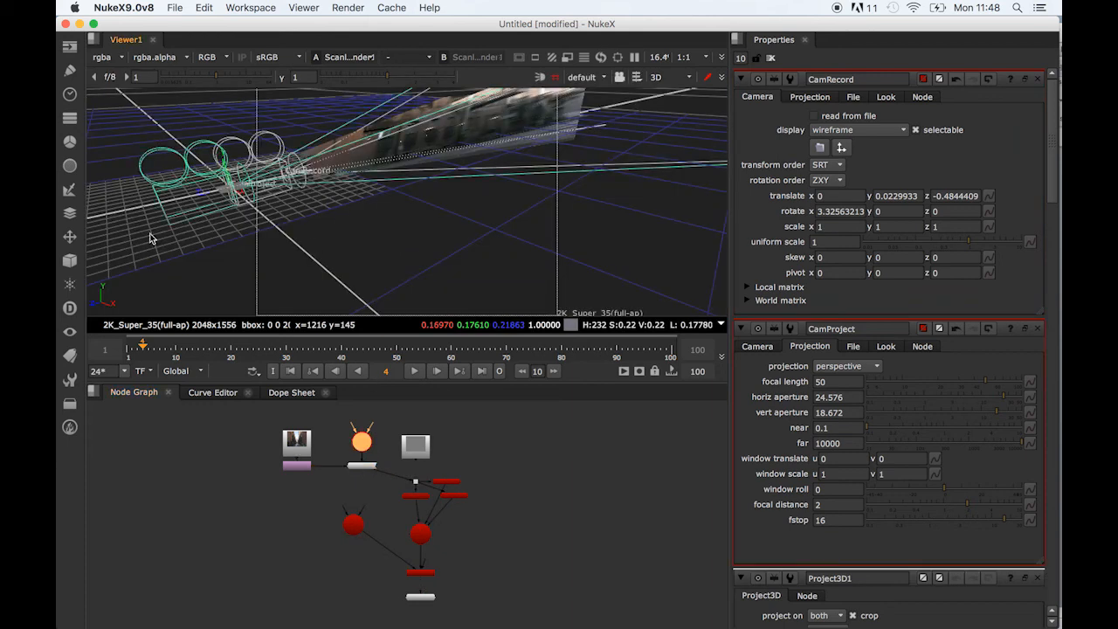
{"action": "left_click", "coordinate": [262, 164]}
Set a keyframe on CamRecord's translate values at frame 1
{"action": "left_click_drag", "start_coordinate": [144, 349], "coordinate": [132, 349]}
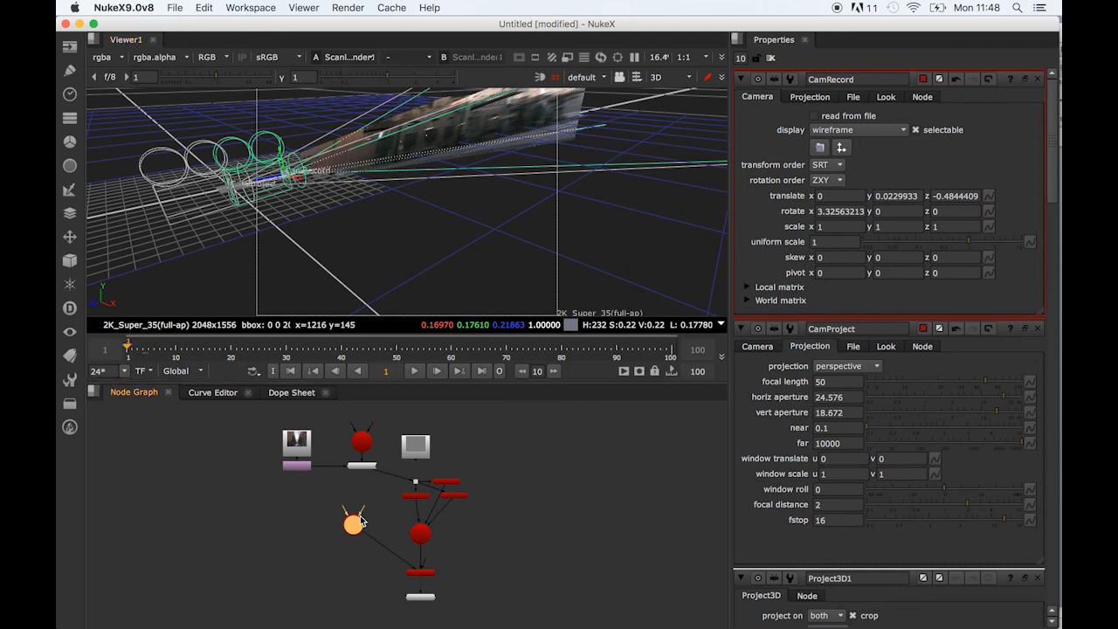
{"action": "key", "text": "f"}
{"action": "scroll", "coordinate": [422, 558], "scroll_direction": "down", "scroll_amount": 5}
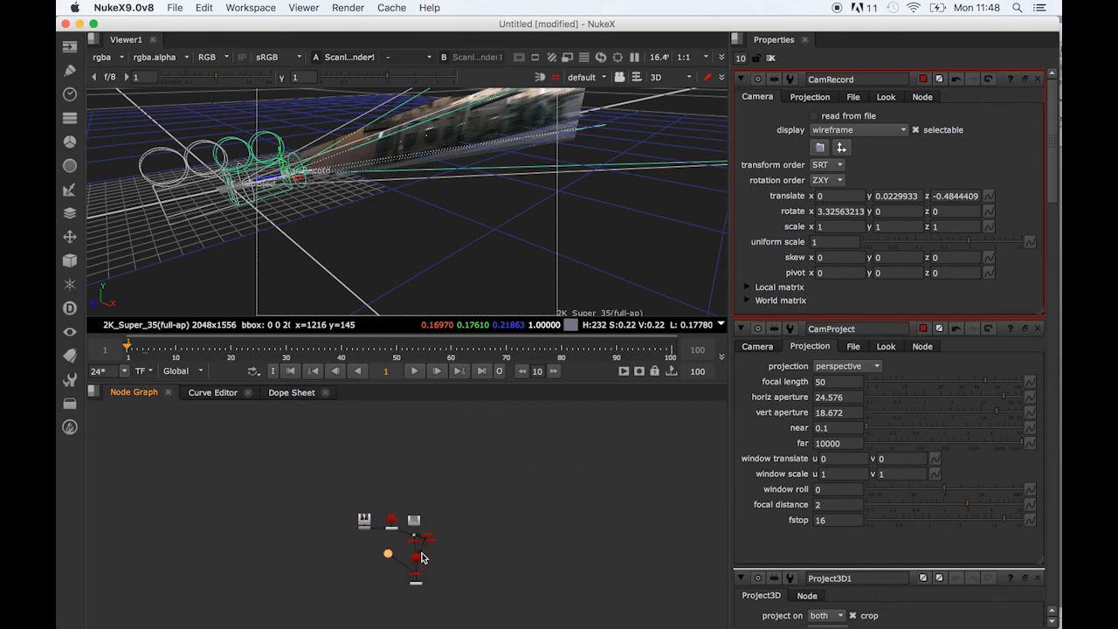
{"action": "scroll", "coordinate": [423, 557], "scroll_direction": "up", "scroll_amount": 4}
{"action": "middle_click_drag", "start_coordinate": [202, 564], "coordinate": [256, 554]}
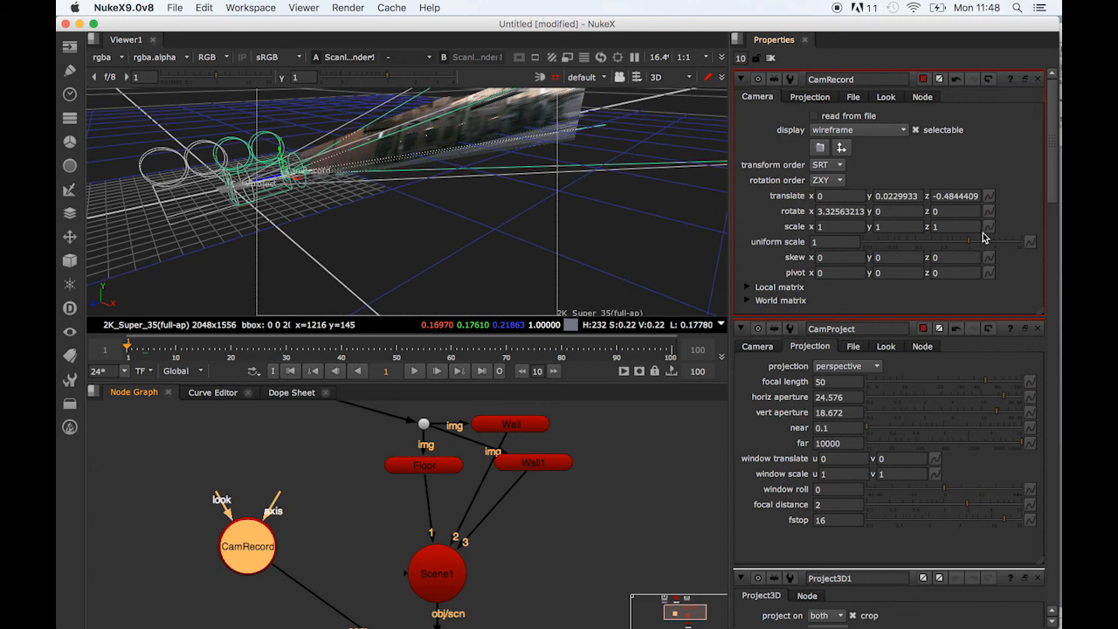
{"action": "left_click", "coordinate": [991, 197]}
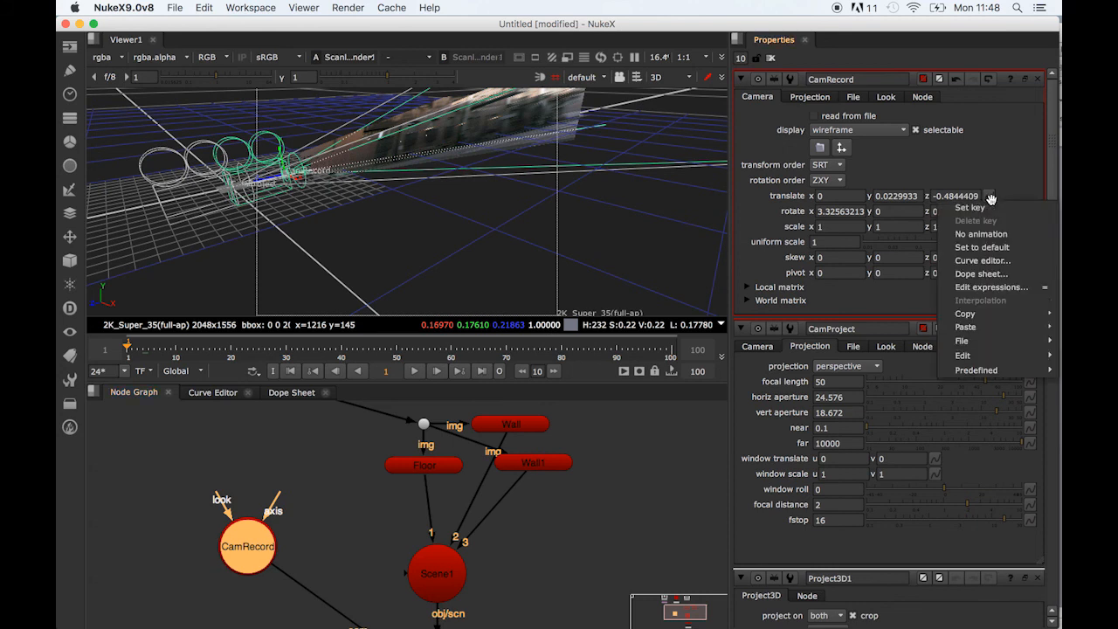
{"action": "left_click", "coordinate": [990, 210]}
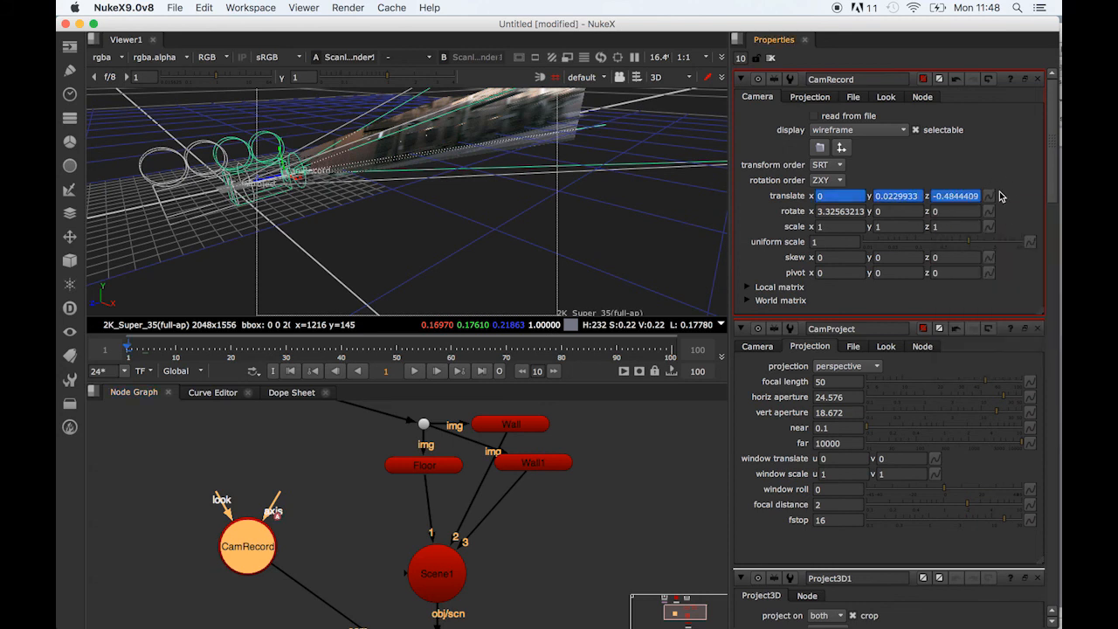
At frame 40, keyframe CamRecord further down the alley with Z translation about -2.184, checking the move in the 2D render
{"action": "left_click", "coordinate": [340, 349]}
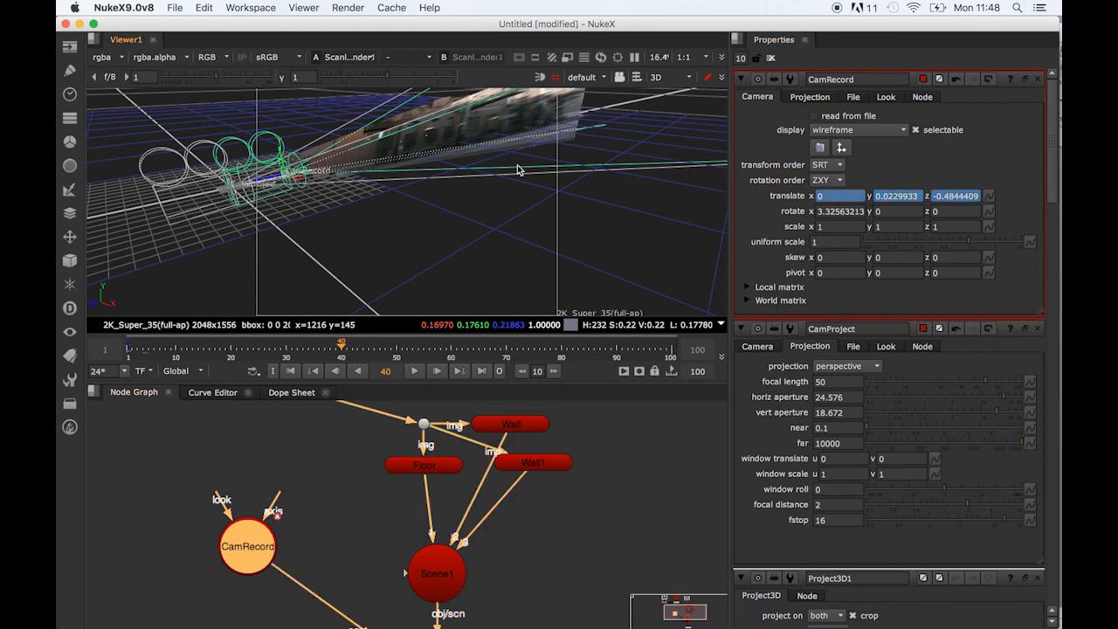
{"action": "key", "text": "Tab"}
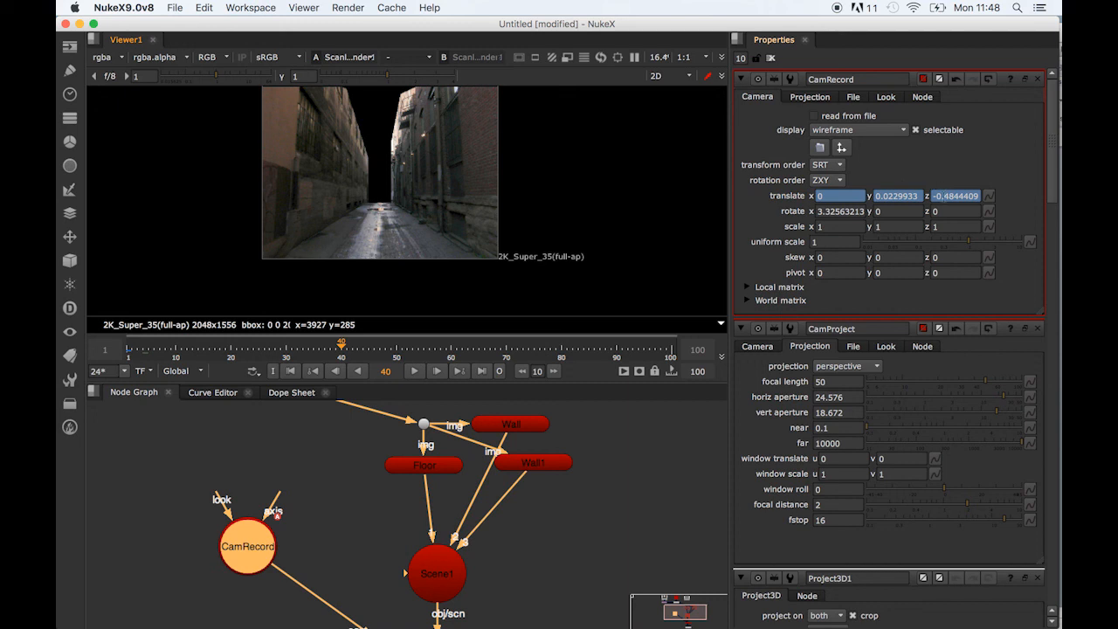
{"action": "left_click", "coordinate": [949, 196]}
{"action": "key", "text": "Down"}
{"action": "key", "text": "Down"}
{"action": "key", "text": "Down"}
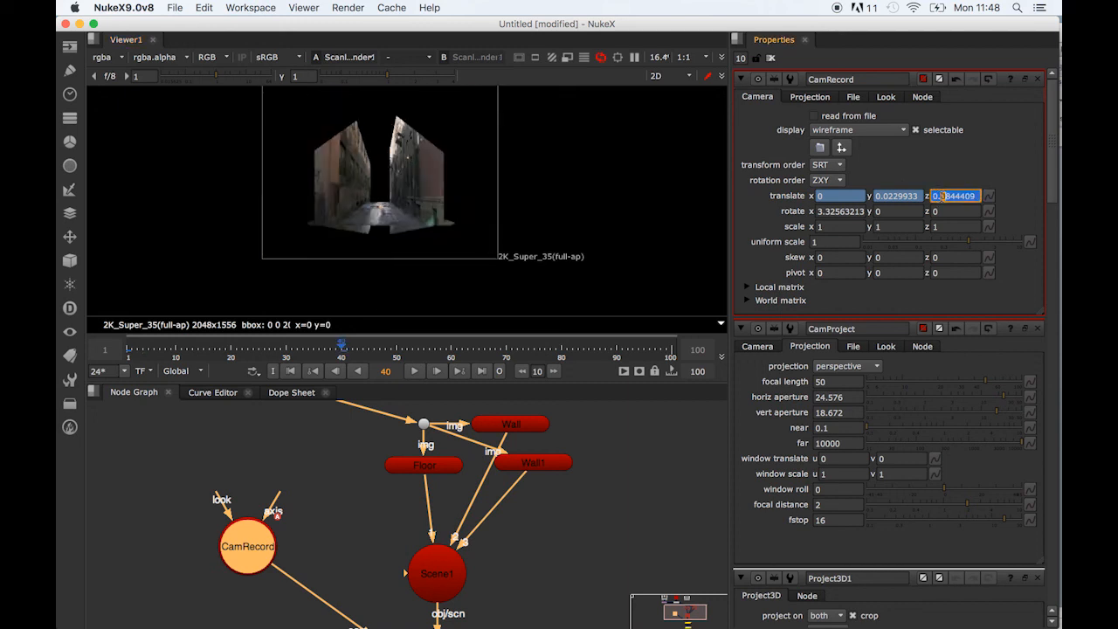
{"action": "key", "text": "Down"}
{"action": "key", "text": "Down"}
{"action": "key", "text": "Down"}
{"action": "key", "text": "Down"}
{"action": "key", "text": "Down"}
{"action": "key", "text": "Down"}
{"action": "key", "text": "Down"}
{"action": "key", "text": "Down"}
{"action": "key", "text": "Down"}
{"action": "key", "text": "Down"}
{"action": "key", "text": "Down"}
{"action": "key", "text": "Down"}
{"action": "key", "text": "Down"}
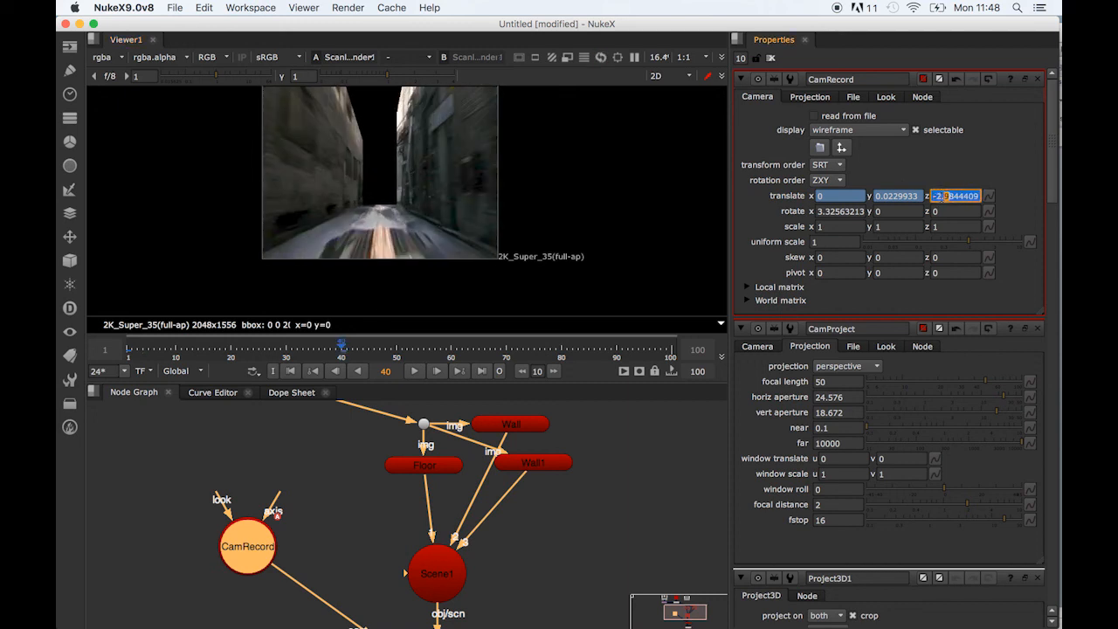
{"action": "key", "text": "Up"}
{"action": "key", "text": "Up"}
{"action": "key", "text": "Up"}
{"action": "key", "text": "Up"}
{"action": "key", "text": "Up"}
{"action": "key", "text": "Up"}
{"action": "key", "text": "Up"}
{"action": "key", "text": "Up"}
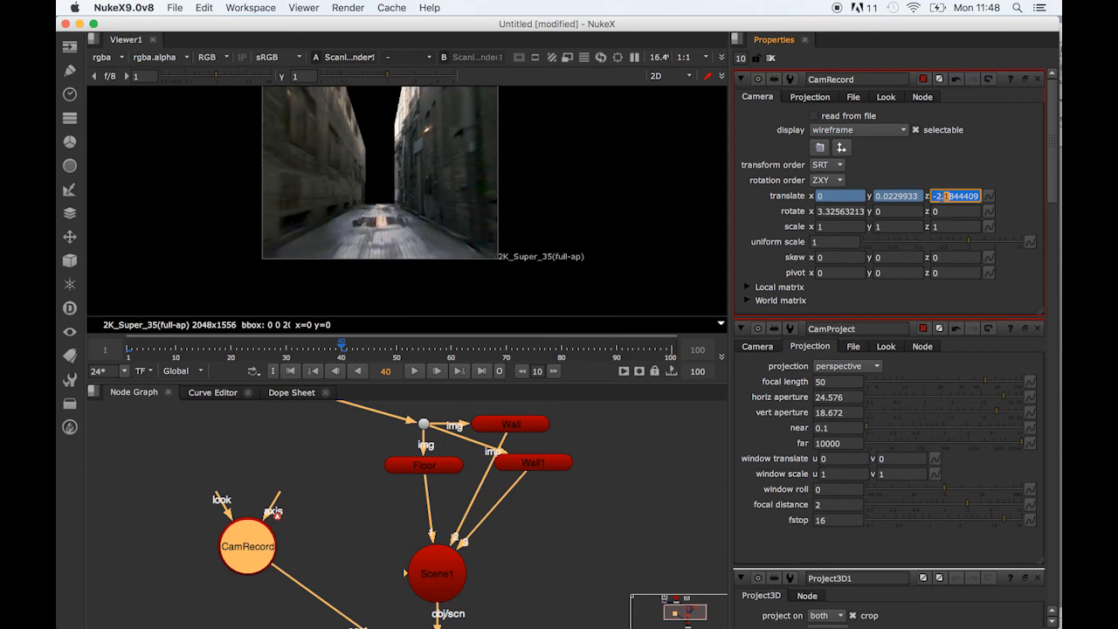
{"action": "mouse_move", "coordinate": [341, 347]}
{"action": "left_mouse_down"}
{"action": "mouse_move", "coordinate": [140, 352]}
{"action": "mouse_move", "coordinate": [336, 353]}
{"action": "left_mouse_up"}
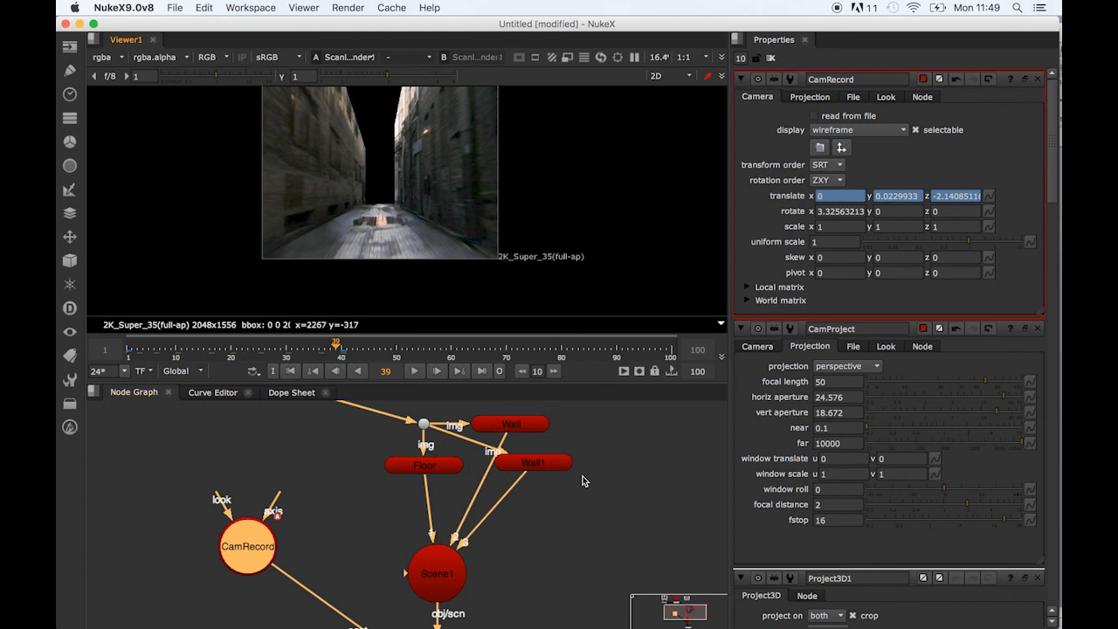
Connect the ScanlineRender's bg input to the Constant node, placed to the right of the scene nodes
{"action": "scroll", "coordinate": [585, 482], "scroll_direction": "down", "scroll_amount": 10}
{"action": "scroll", "coordinate": [585, 481], "scroll_direction": "up", "scroll_amount": 6}
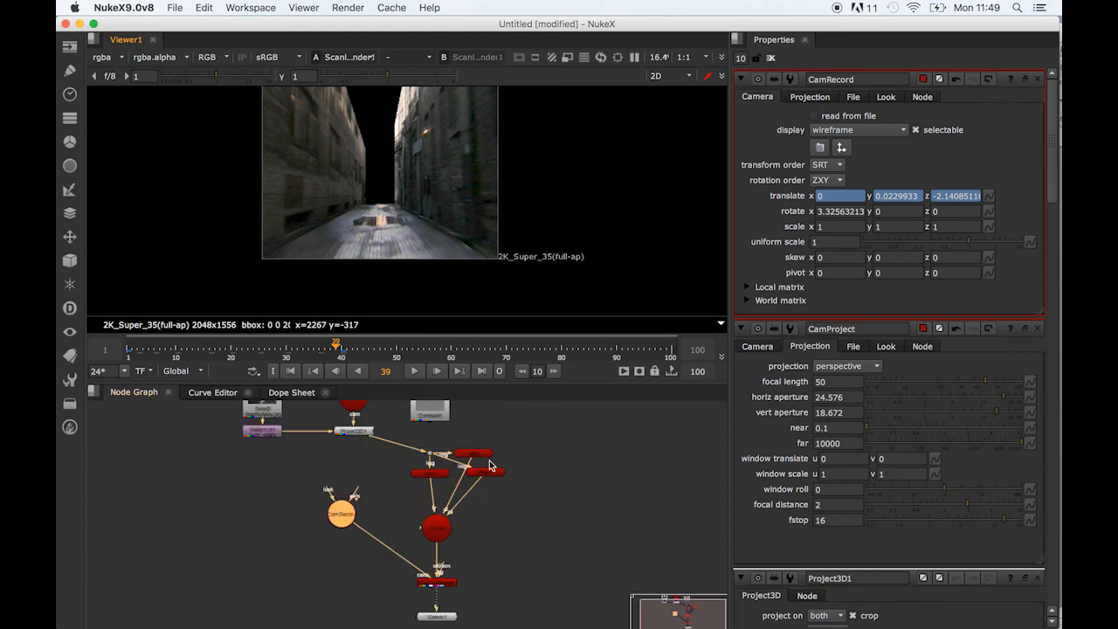
{"action": "left_click_drag", "start_coordinate": [444, 573], "coordinate": [570, 499]}
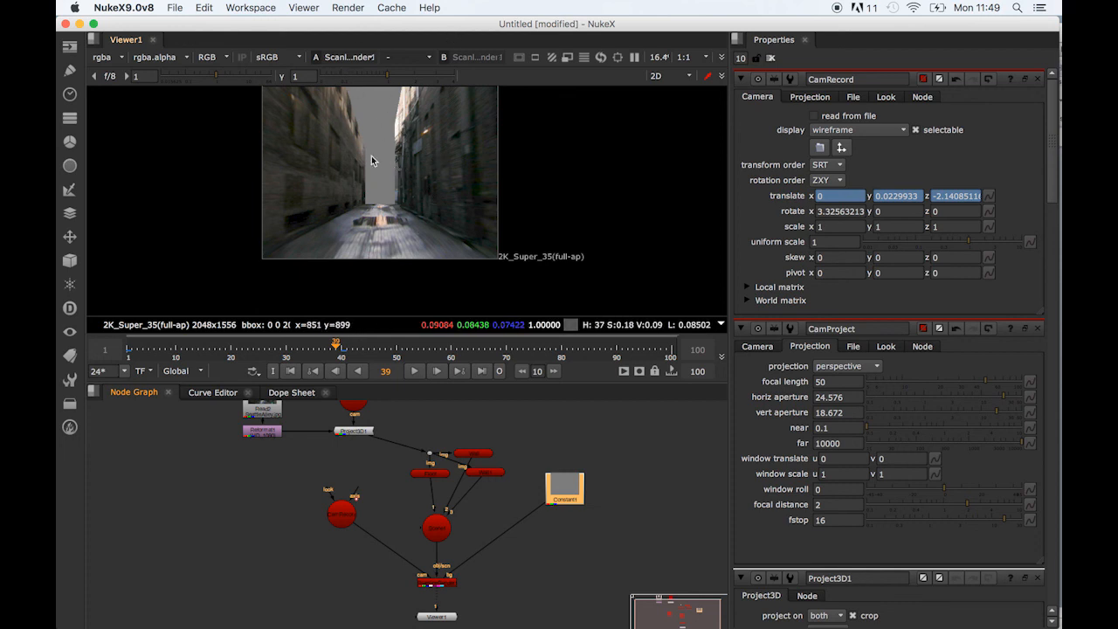
Play the CamRecord animation from the start of the timeline and scrub through it to check the rendered camera move
{"action": "left_click", "coordinate": [178, 340]}
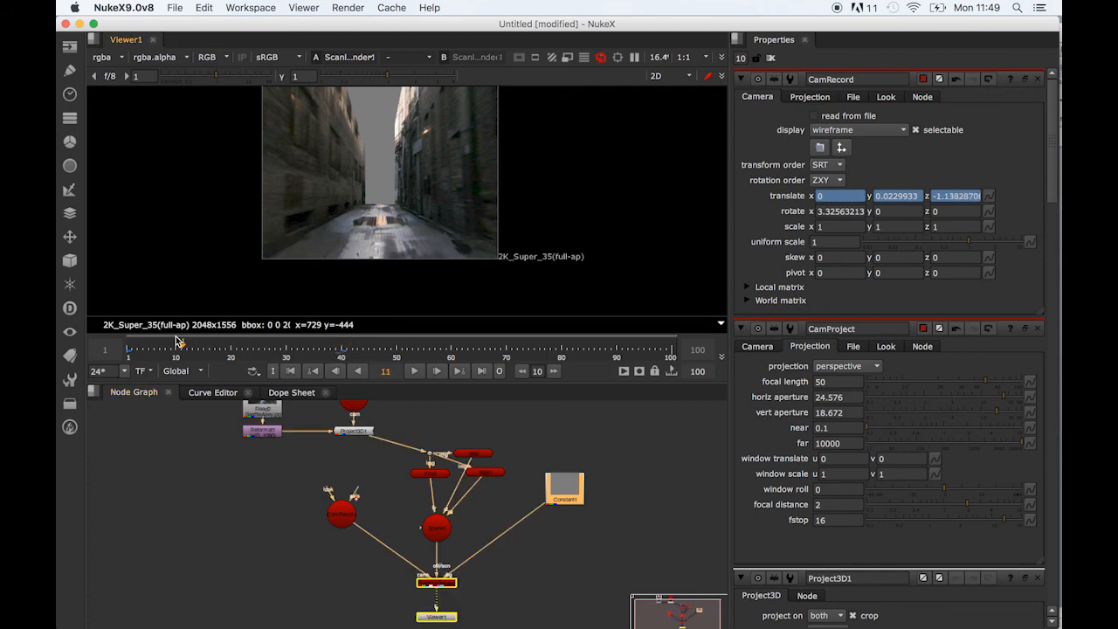
{"action": "left_click", "coordinate": [131, 346]}
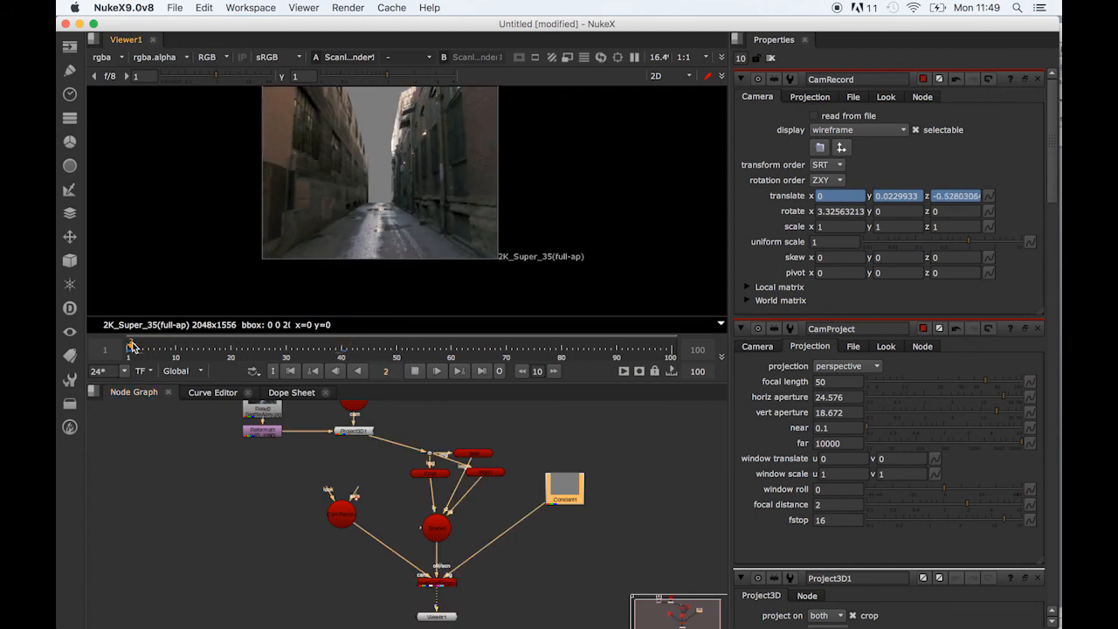
{"action": "key", "text": "l"}
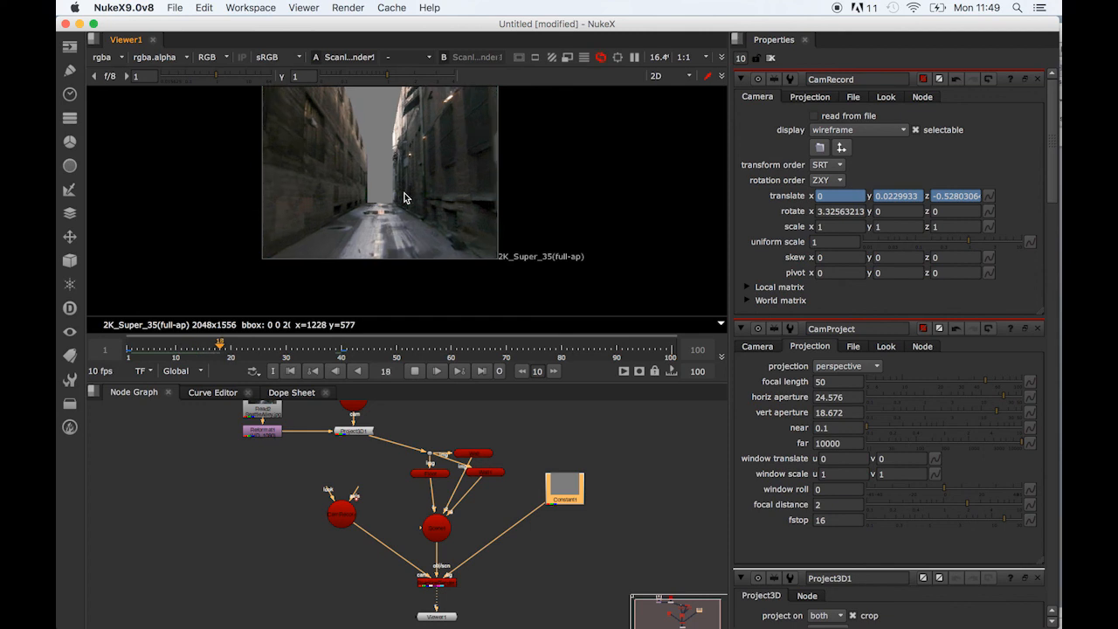
{"action": "middle_click_drag", "start_coordinate": [403, 197], "coordinate": [418, 228]}
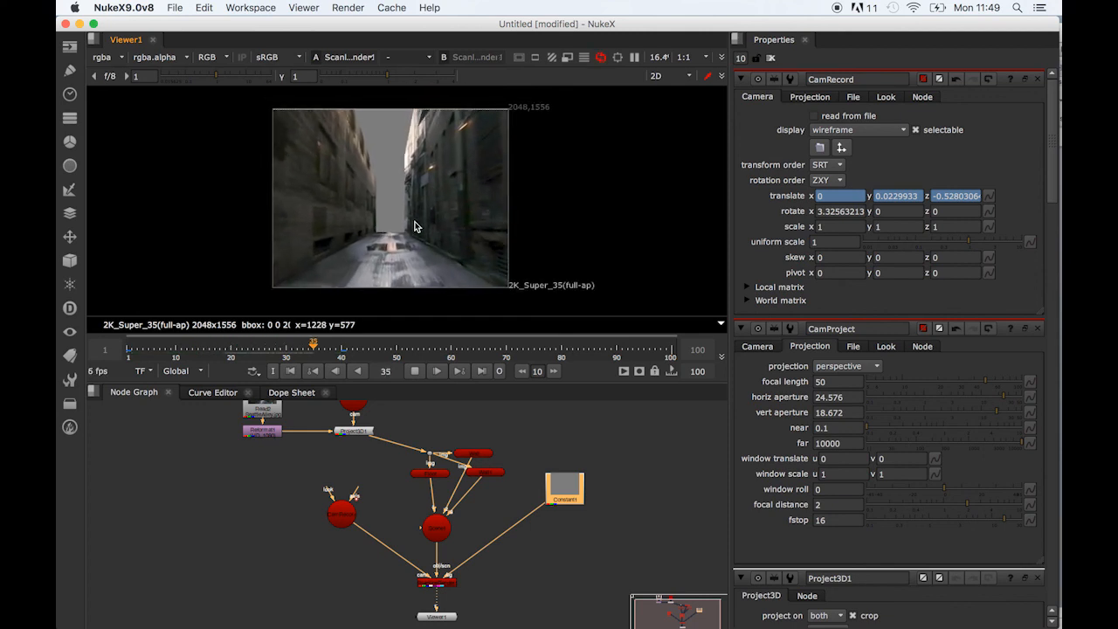
{"action": "left_click", "coordinate": [141, 348]}
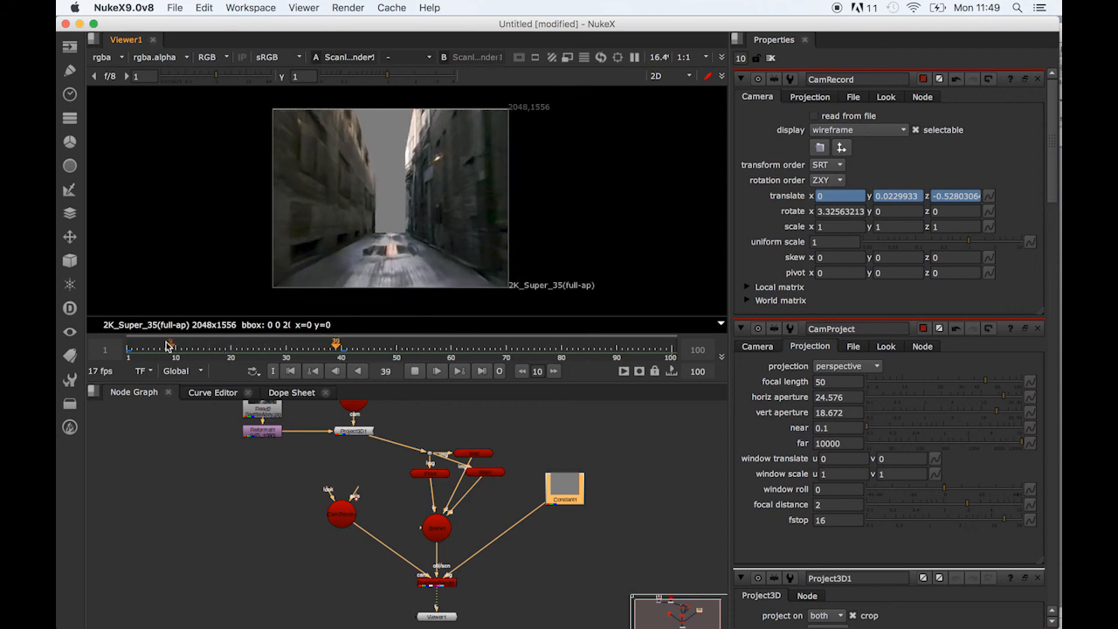
{"action": "left_click", "coordinate": [131, 348]}
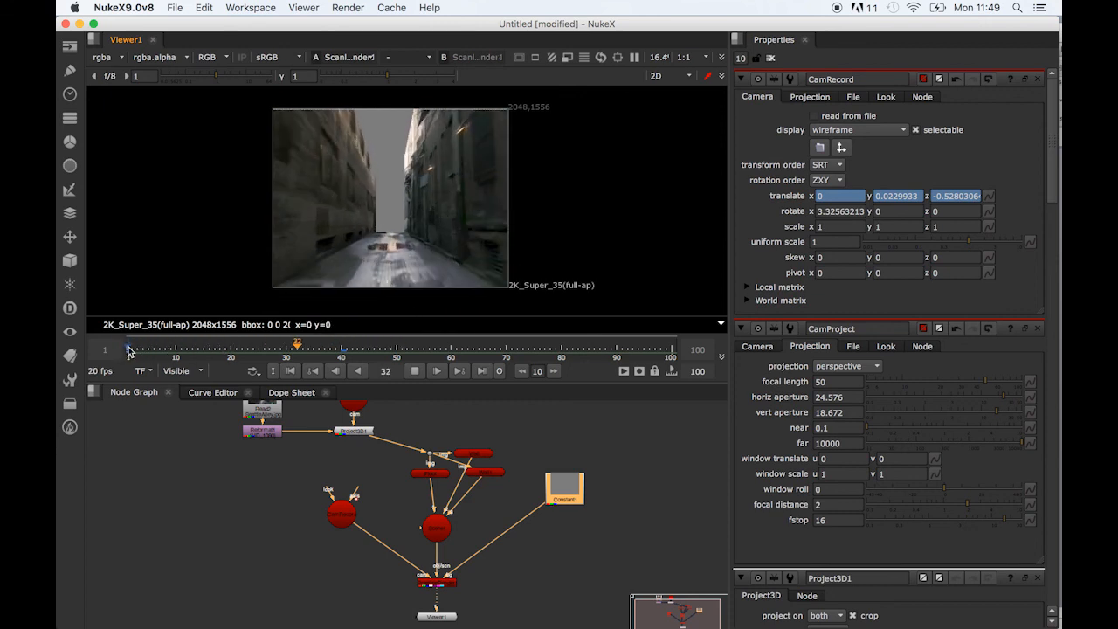